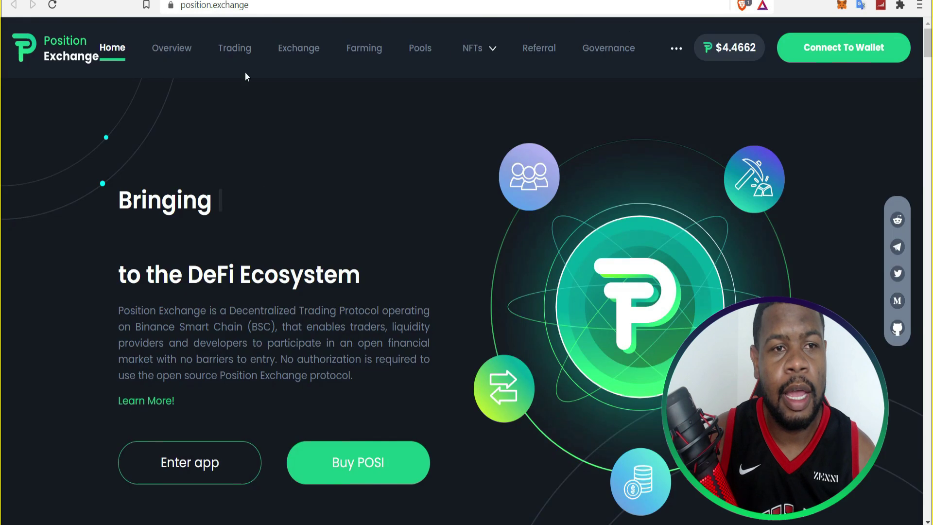
Review the Position Exchange (POSI) page on CoinMarketCap, including its price chart, live data and price statistics.
{"action": "scroll", "coordinate": [280, 156], "scroll_direction": "down", "scroll_amount": 1}
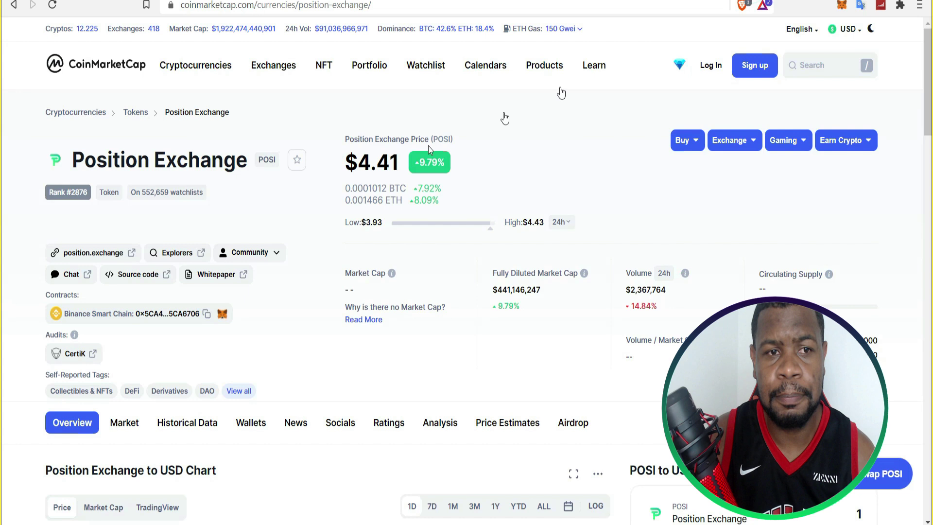
{"action": "scroll", "coordinate": [156, 184], "scroll_direction": "down", "scroll_amount": 1}
{"action": "scroll", "coordinate": [230, 188], "scroll_direction": "up", "scroll_amount": 1}
{"action": "scroll", "coordinate": [163, 223], "scroll_direction": "down", "scroll_amount": 3}
{"action": "scroll", "coordinate": [163, 223], "scroll_direction": "down", "scroll_amount": 2}
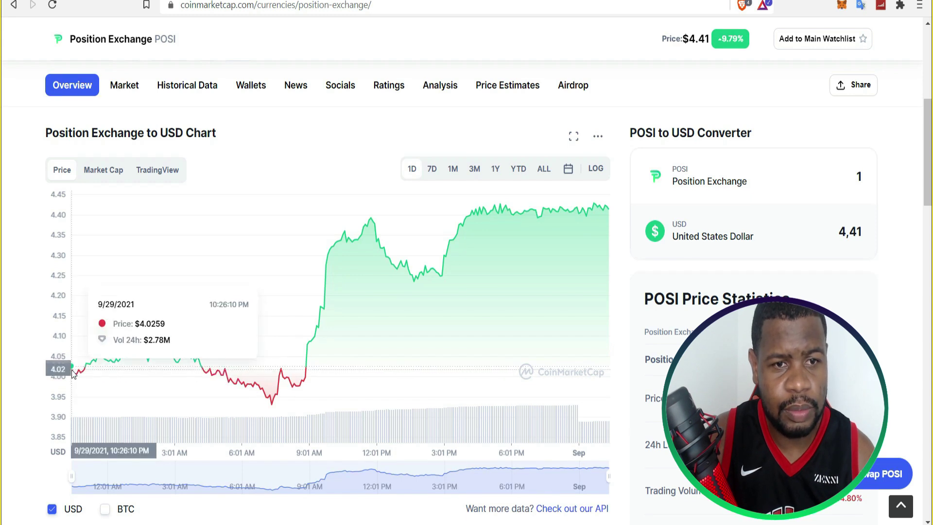
{"action": "scroll", "coordinate": [515, 179], "scroll_direction": "down", "scroll_amount": 7}
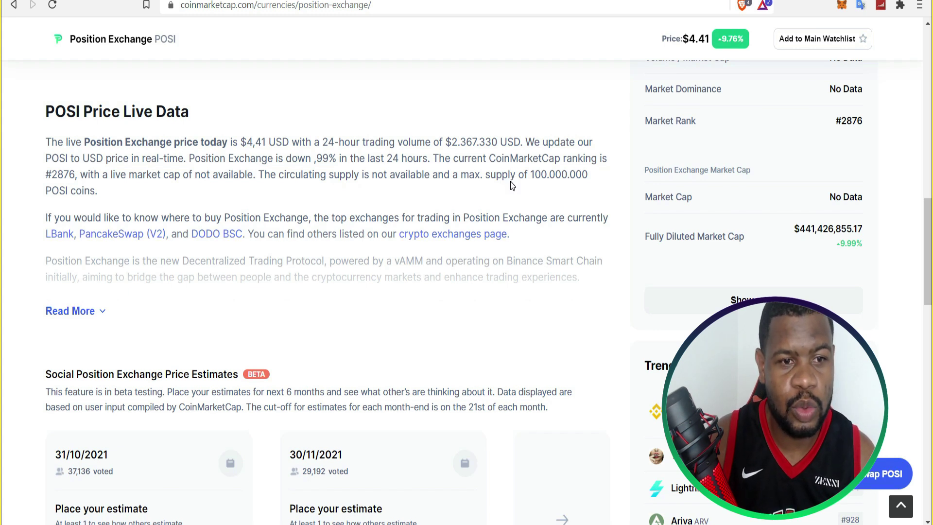
{"action": "scroll", "coordinate": [510, 185], "scroll_direction": "down", "scroll_amount": 3}
{"action": "scroll", "coordinate": [511, 187], "scroll_direction": "up", "scroll_amount": 5}
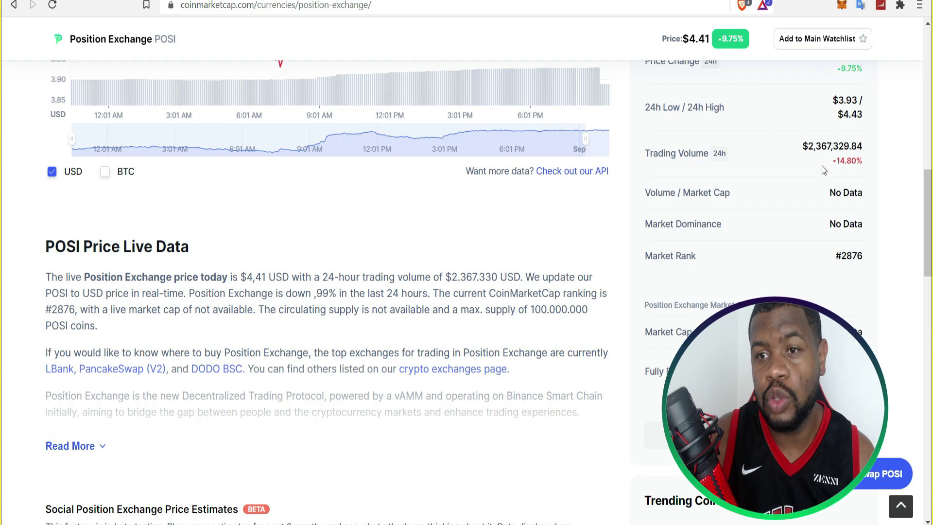
{"action": "scroll", "coordinate": [823, 169], "scroll_direction": "up", "scroll_amount": 1}
{"action": "scroll", "coordinate": [820, 174], "scroll_direction": "up", "scroll_amount": 4}
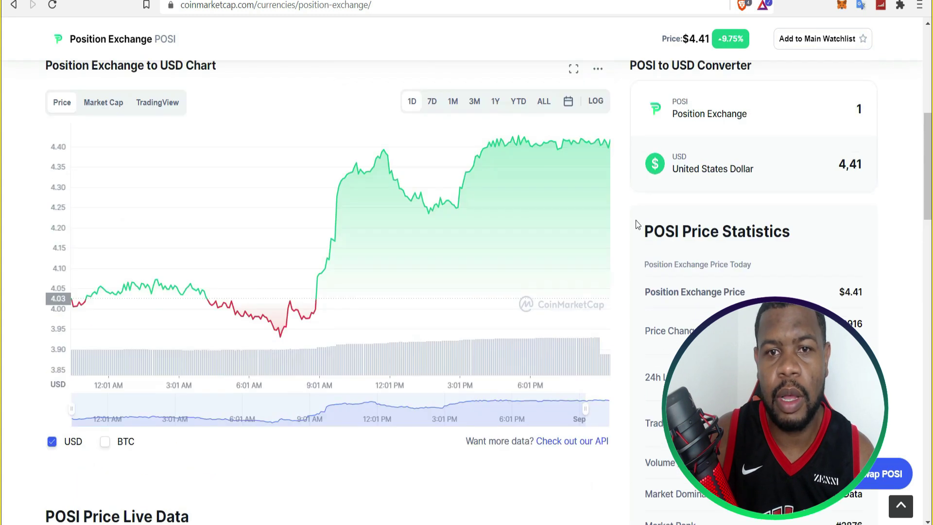
{"action": "scroll", "coordinate": [577, 188], "scroll_direction": "up", "scroll_amount": 4}
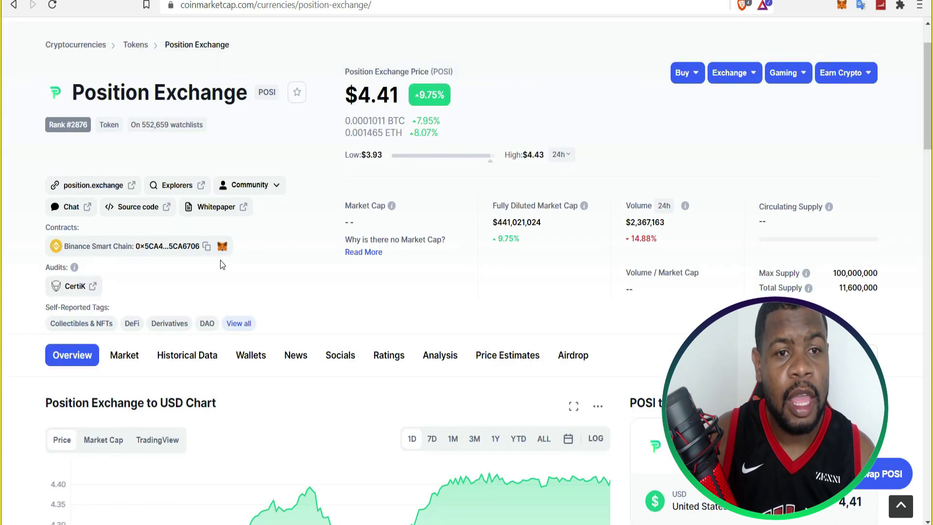
Examine POSI's one-day price movement on the Position Exchange to USD chart at narrower and wider time ranges.
{"action": "scroll", "coordinate": [444, 306], "scroll_direction": "down", "scroll_amount": 1}
{"action": "scroll", "coordinate": [445, 304], "scroll_direction": "up", "scroll_amount": 1}
{"action": "scroll", "coordinate": [455, 299], "scroll_direction": "down", "scroll_amount": 4}
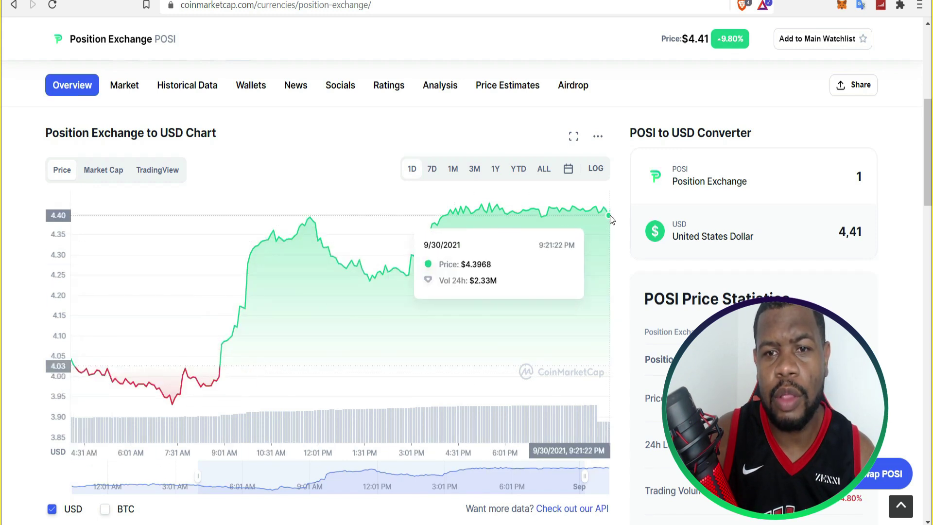
{"action": "scroll", "coordinate": [601, 197], "scroll_direction": "up", "scroll_amount": 4}
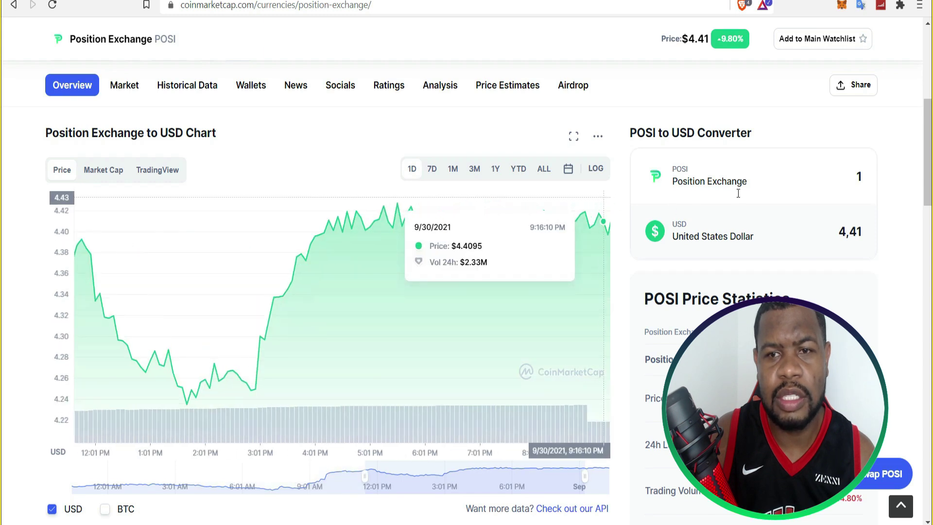
{"action": "scroll", "coordinate": [738, 193], "scroll_direction": "up", "scroll_amount": 8}
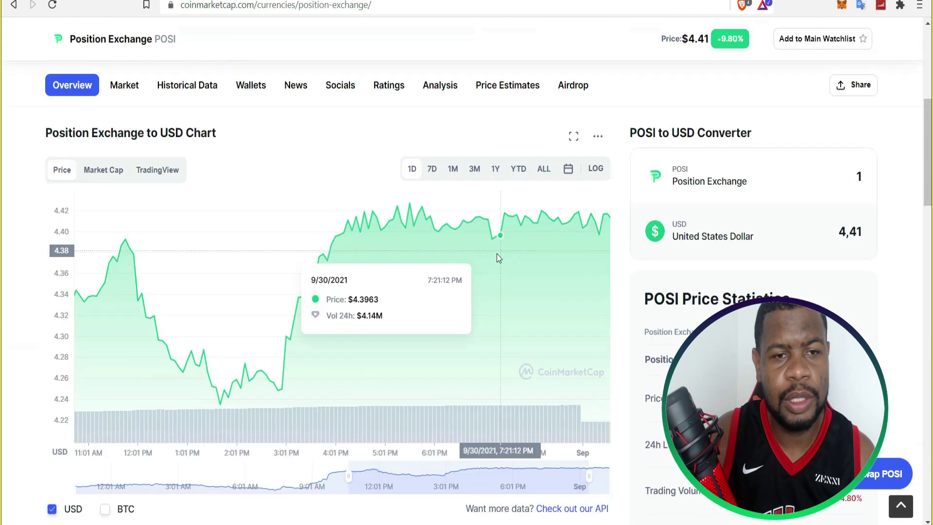
{"action": "scroll", "coordinate": [498, 254], "scroll_direction": "down", "scroll_amount": 1}
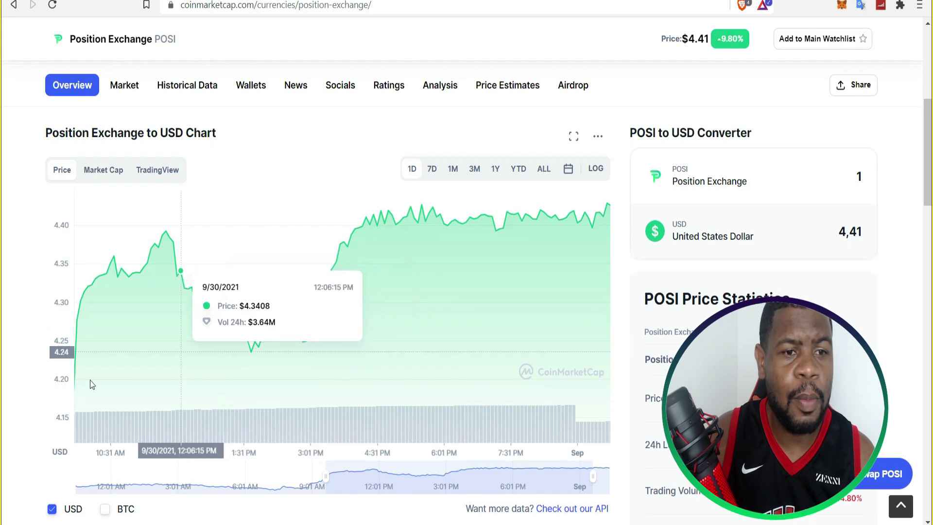
{"action": "scroll", "coordinate": [90, 382], "scroll_direction": "down", "scroll_amount": 3}
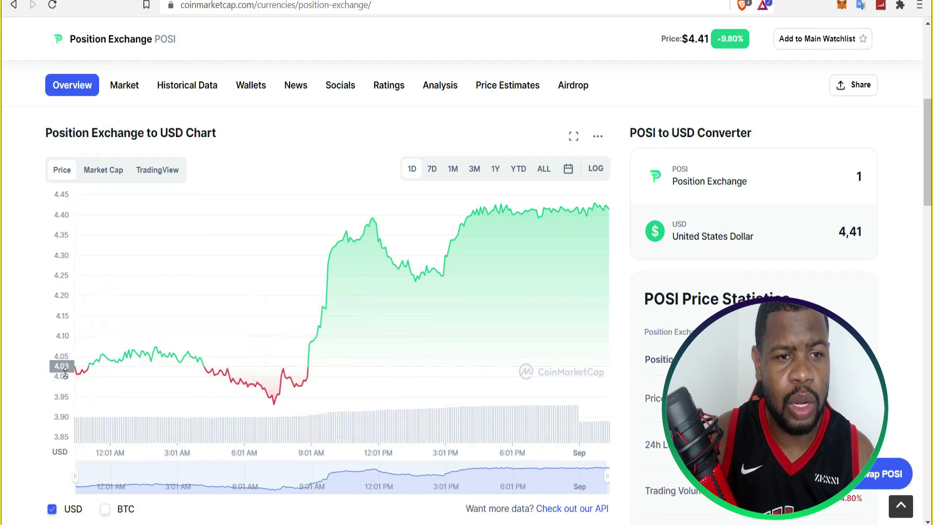
{"action": "mouse_move", "coordinate": [72, 373]}
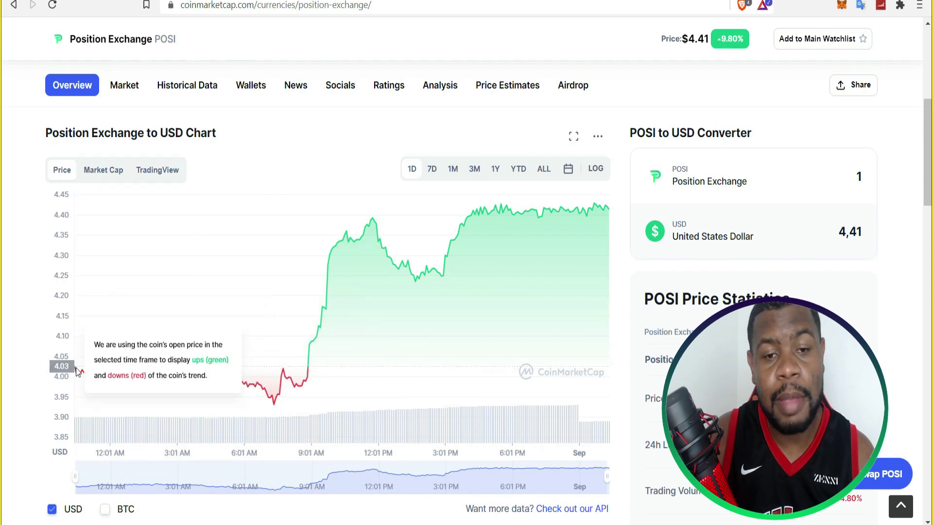
{"action": "scroll", "coordinate": [610, 262], "scroll_direction": "up", "scroll_amount": 3}
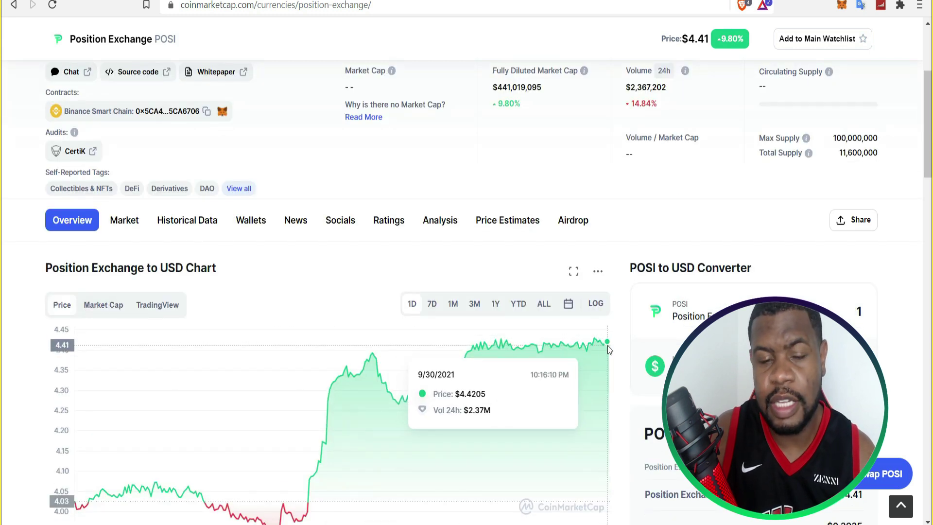
{"action": "scroll", "coordinate": [576, 197], "scroll_direction": "up", "scroll_amount": 4}
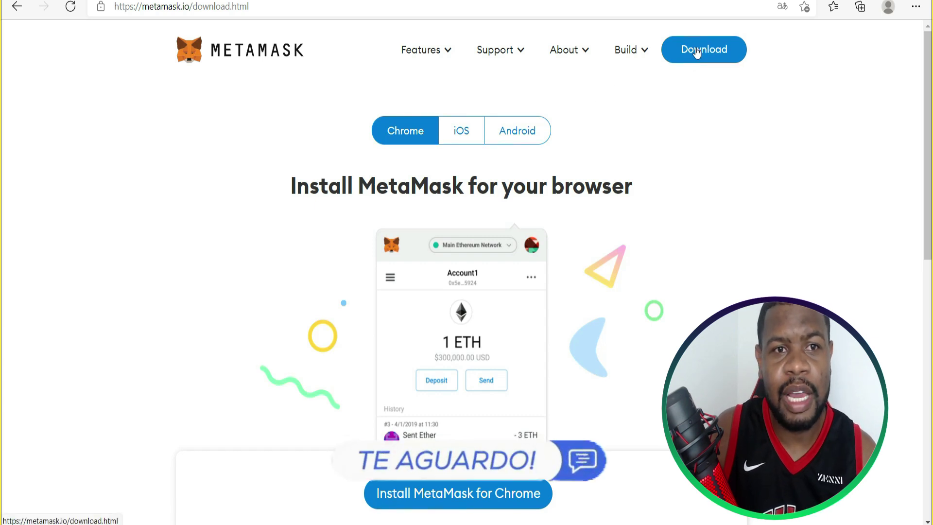
Install the MetaMask extension in Microsoft Edge from MetaMask's official download page through the Chrome Web Store.
{"action": "left_click", "coordinate": [693, 53]}
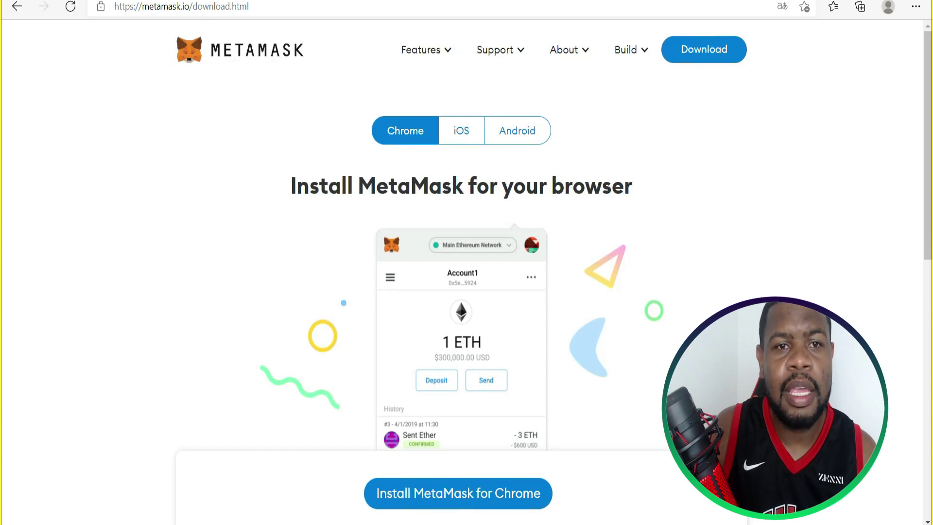
{"action": "left_click", "coordinate": [458, 493]}
{"action": "left_click", "coordinate": [696, 174]}
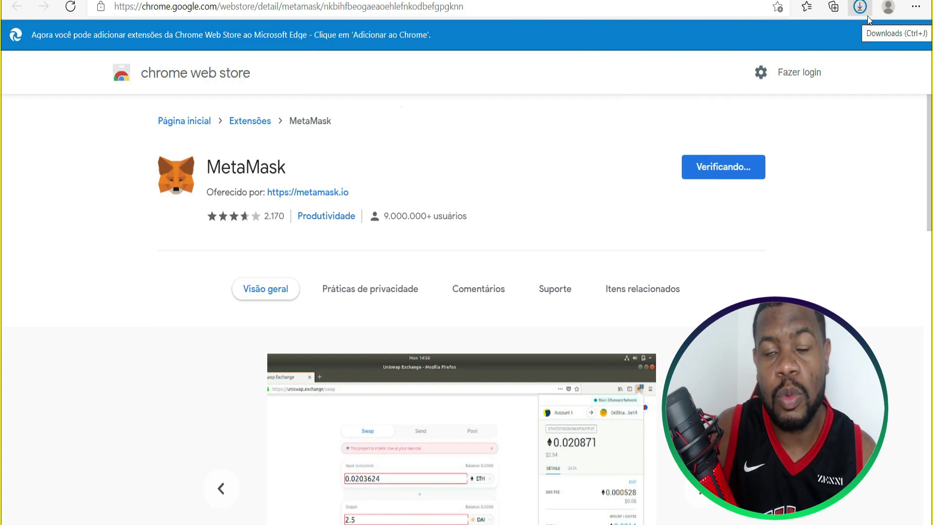
{"action": "left_click", "coordinate": [868, 18]}
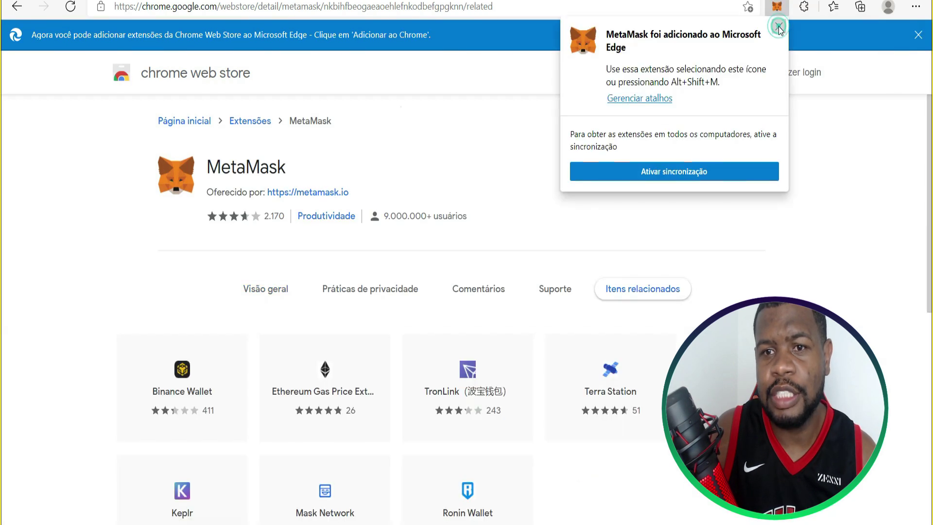
{"action": "left_click", "coordinate": [779, 27]}
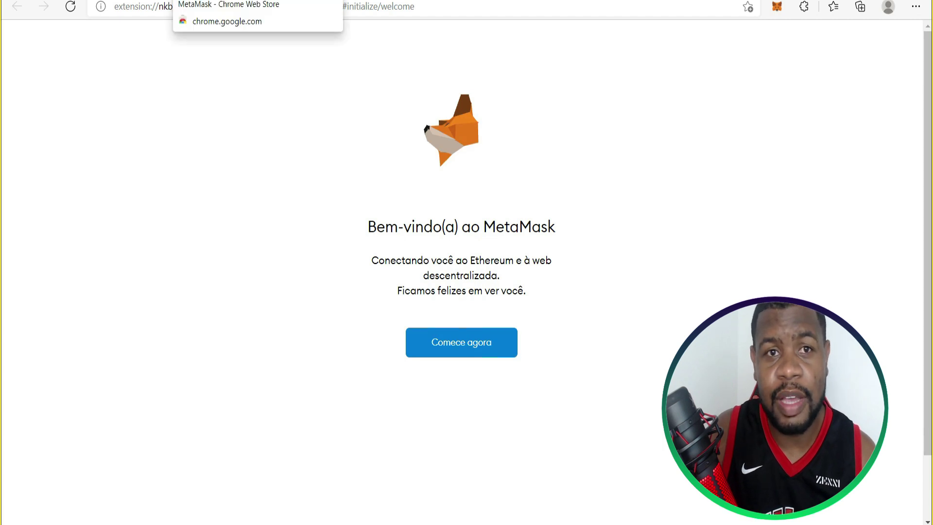
{"action": "left_click", "coordinate": [219, 0]}
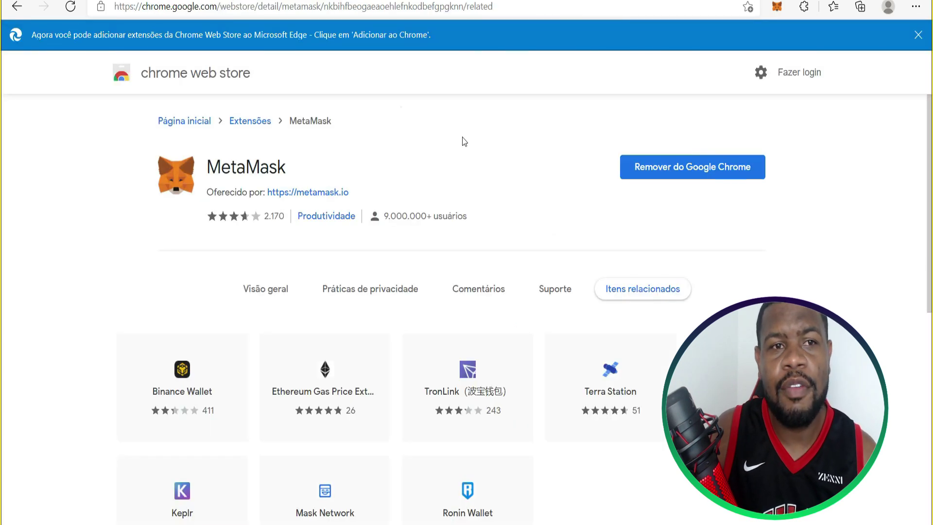
{"action": "left_click", "coordinate": [102, 0]}
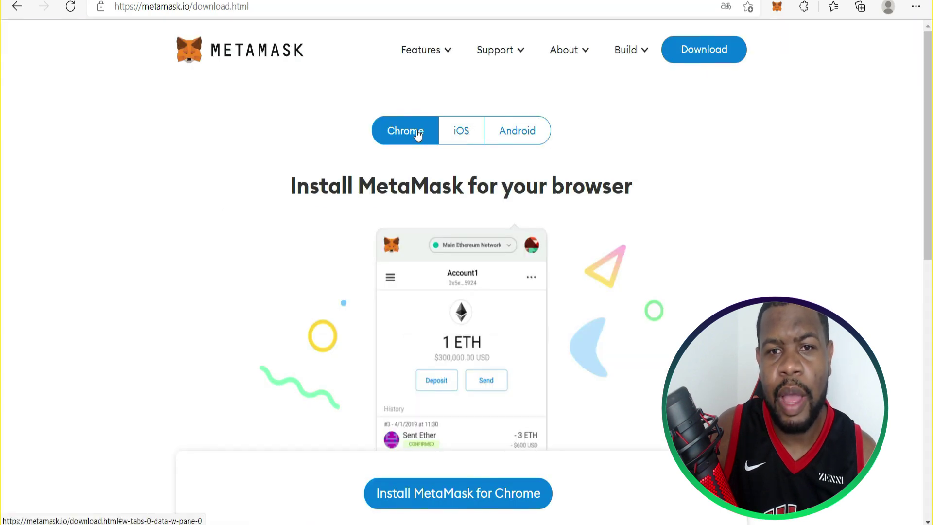
{"action": "scroll", "coordinate": [486, 170], "scroll_direction": "down", "scroll_amount": 3}
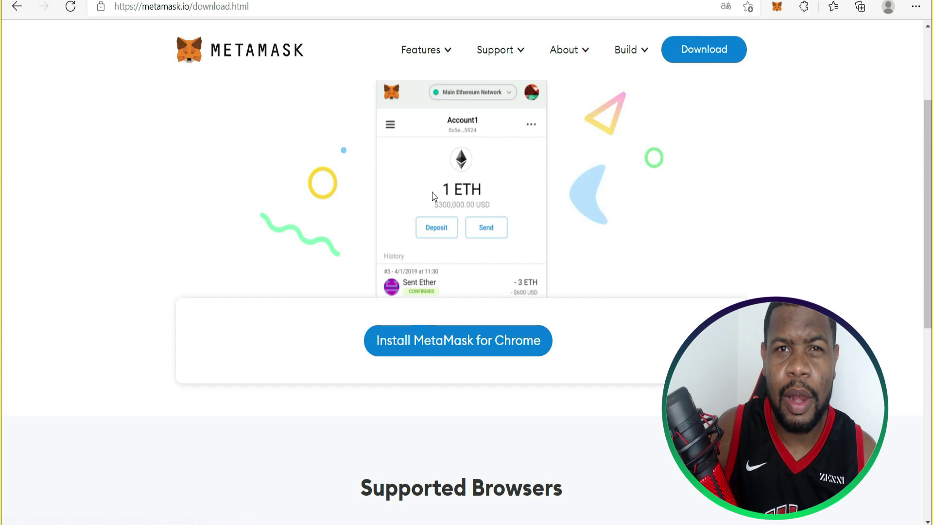
{"action": "scroll", "coordinate": [454, 202], "scroll_direction": "up", "scroll_amount": 3}
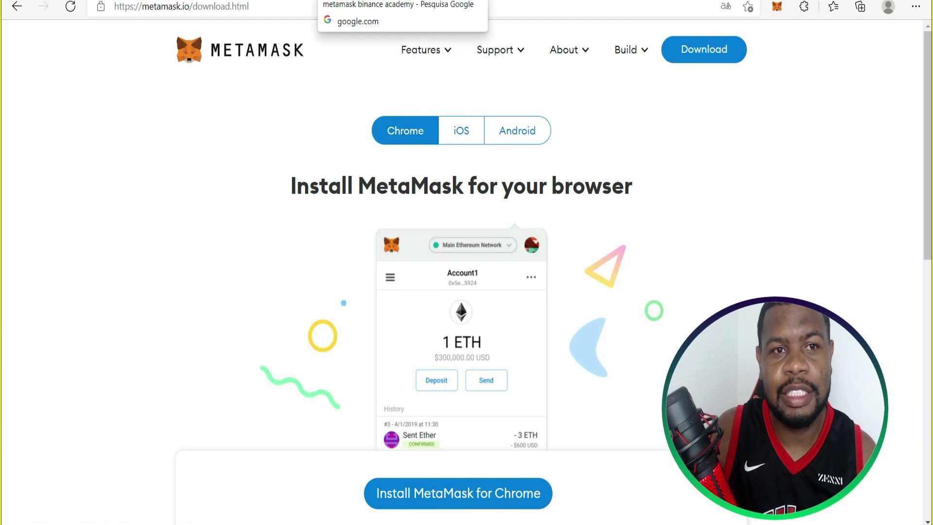
{"action": "left_click", "coordinate": [228, 1]}
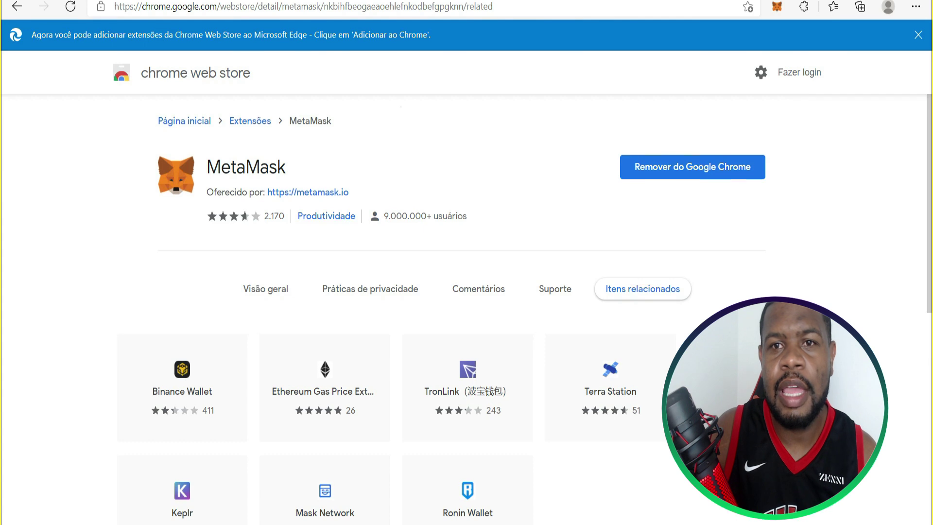
Start the MetaMask setup with a new wallet and agree to share anonymous usage data.
{"action": "left_click", "coordinate": [486, 351]}
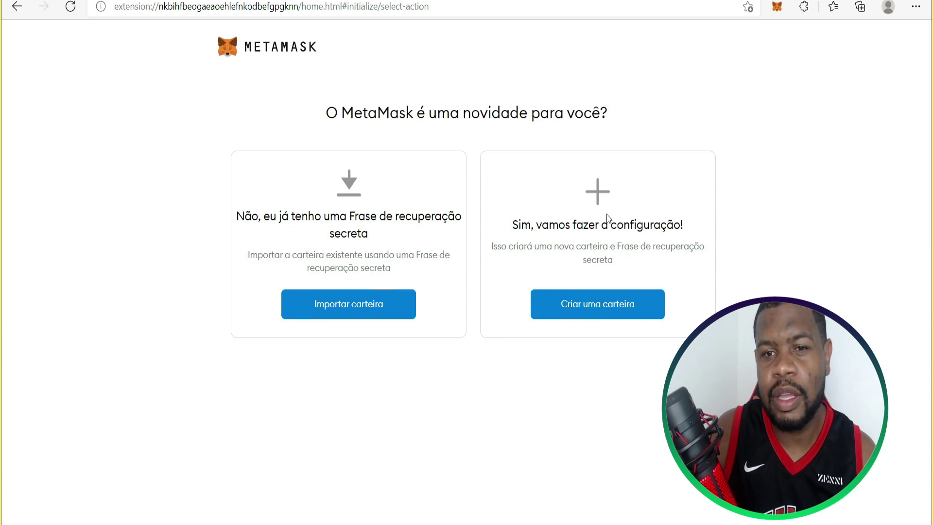
{"action": "left_click", "coordinate": [608, 302]}
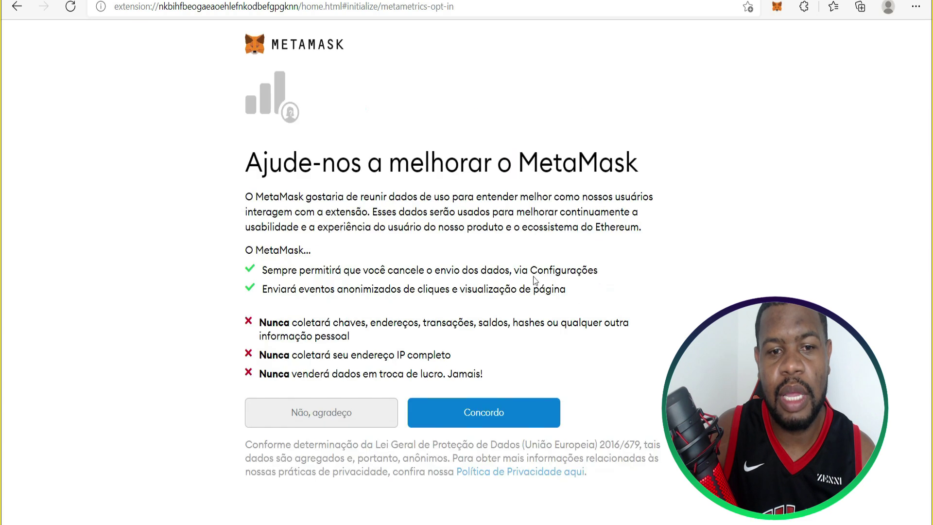
{"action": "left_click", "coordinate": [503, 418]}
Enter and confirm the new wallet password, then accept the terms of use to create the wallet.
{"action": "left_click", "coordinate": [323, 214]}
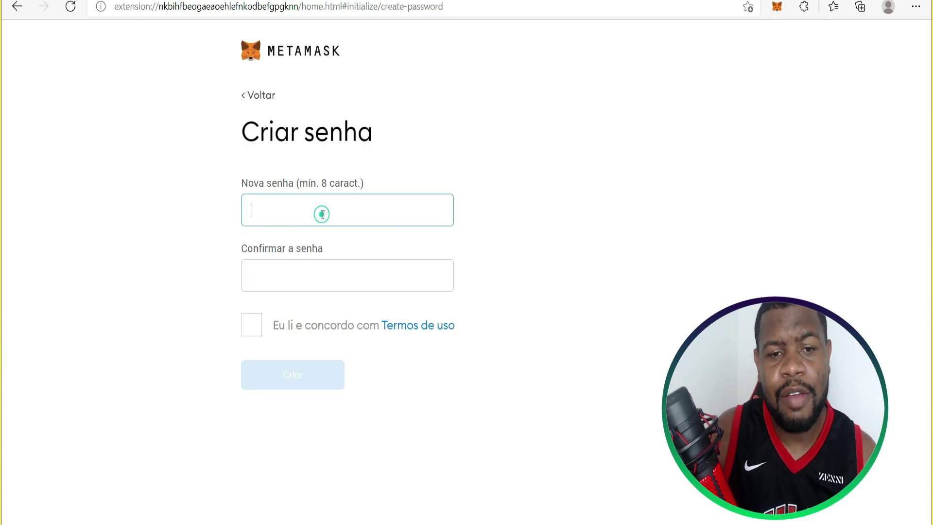
{"action": "type", "text": "••"}
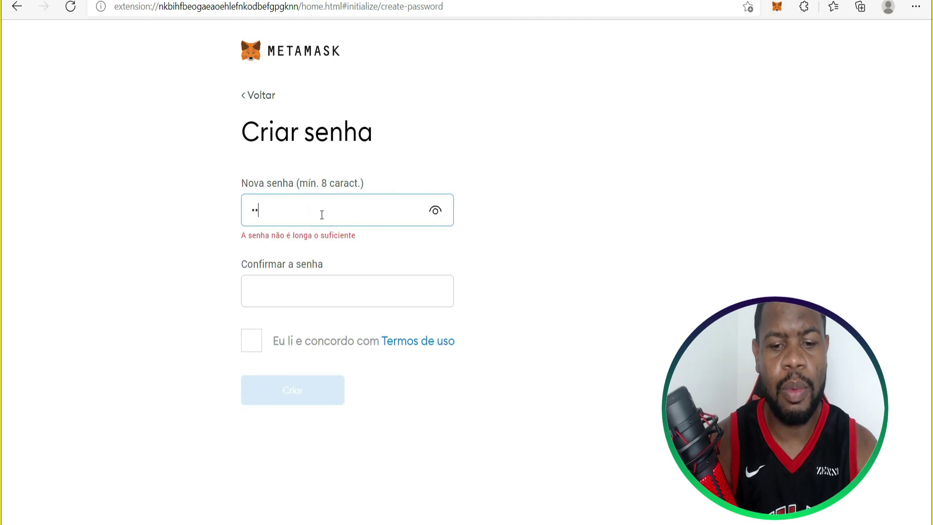
{"action": "type", "text": "••••••"}
{"action": "key", "text": "Tab"}
{"action": "type", "text": "•"}
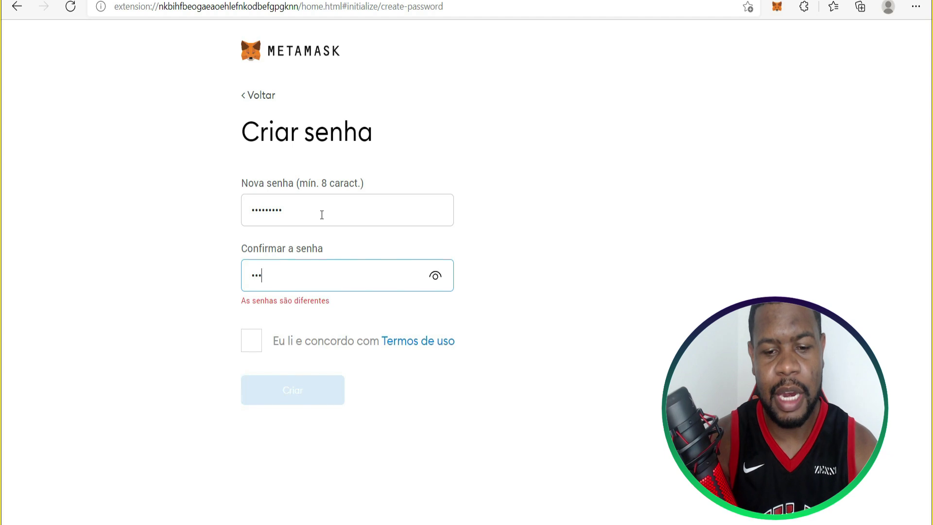
{"action": "type", "text": "•••••"}
{"action": "key", "text": "BackSpace"}
{"action": "key", "text": "BackSpace"}
{"action": "key", "text": "BackSpace"}
{"action": "key", "text": "BackSpace"}
{"action": "key", "text": "BackSpace"}
{"action": "key", "text": "BackSpace"}
{"action": "type", "text": "••••••••"}
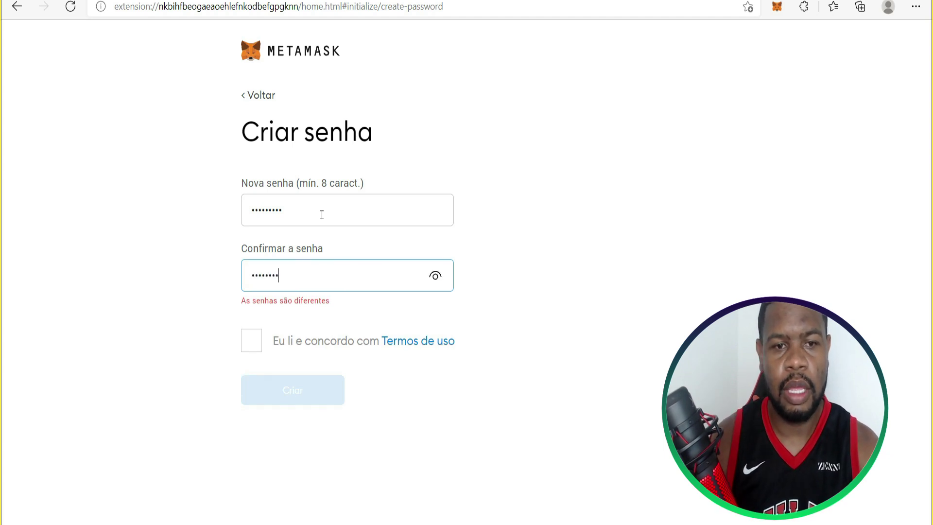
{"action": "type", "text": "•"}
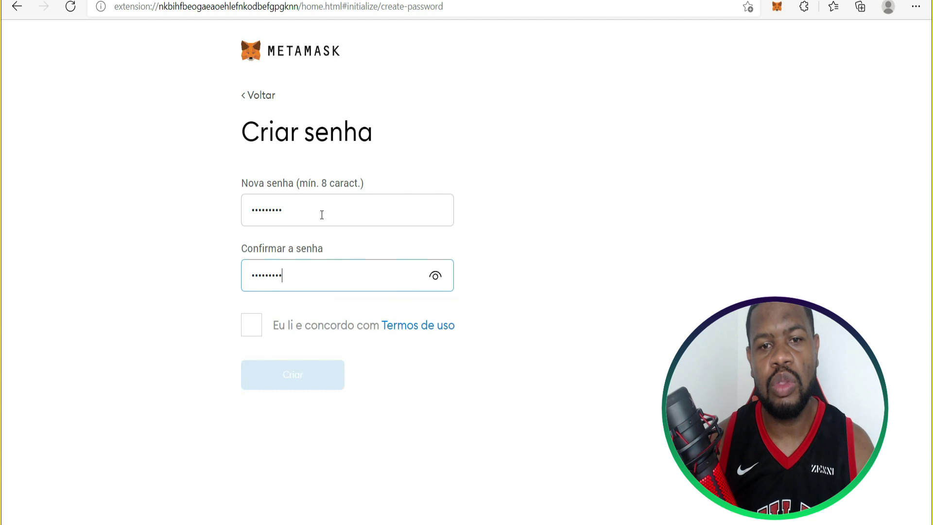
{"action": "left_click", "coordinate": [253, 325]}
{"action": "left_click", "coordinate": [287, 377]}
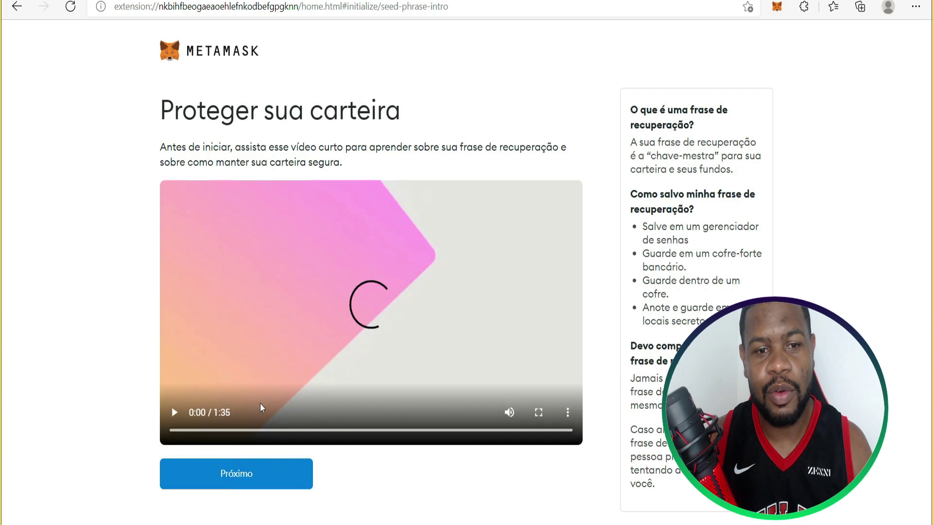
Continue past the wallet protection video, then reveal the secret backup phrase and copy all of its words.
{"action": "left_click", "coordinate": [267, 483]}
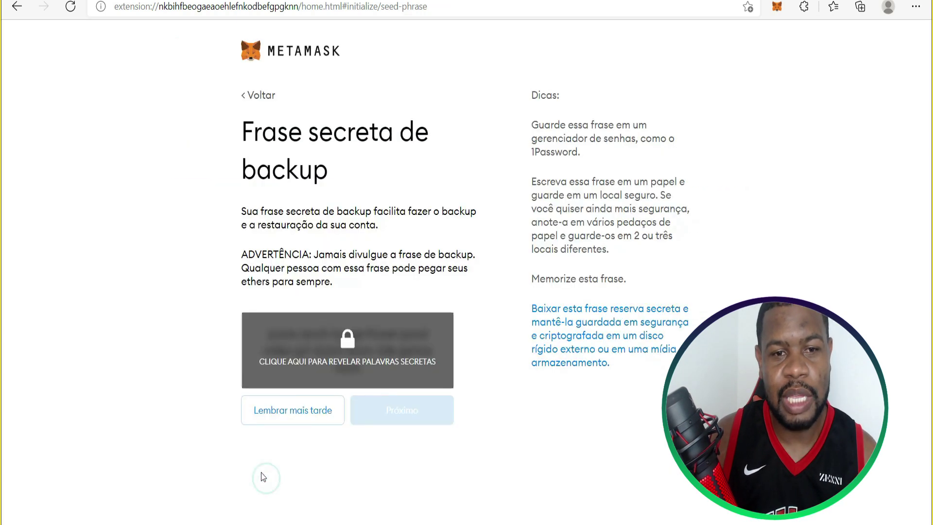
{"action": "left_click", "coordinate": [350, 357]}
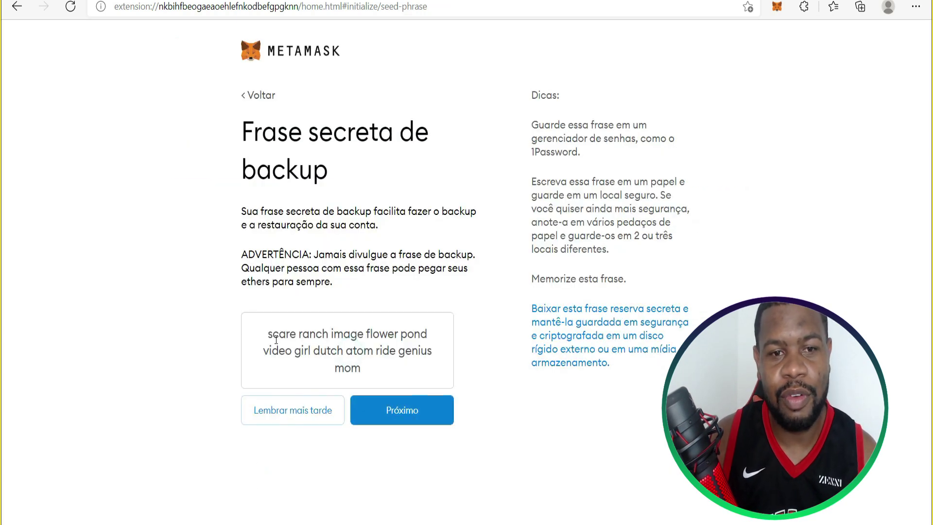
{"action": "left_click_drag", "start_coordinate": [273, 334], "coordinate": [387, 372]}
{"action": "right_click", "coordinate": [362, 338]}
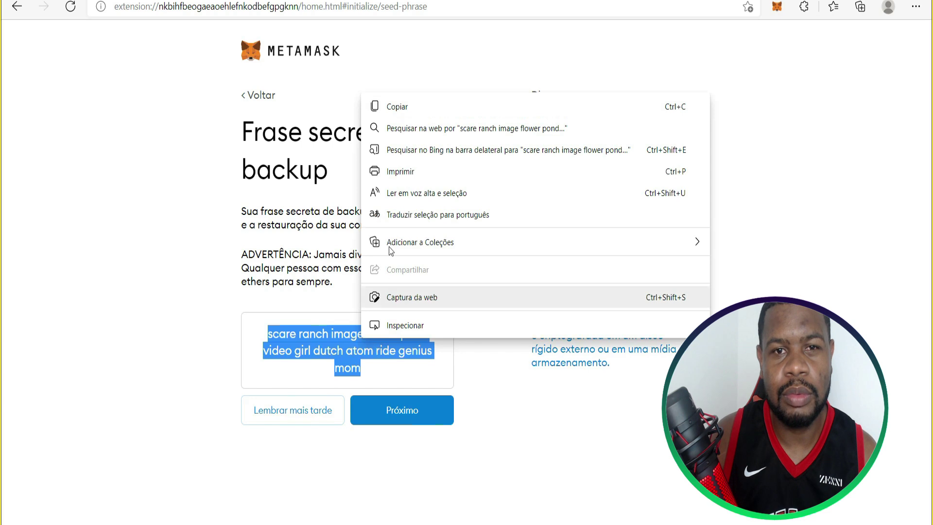
{"action": "left_click", "coordinate": [403, 109]}
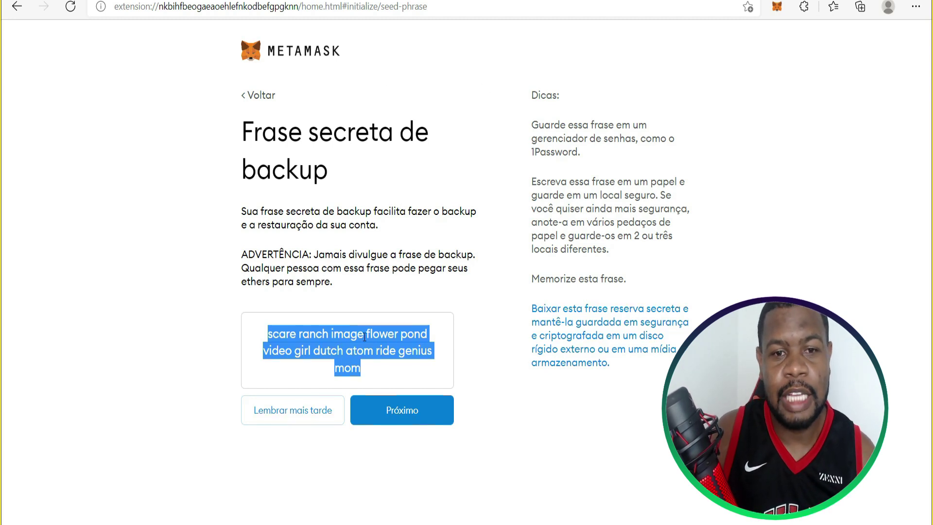
Copy the secret backup phrase, paste it into a new Notepad document, and minimise the note.
{"action": "right_click", "coordinate": [364, 337]}
{"action": "left_click", "coordinate": [413, 99]}
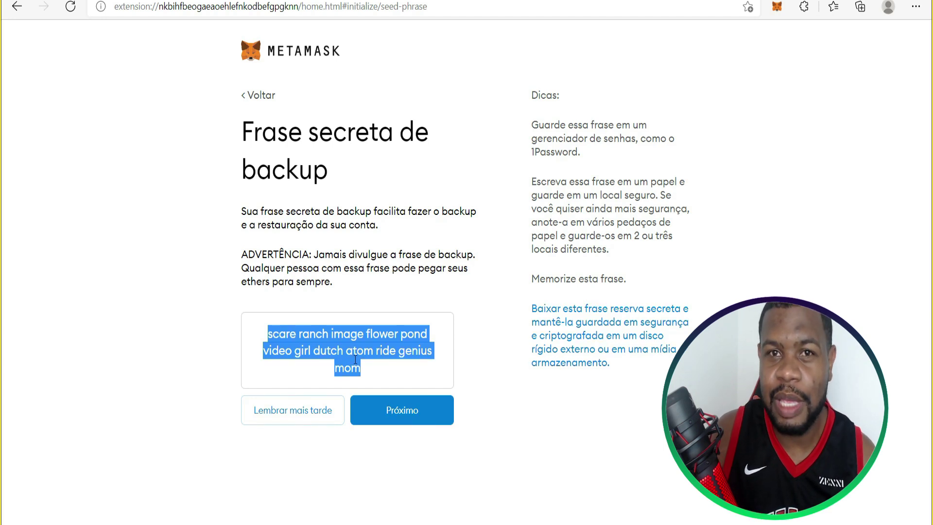
{"action": "left_click", "coordinate": [144, 524]}
{"action": "type", "text": "blco"}
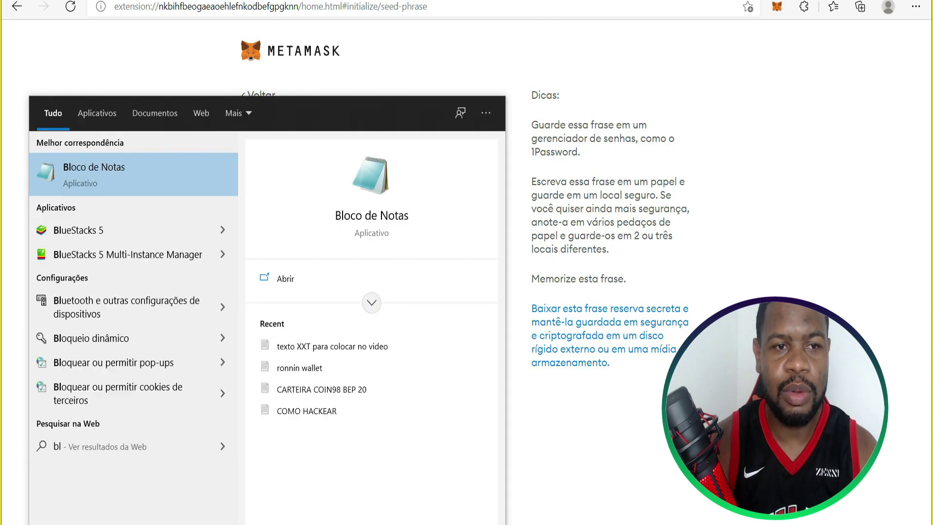
{"action": "left_click", "coordinate": [141, 165]}
{"action": "key", "text": "ctrl+v"}
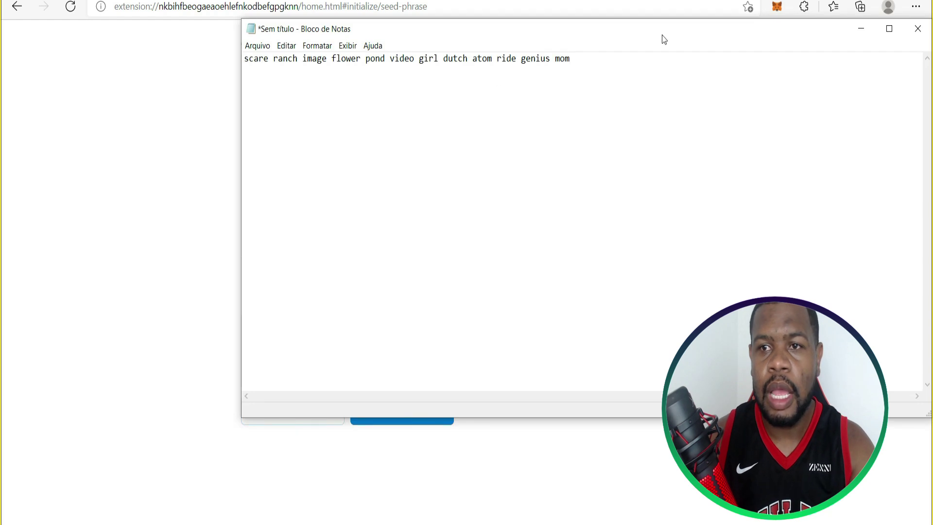
{"action": "left_click", "coordinate": [861, 29]}
Continue to the backup phrase confirmation and select the words in the order given in the saved Notepad note.
{"action": "left_click", "coordinate": [384, 408]}
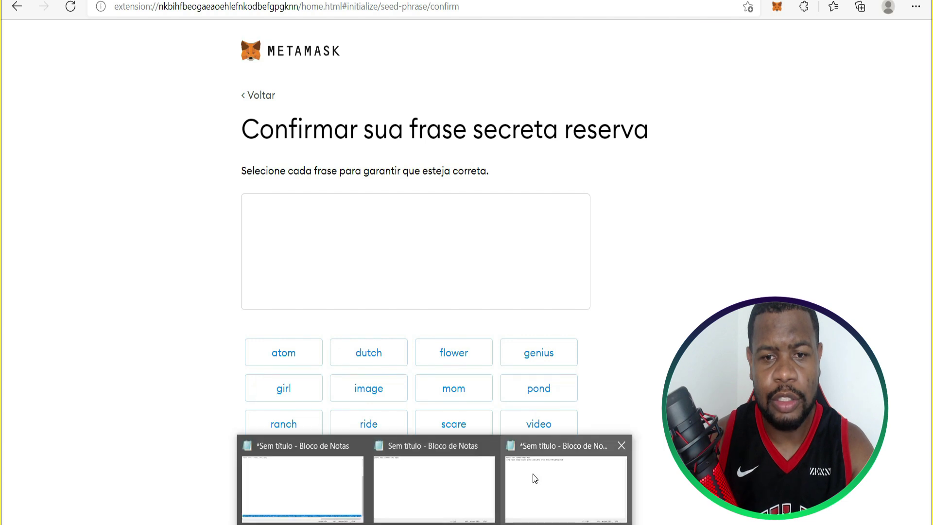
{"action": "left_click", "coordinate": [533, 477]}
{"action": "left_click_drag", "start_coordinate": [384, 36], "coordinate": [651, 51]}
{"action": "left_click_drag", "start_coordinate": [497, 171], "coordinate": [671, 160]}
{"action": "left_click_drag", "start_coordinate": [802, 45], "coordinate": [232, 85]}
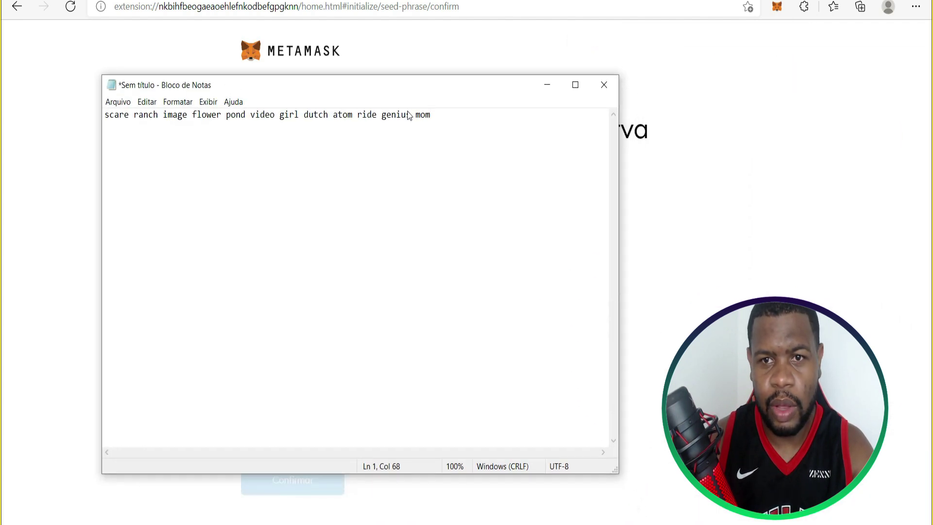
{"action": "left_click_drag", "start_coordinate": [623, 153], "coordinate": [569, 153]}
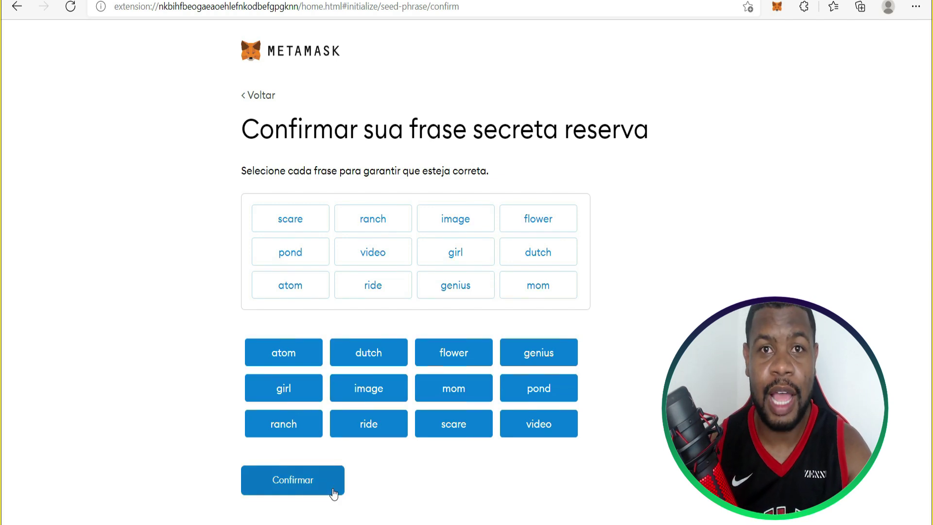
Confirm the ordered backup phrase and finish the MetaMask setup, dismissing the news window.
{"action": "left_click", "coordinate": [334, 491]}
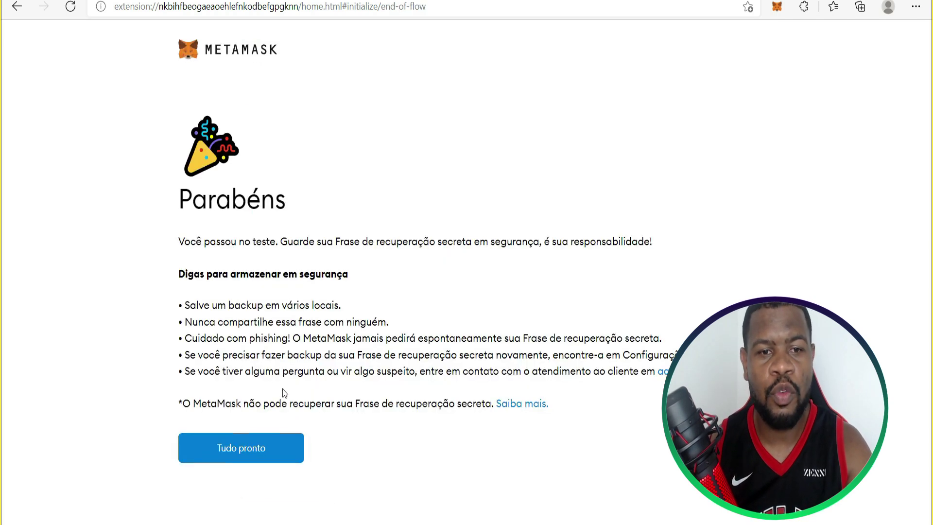
{"action": "left_click", "coordinate": [281, 461]}
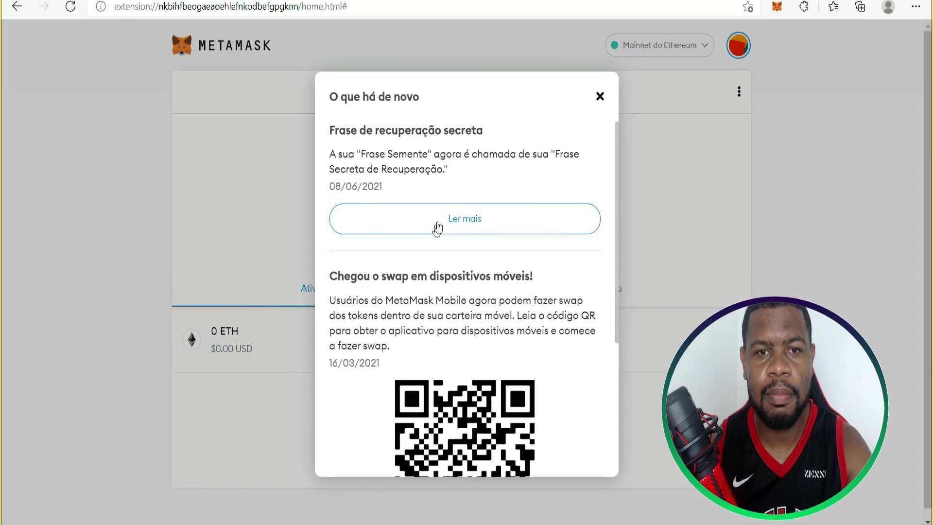
{"action": "left_click", "coordinate": [601, 97]}
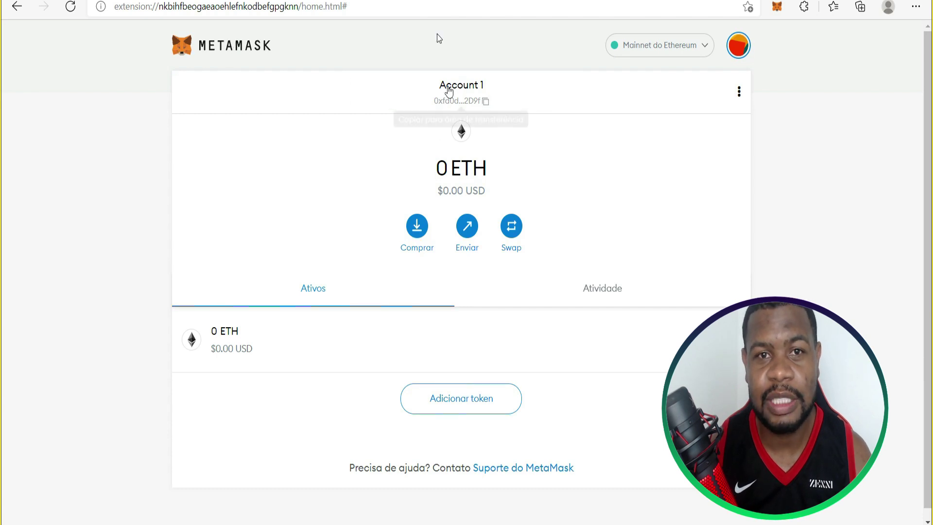
Examine the Mainnet parameters in Binance Academy's article on connecting MetaMask to Binance Smart Chain.
{"action": "left_click", "coordinate": [438, 2]}
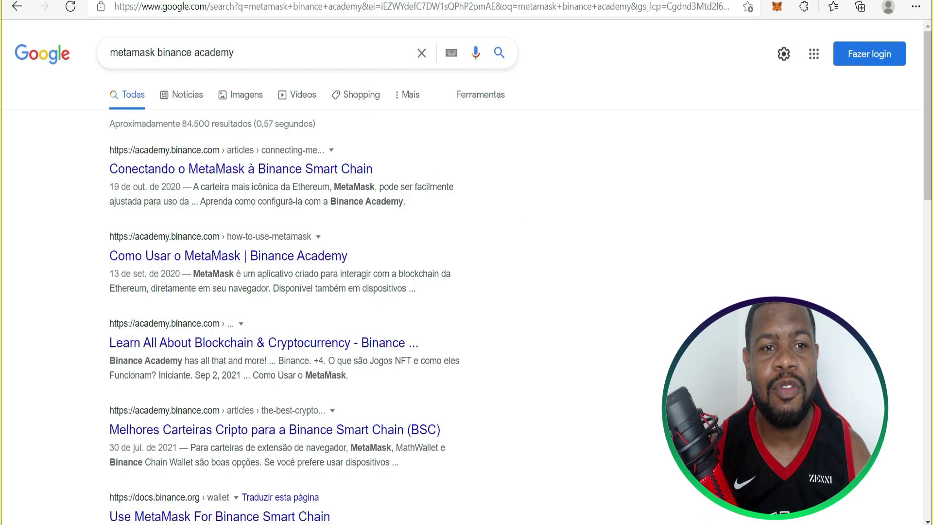
{"action": "left_click", "coordinate": [300, 173]}
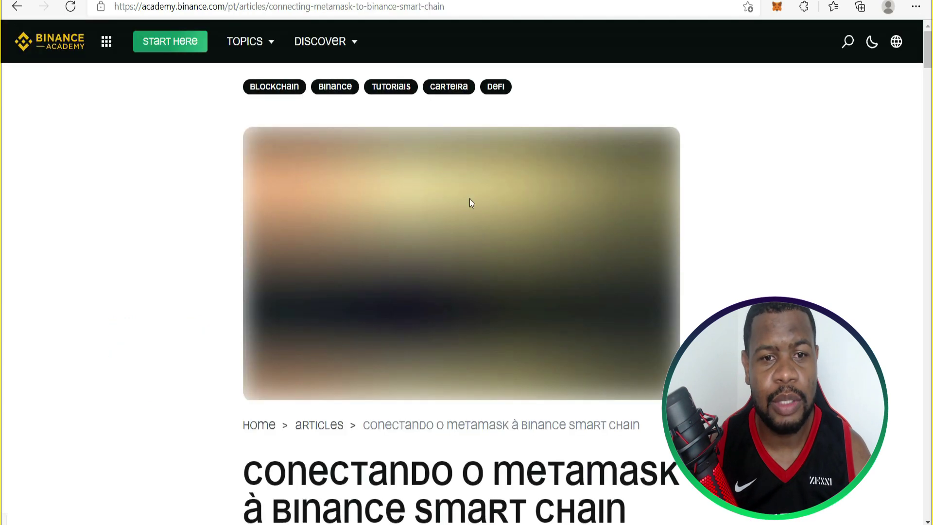
{"action": "scroll", "coordinate": [470, 202], "scroll_direction": "down", "scroll_amount": 10}
{"action": "scroll", "coordinate": [521, 235], "scroll_direction": "down", "scroll_amount": 15}
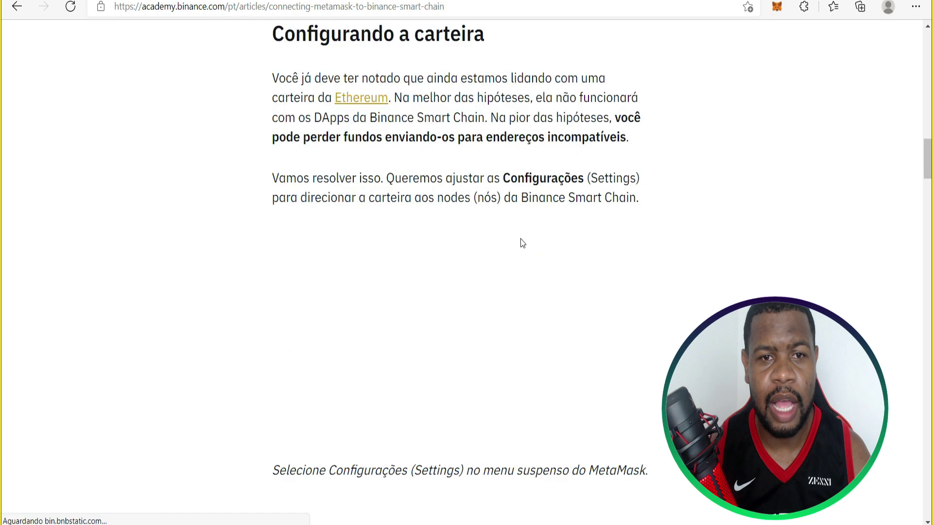
{"action": "scroll", "coordinate": [521, 242], "scroll_direction": "down", "scroll_amount": 3}
{"action": "scroll", "coordinate": [437, 229], "scroll_direction": "up", "scroll_amount": 3}
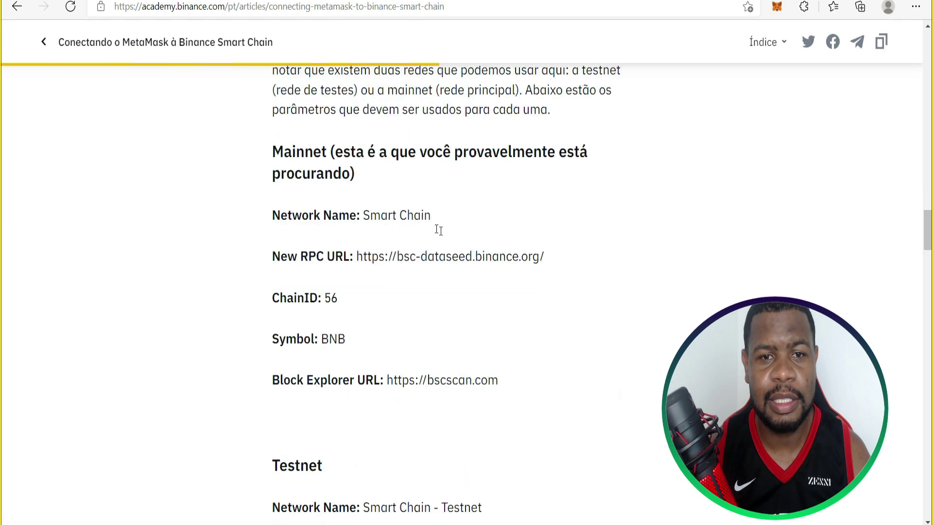
{"action": "left_click_drag", "start_coordinate": [362, 292], "coordinate": [431, 292]}
{"action": "left_click_drag", "start_coordinate": [365, 344], "coordinate": [420, 332]}
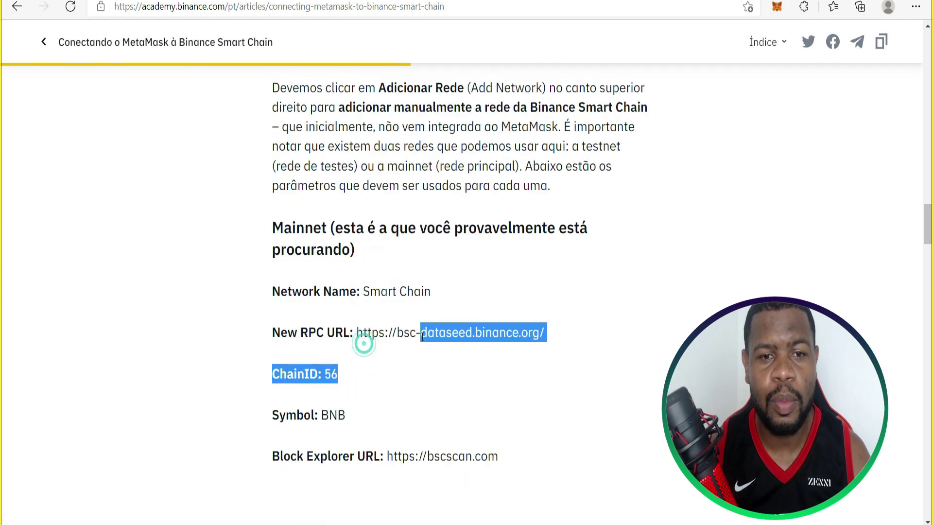
{"action": "scroll", "coordinate": [408, 363], "scroll_direction": "down", "scroll_amount": 3}
Switch to Chainlist and search its networks for bnb.
{"action": "left_click", "coordinate": [592, 1]}
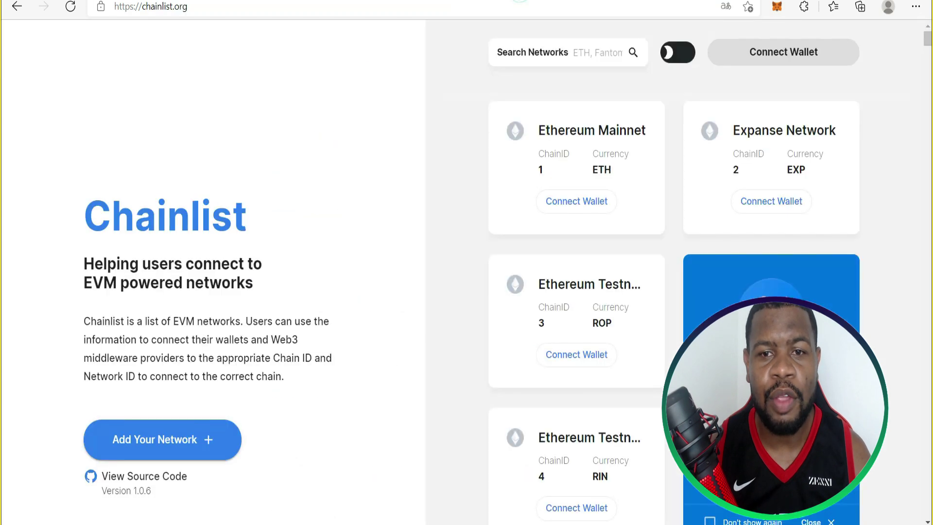
{"action": "left_click", "coordinate": [609, 53]}
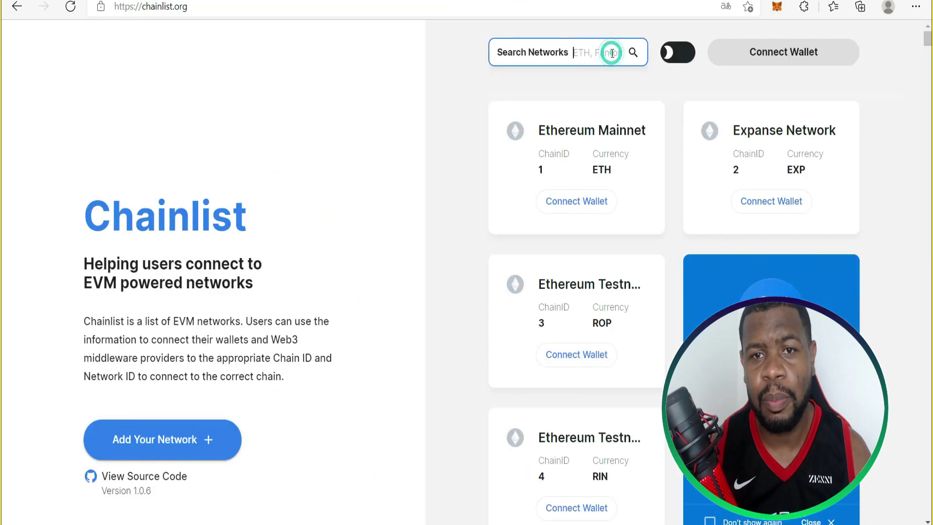
{"action": "type", "text": "bnb"}
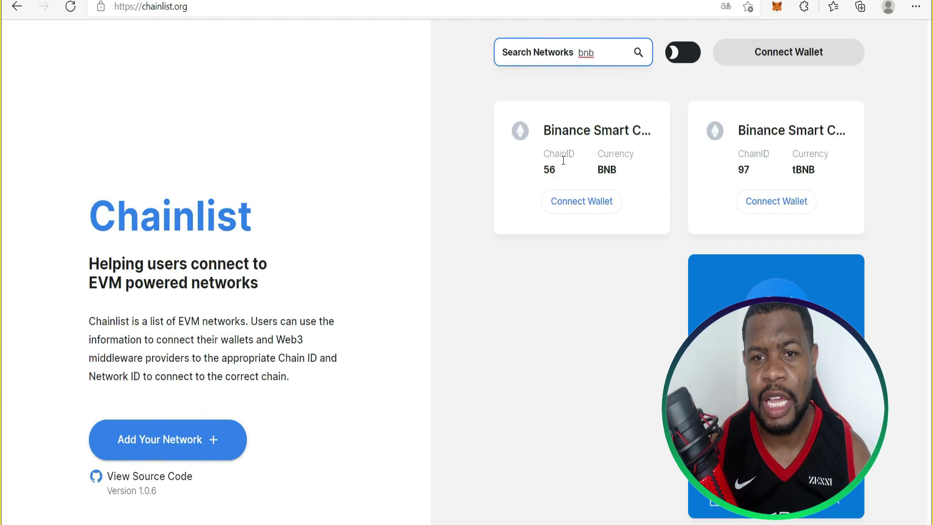
Connect MetaMask's Account 1 to Chainlist from the Binance Smart Chain entry with ChainID 56.
{"action": "left_click", "coordinate": [573, 206]}
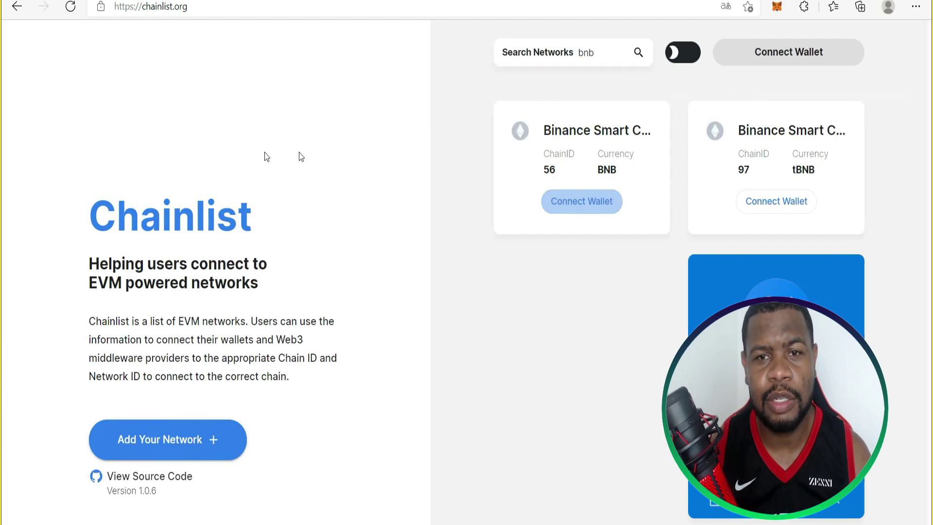
{"action": "left_click", "coordinate": [578, 196]}
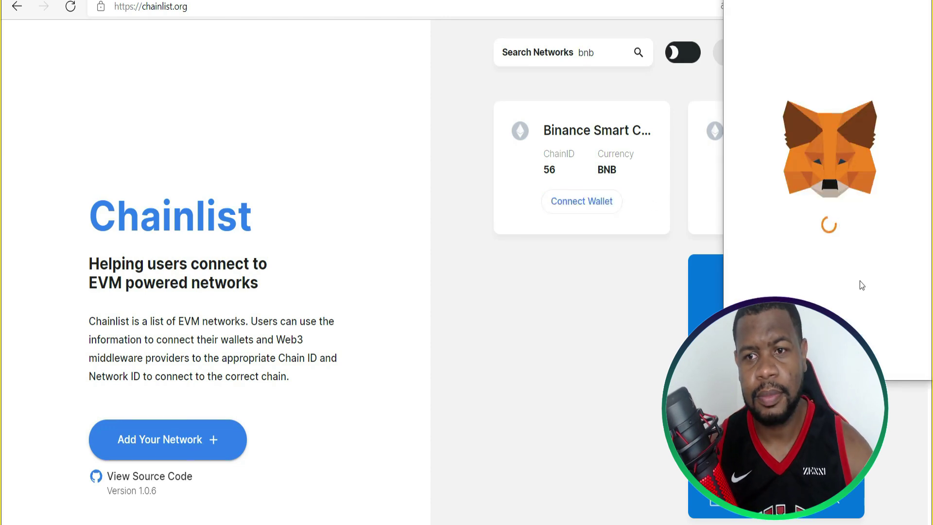
{"action": "left_click", "coordinate": [878, 353]}
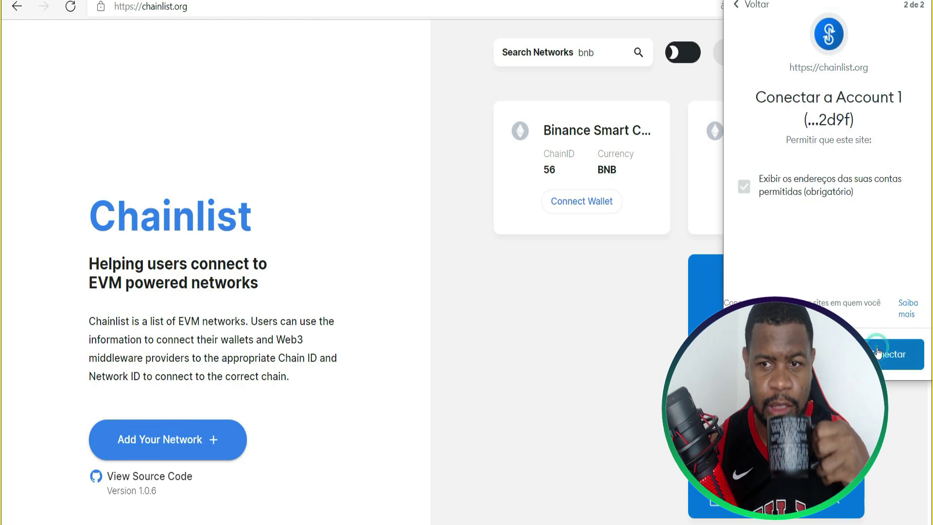
{"action": "left_click", "coordinate": [879, 354]}
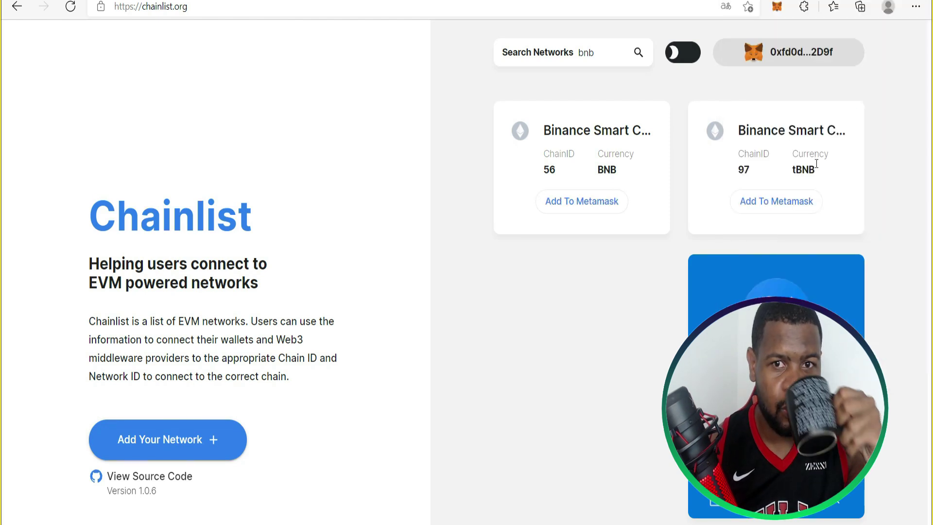
Add Binance Smart Chain Mainnet (ChainID 56) to MetaMask, approving the network and the switch to it.
{"action": "left_click", "coordinate": [566, 205]}
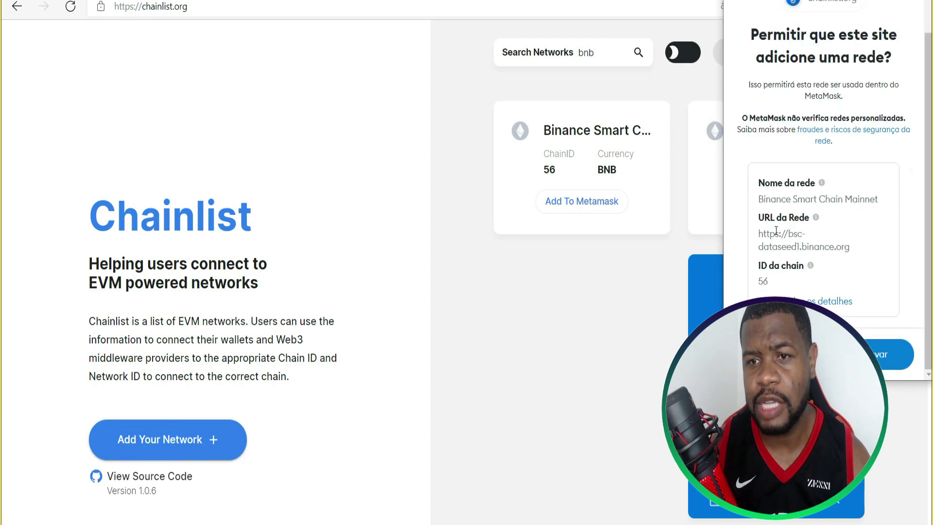
{"action": "left_click_drag", "start_coordinate": [771, 199], "coordinate": [846, 216]}
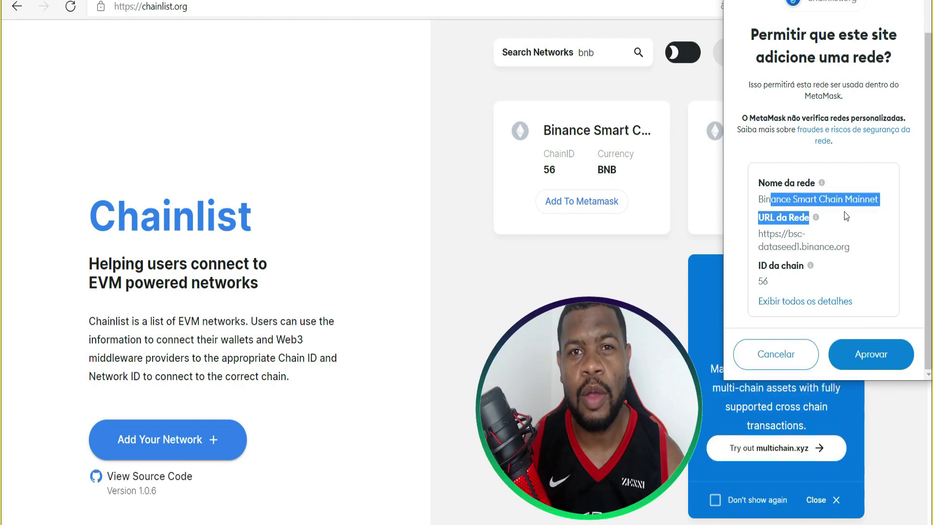
{"action": "left_click", "coordinate": [807, 242]}
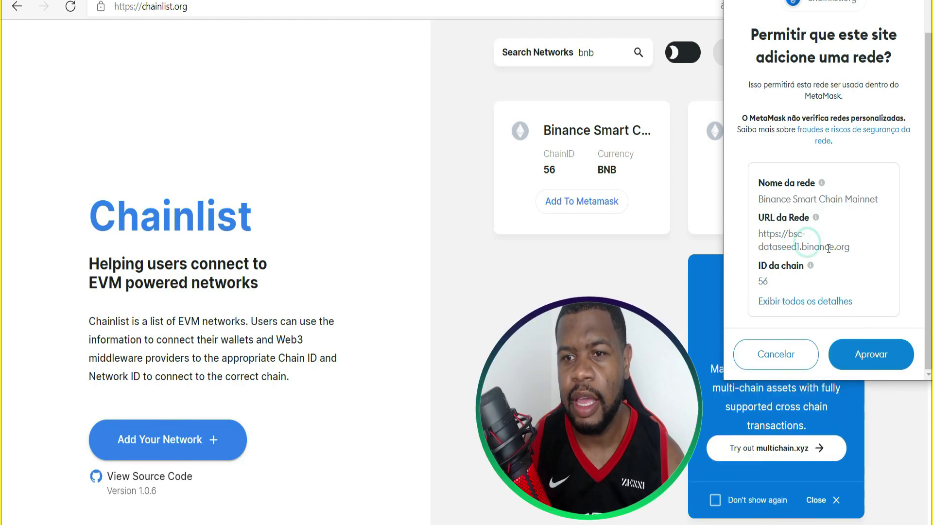
{"action": "left_click", "coordinate": [854, 356]}
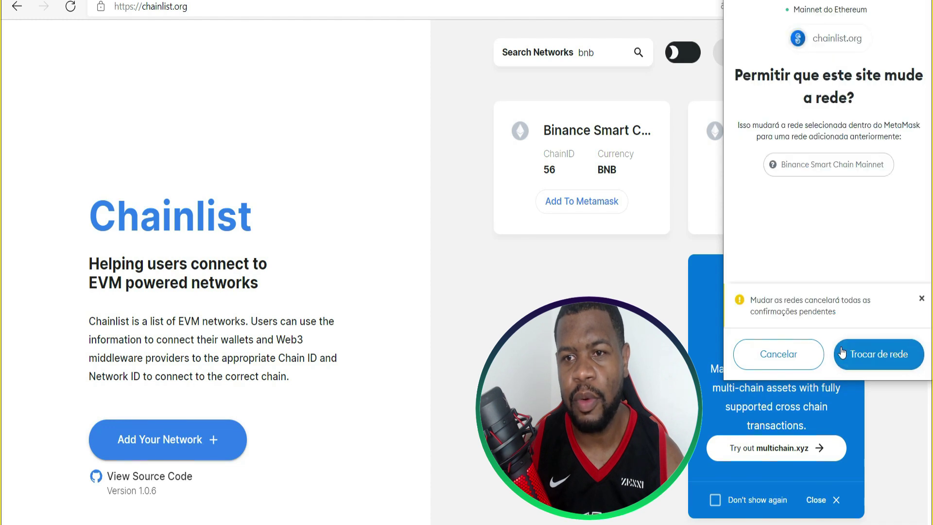
{"action": "left_click", "coordinate": [880, 357]}
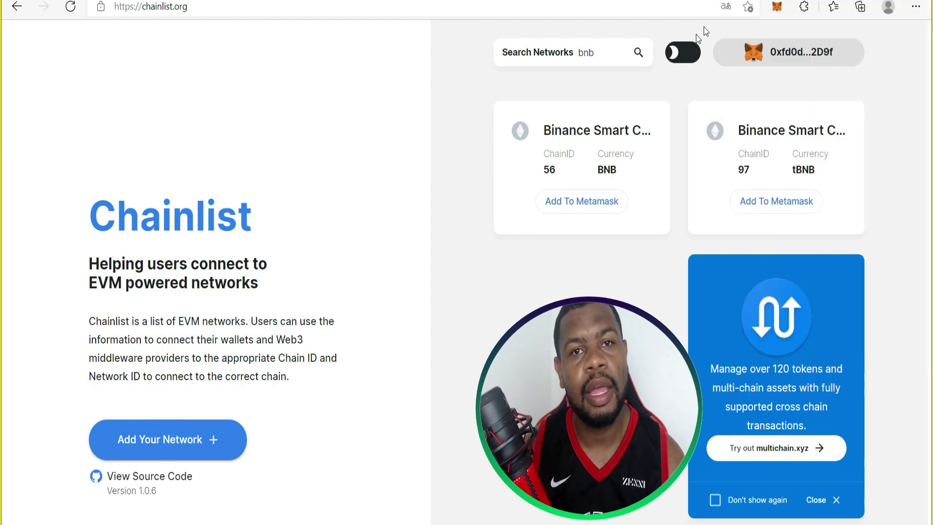
Open the MetaMask wallet, dismiss its news window, and choose Binance Smart Chain Mainnet as the network.
{"action": "key", "text": "ctrl+Tab"}
{"action": "key", "text": "ctrl+Tab"}
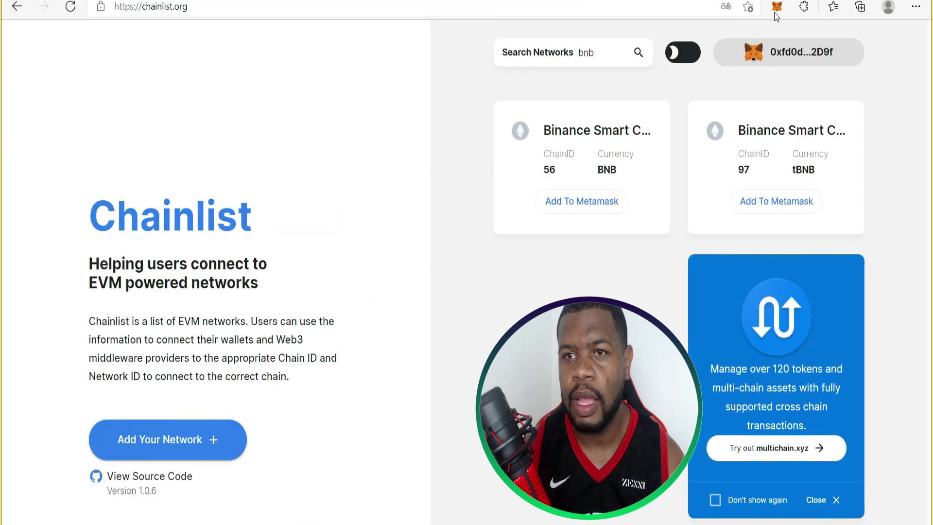
{"action": "left_click", "coordinate": [776, 10]}
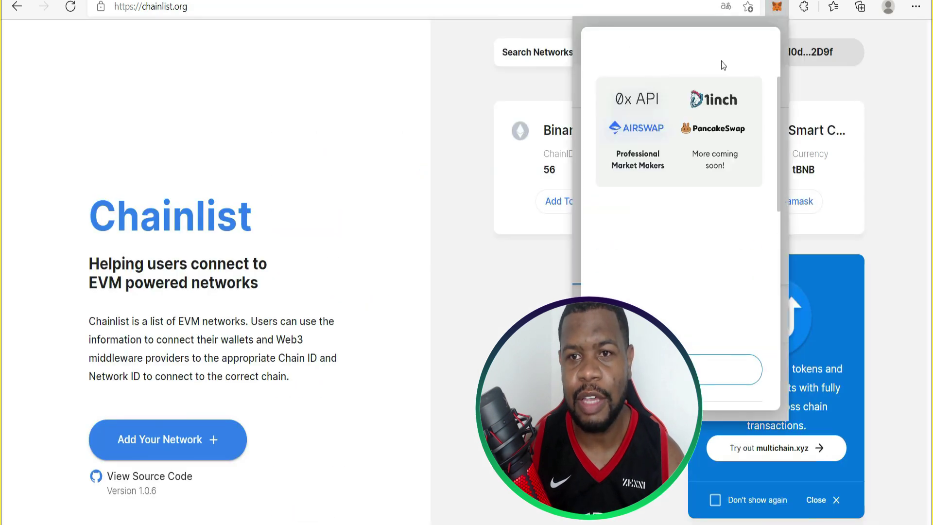
{"action": "left_click", "coordinate": [762, 51]}
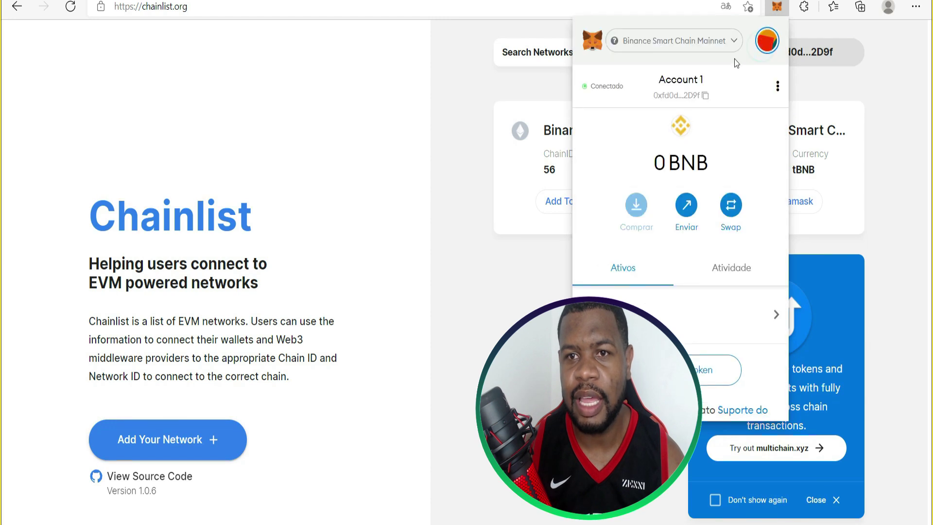
{"action": "left_click", "coordinate": [713, 42]}
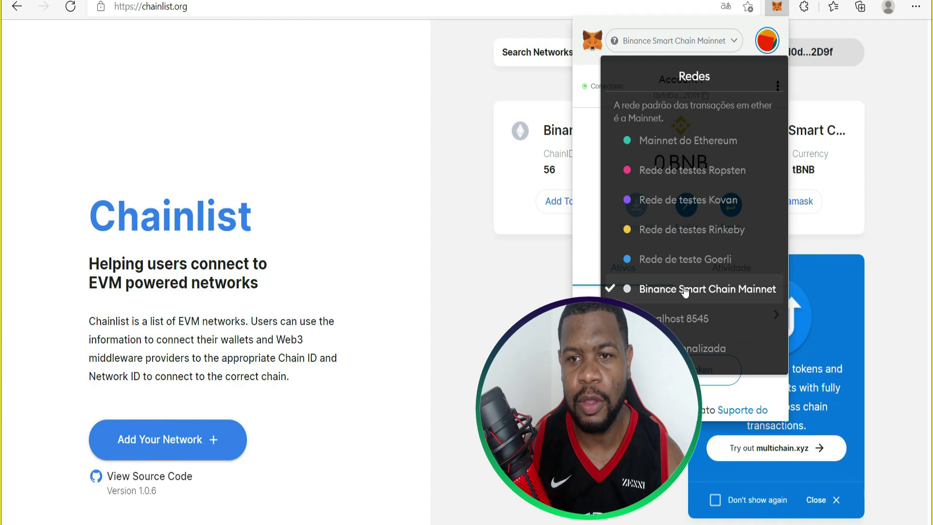
{"action": "left_click", "coordinate": [685, 290]}
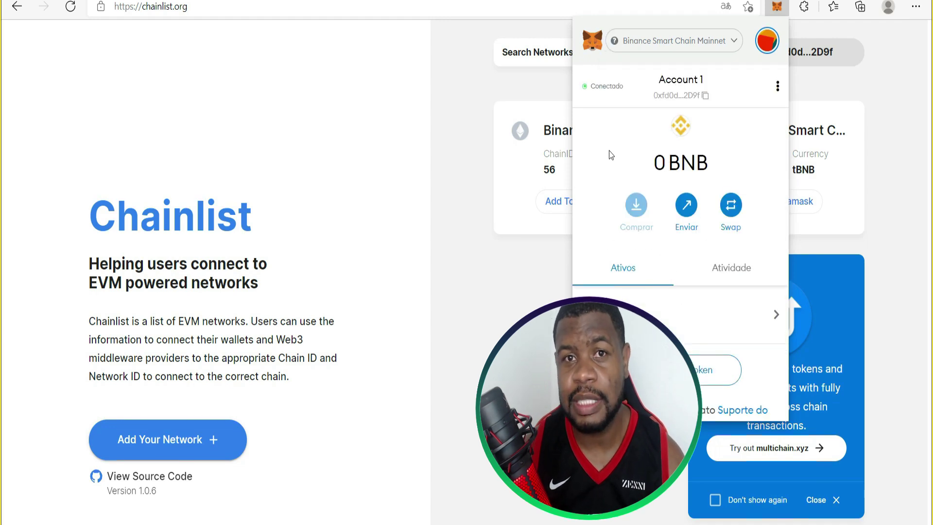
{"action": "left_click", "coordinate": [566, 73]}
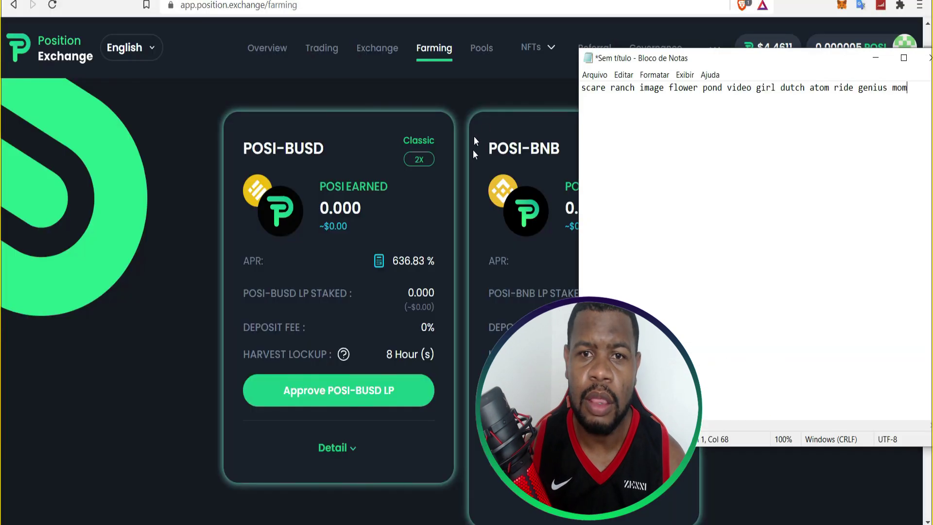
Minimise the note covering the Position Exchange Farming page and connect the site to the Metamask wallet.
{"action": "left_click", "coordinate": [874, 61]}
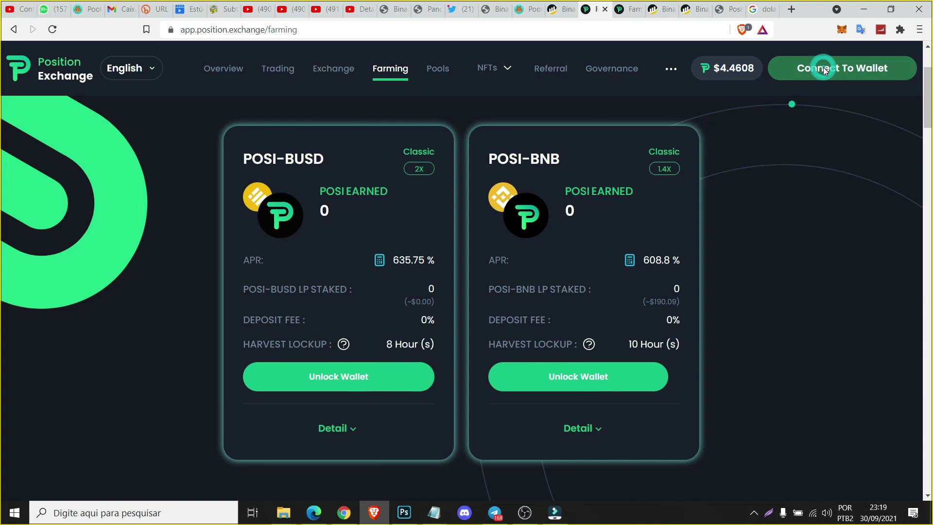
{"action": "left_click", "coordinate": [823, 70]}
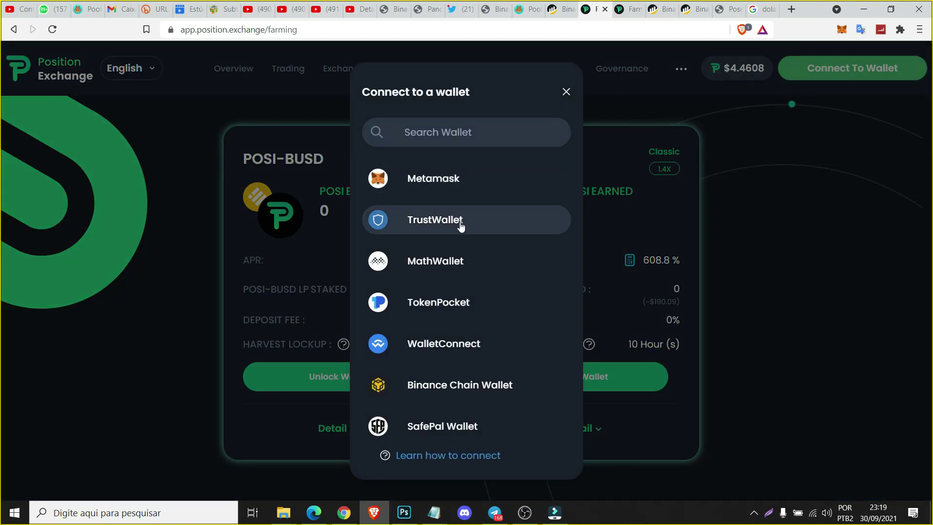
{"action": "left_click", "coordinate": [469, 183]}
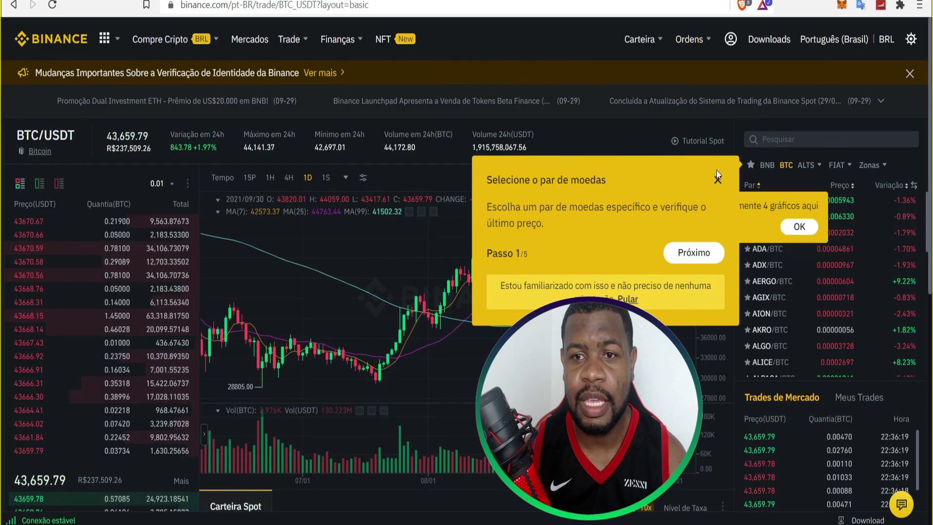
Dismiss the tutorial pop-ups on the trading page, search the pairs for bnb and open BNB/USDT.
{"action": "left_click", "coordinate": [719, 181]}
{"action": "left_click", "coordinate": [799, 227]}
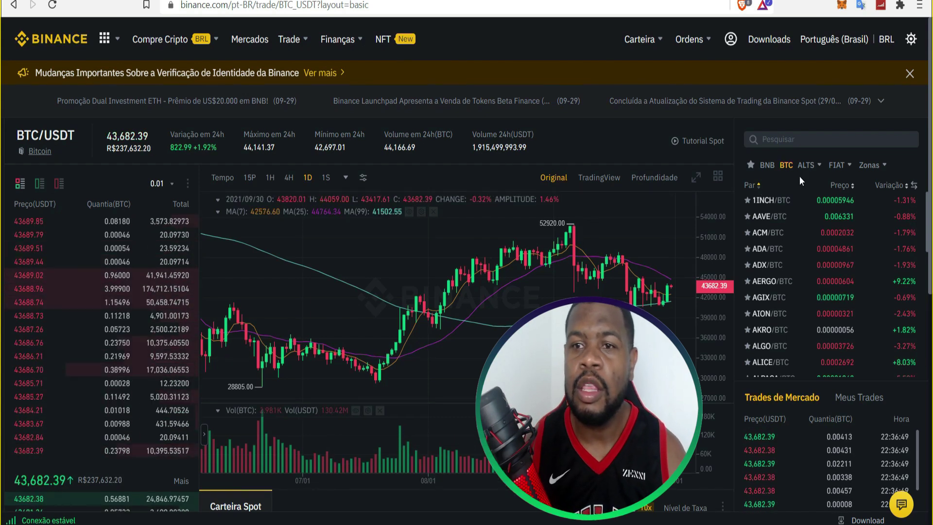
{"action": "left_click", "coordinate": [792, 140]}
{"action": "type", "text": "bnb"}
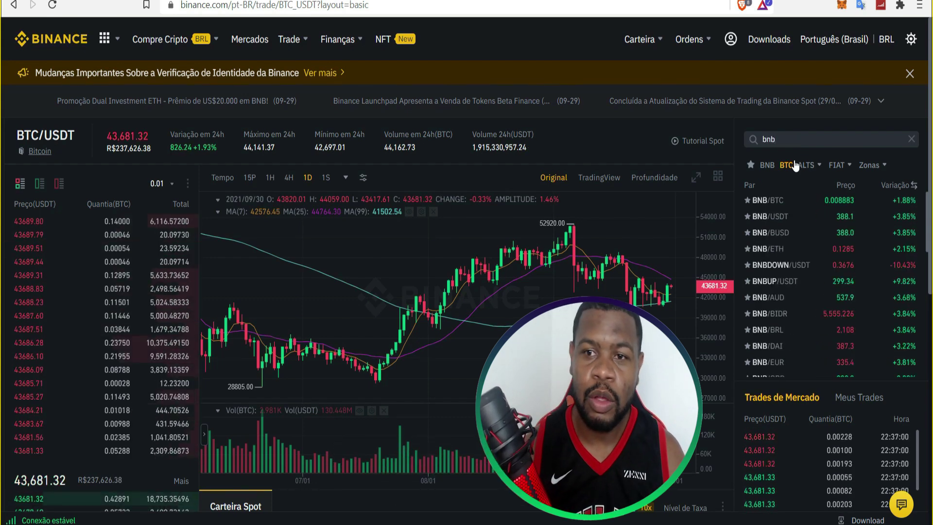
{"action": "left_click", "coordinate": [769, 224]}
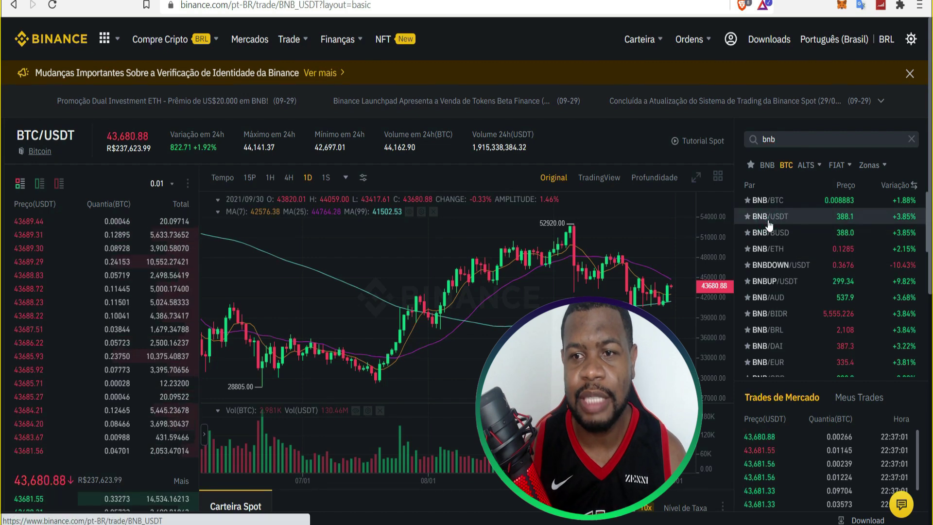
Set the amount of the BNB limit buy order to 0.117 BNB with the percentage slider.
{"action": "scroll", "coordinate": [664, 214], "scroll_direction": "down", "scroll_amount": 3}
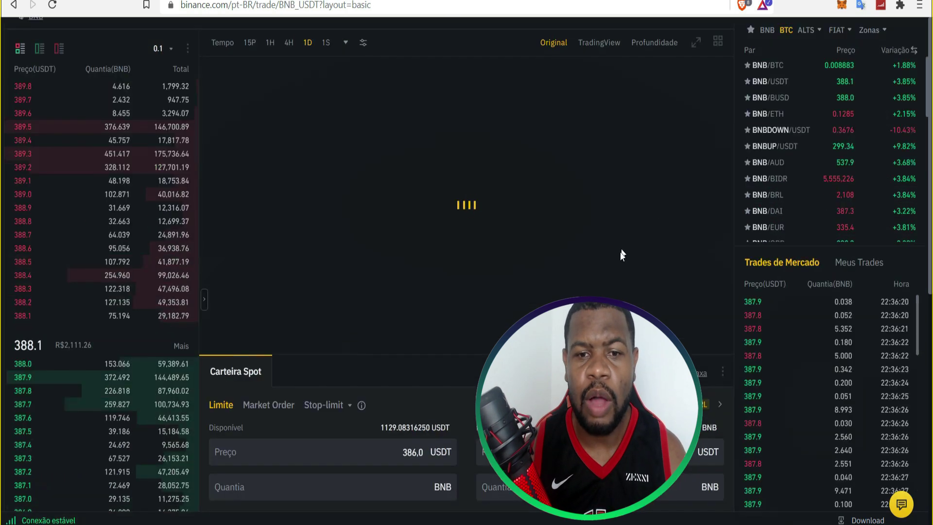
{"action": "scroll", "coordinate": [621, 253], "scroll_direction": "down", "scroll_amount": 5}
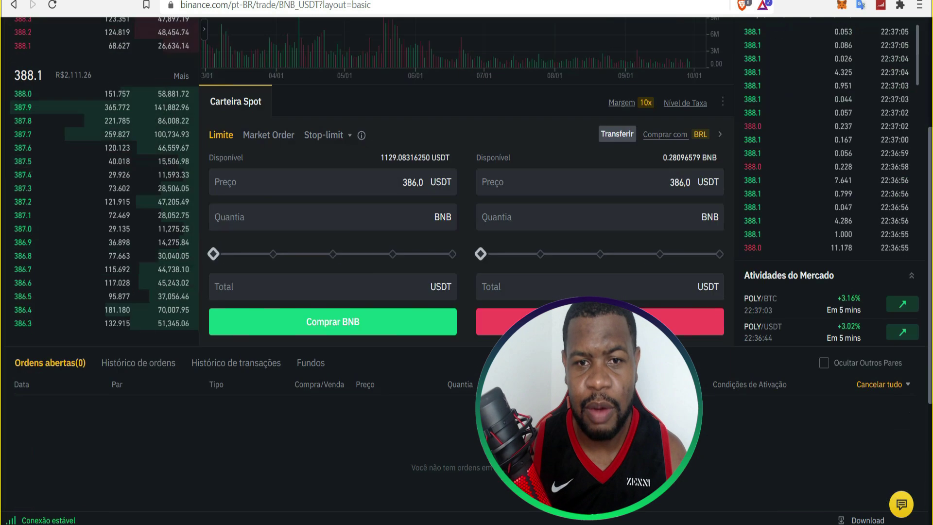
{"action": "left_click", "coordinate": [223, 253]}
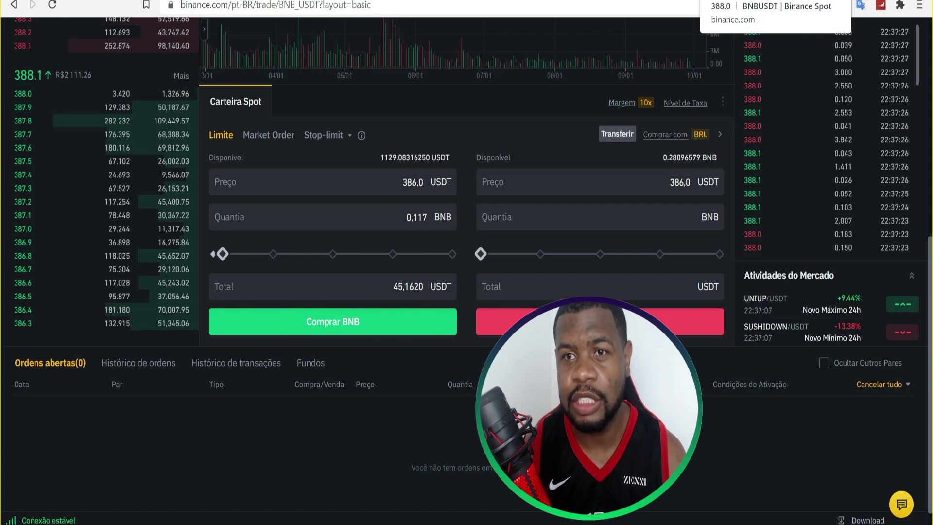
Load the Binance home page in a new browser tab and open the Fiat e Spot wallet.
{"action": "left_click", "coordinate": [733, 0]}
{"action": "key", "text": "ctrl+Tab"}
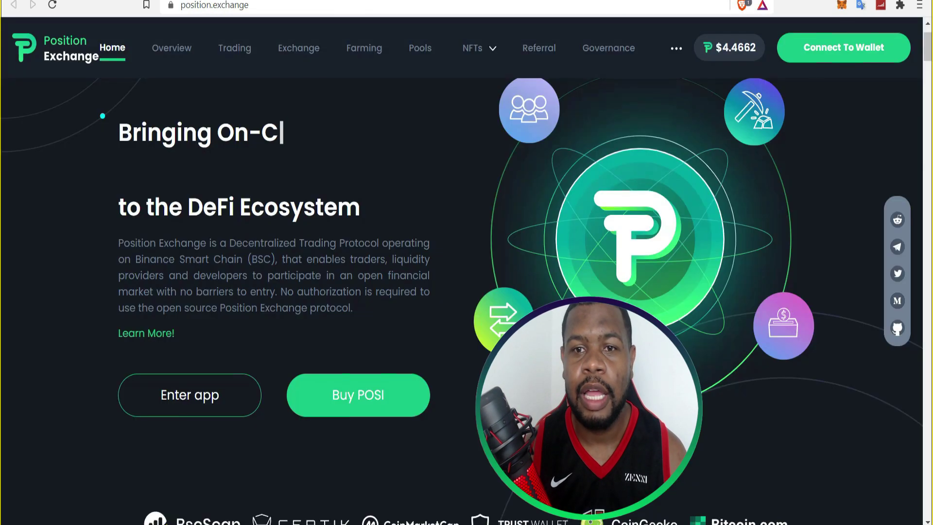
{"action": "left_click", "coordinate": [677, 2]}
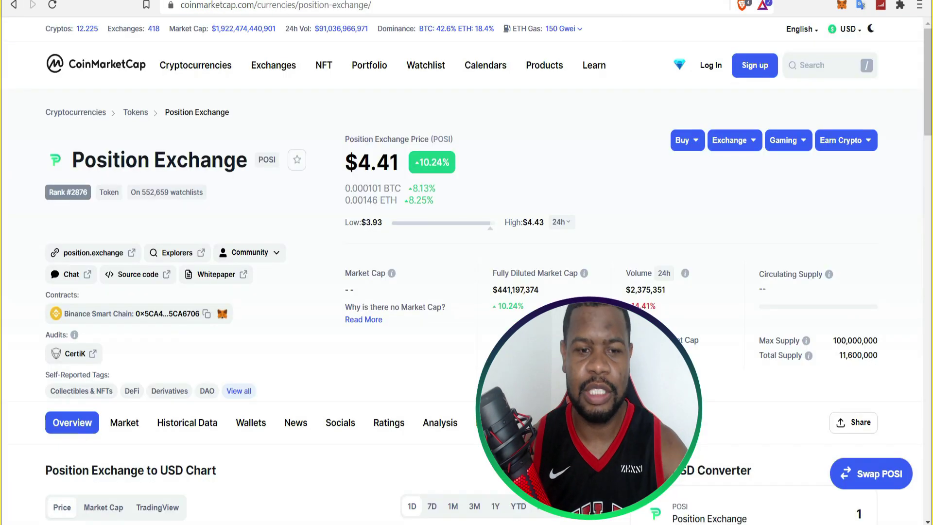
{"action": "key", "text": "ctrl+t"}
{"action": "type", "text": "bi"}
{"action": "left_click", "coordinate": [311, 123]}
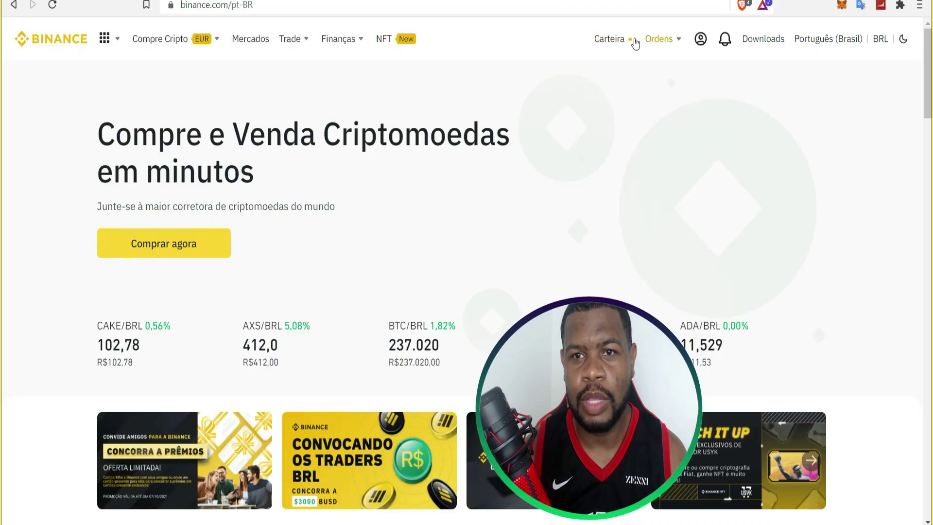
{"action": "mouse_move", "coordinate": [617, 47]}
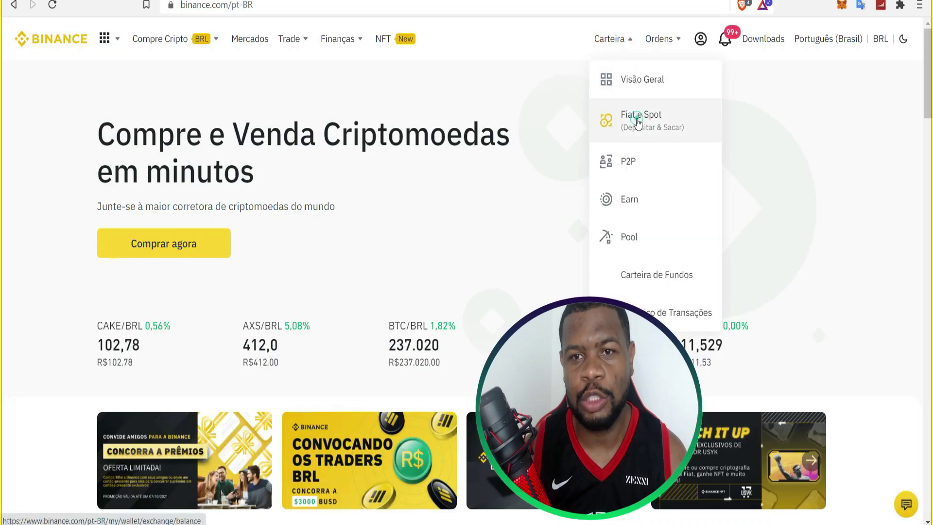
{"action": "left_click", "coordinate": [637, 120]}
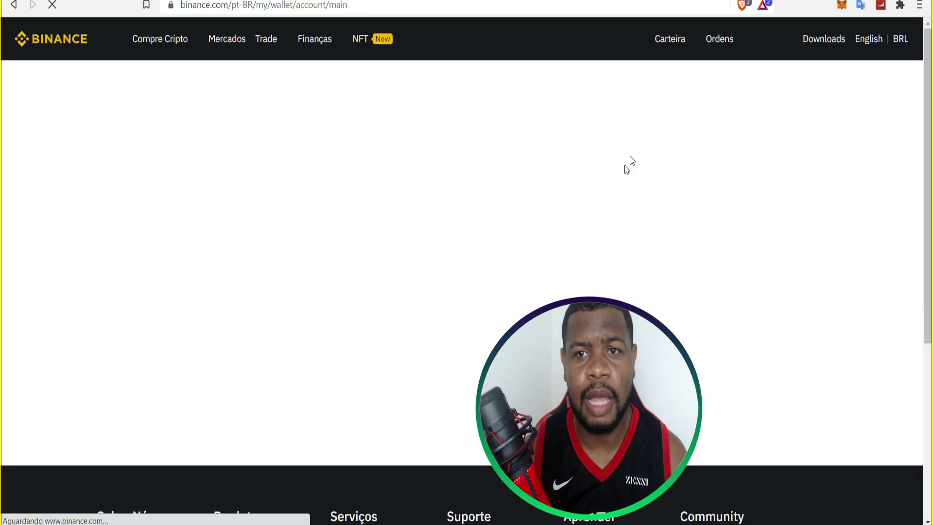
Search the spot wallet's coins for bnb and open the withdrawal form for BNB.
{"action": "scroll", "coordinate": [549, 182], "scroll_direction": "down", "scroll_amount": 4}
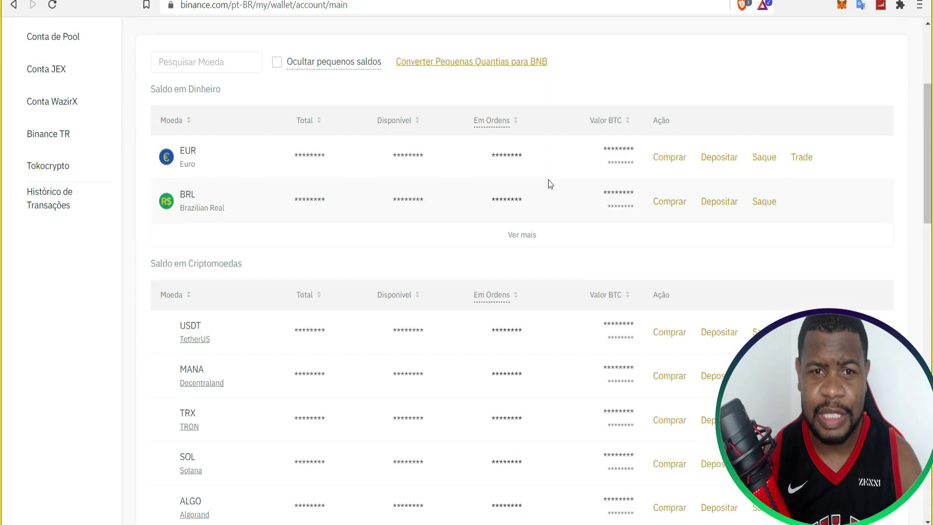
{"action": "scroll", "coordinate": [554, 182], "scroll_direction": "up", "scroll_amount": 3}
{"action": "scroll", "coordinate": [657, 160], "scroll_direction": "up", "scroll_amount": 2}
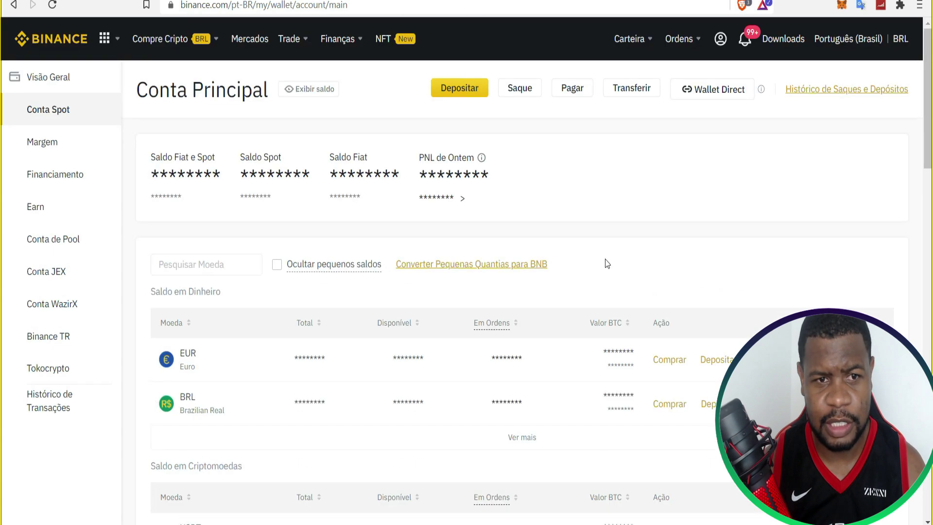
{"action": "left_click", "coordinate": [215, 259]}
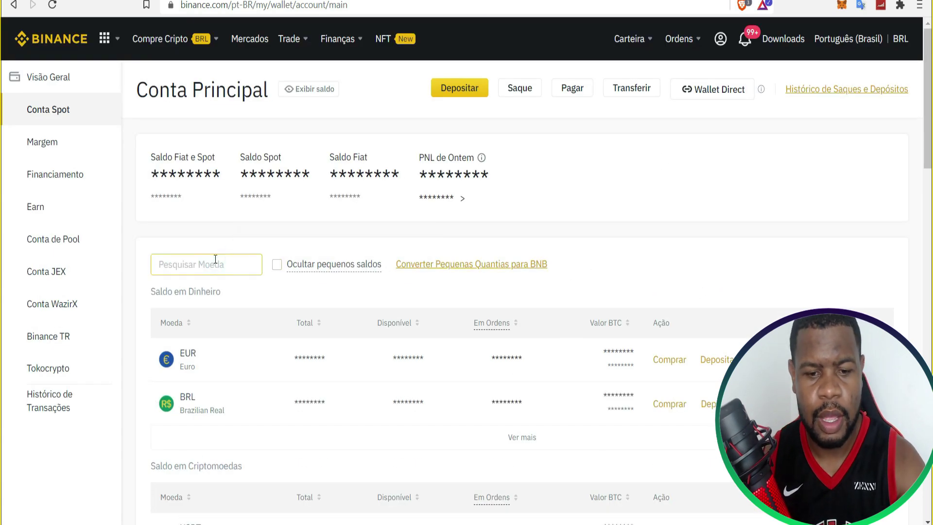
{"action": "type", "text": "bnb"}
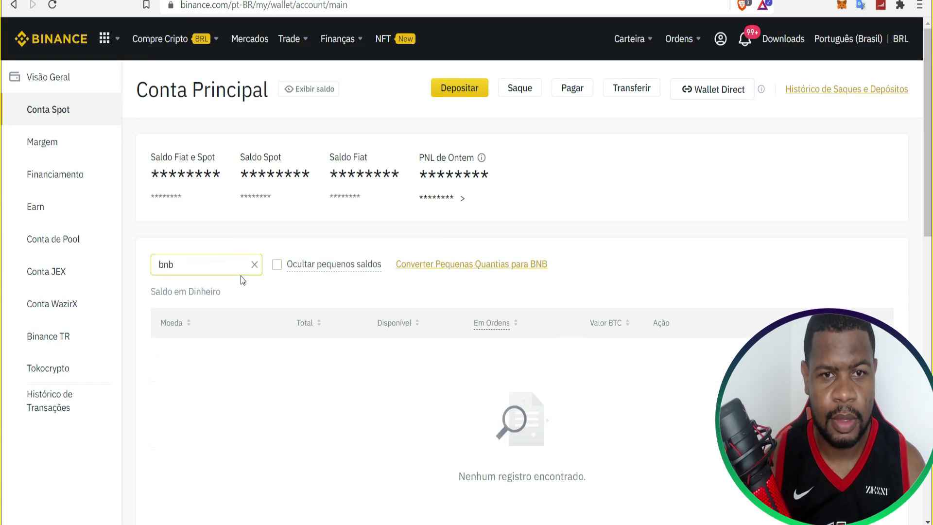
{"action": "scroll", "coordinate": [385, 292], "scroll_direction": "down", "scroll_amount": 4}
{"action": "scroll", "coordinate": [352, 281], "scroll_direction": "down", "scroll_amount": 1}
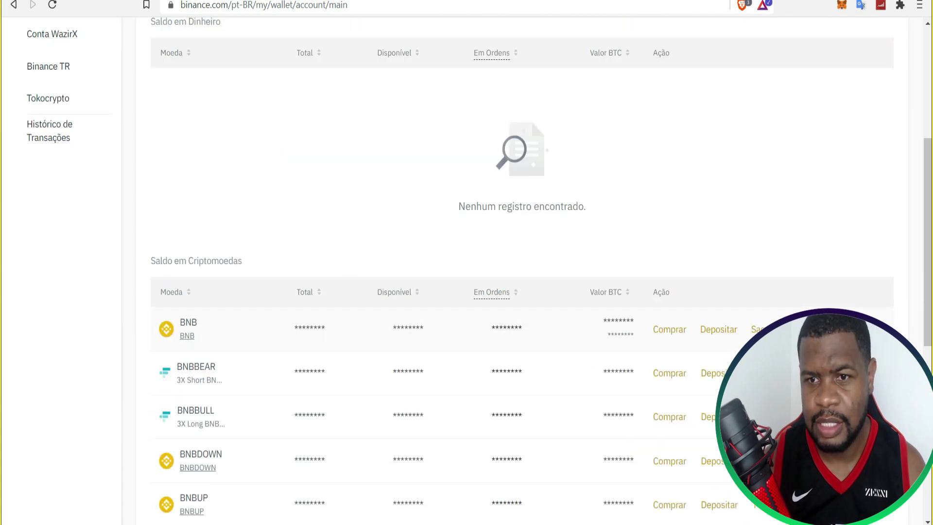
{"action": "left_click", "coordinate": [759, 329]}
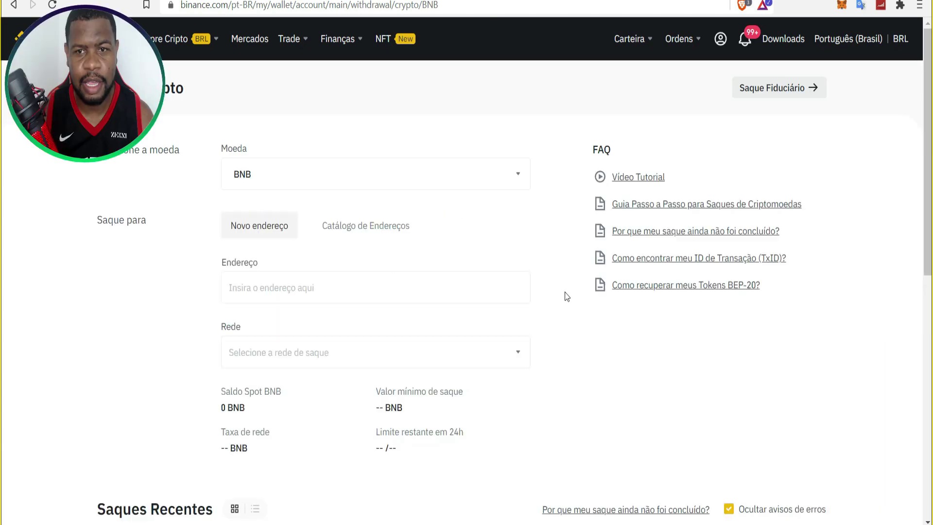
Copy the Account 2 address from MetaMask and paste it as the BNB withdrawal address, using the BSC (BEP20) network.
{"action": "scroll", "coordinate": [554, 284], "scroll_direction": "down", "scroll_amount": 4}
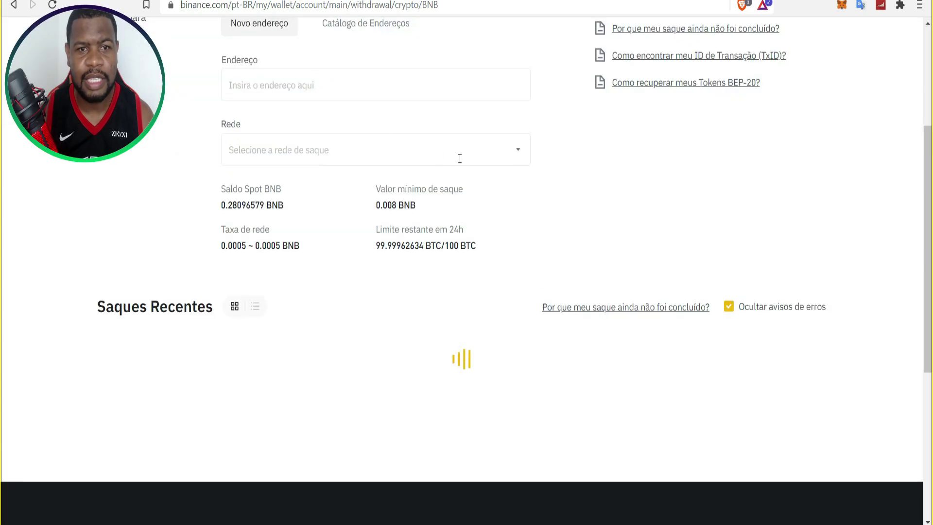
{"action": "scroll", "coordinate": [522, 180], "scroll_direction": "up", "scroll_amount": 4}
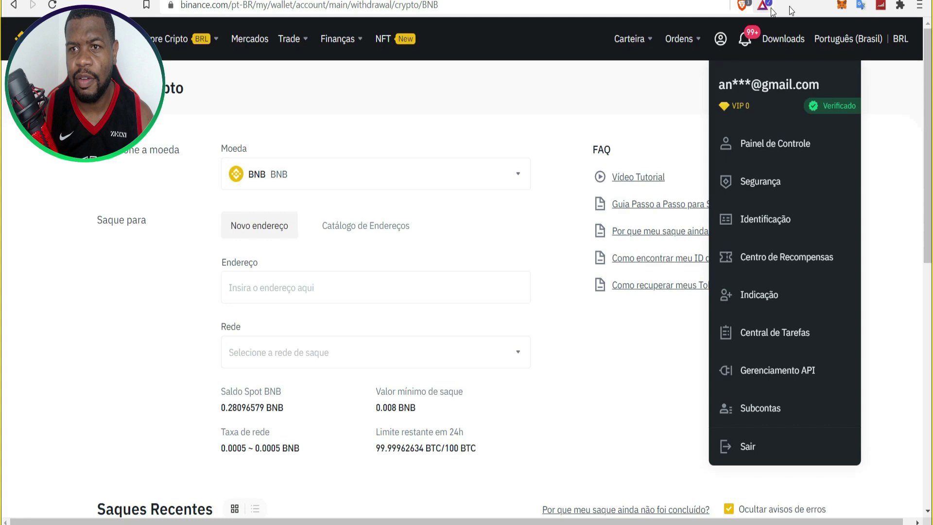
{"action": "left_click", "coordinate": [843, 7]}
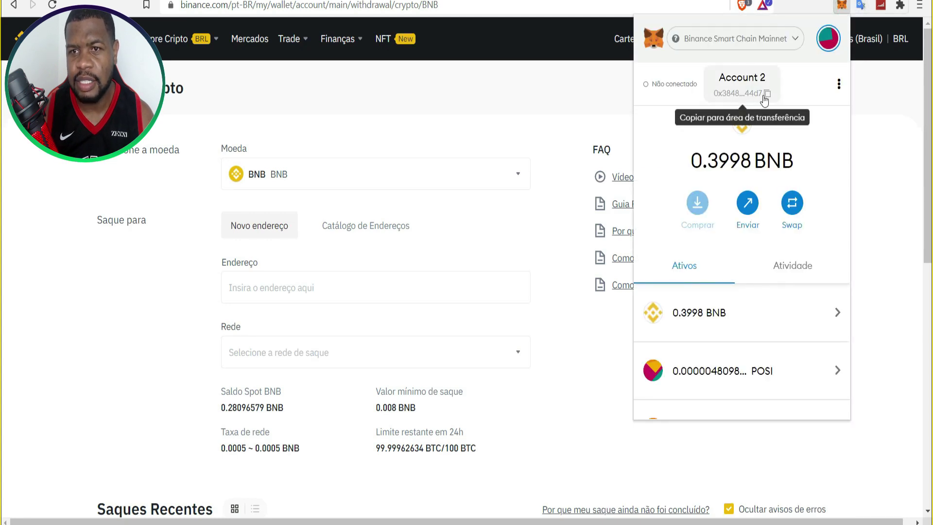
{"action": "left_click", "coordinate": [768, 95]}
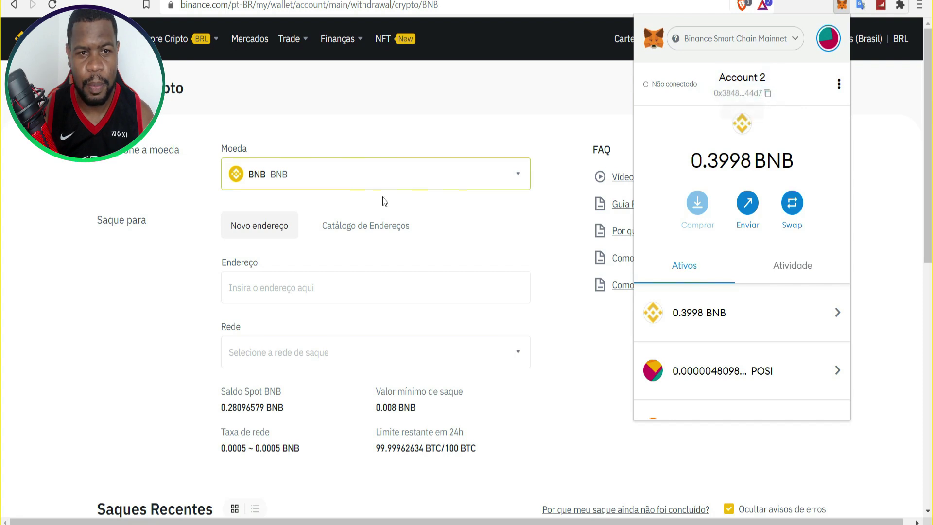
{"action": "left_click", "coordinate": [306, 287]}
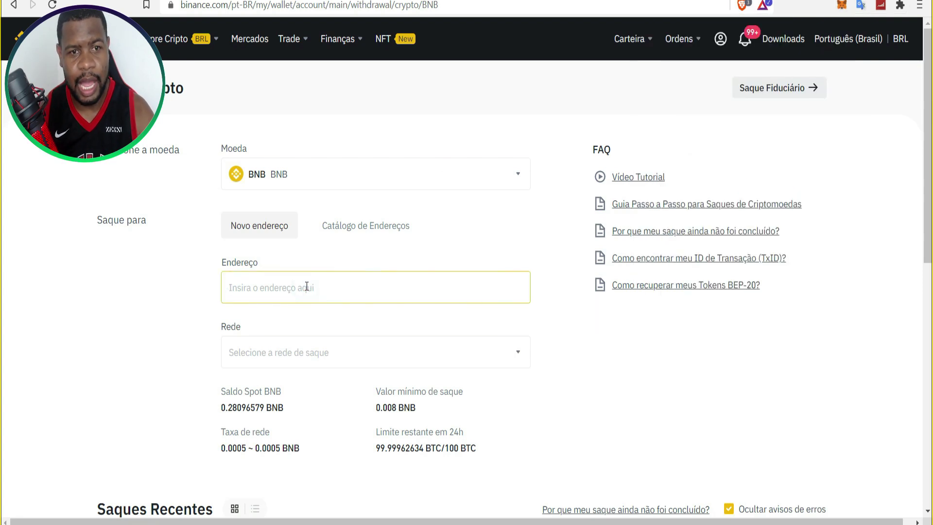
{"action": "key", "text": "ctrl+v"}
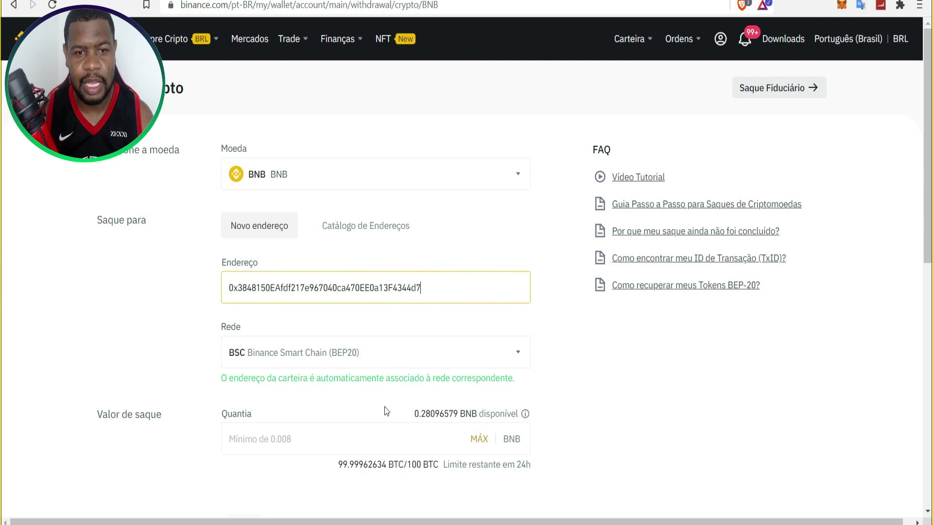
Set the withdrawal amount to the maximum, 0.28096579 BNB, and check the BNB balance of Account 2 in MetaMask.
{"action": "left_click", "coordinate": [368, 443]}
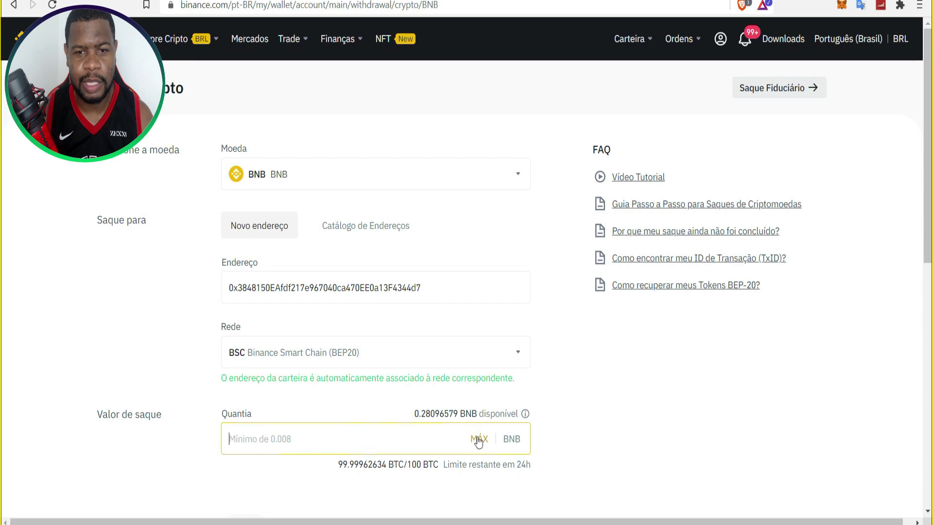
{"action": "key", "text": "ctrl+v"}
{"action": "scroll", "coordinate": [469, 361], "scroll_direction": "down", "scroll_amount": 3}
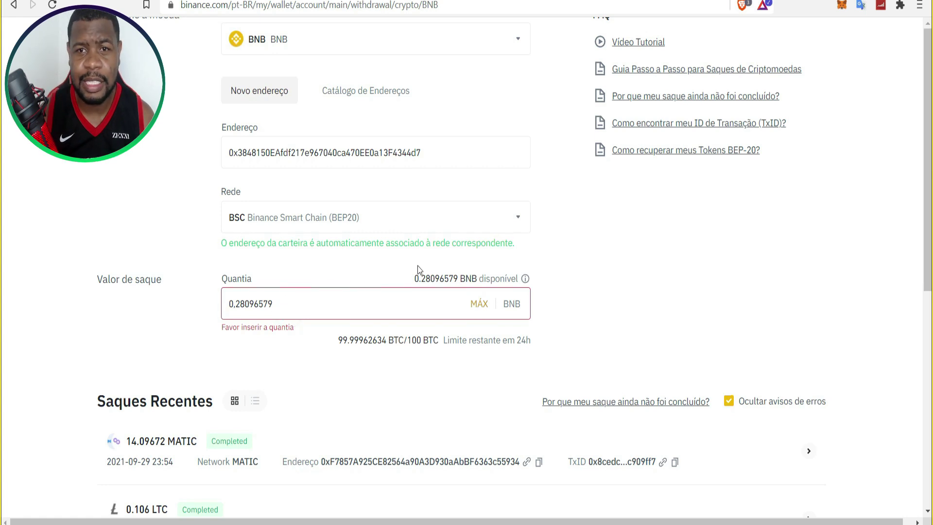
{"action": "scroll", "coordinate": [533, 255], "scroll_direction": "down", "scroll_amount": 3}
{"action": "scroll", "coordinate": [516, 252], "scroll_direction": "up", "scroll_amount": 6}
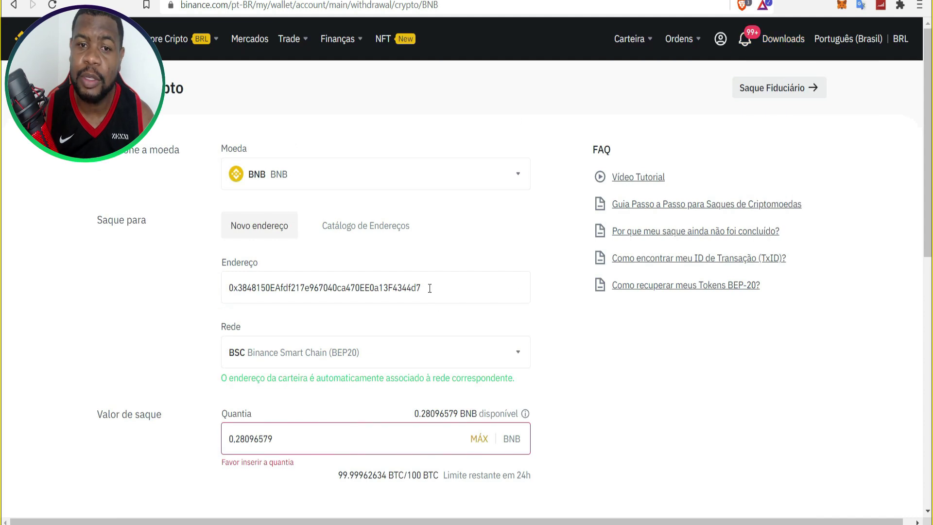
{"action": "left_click", "coordinate": [842, 6]}
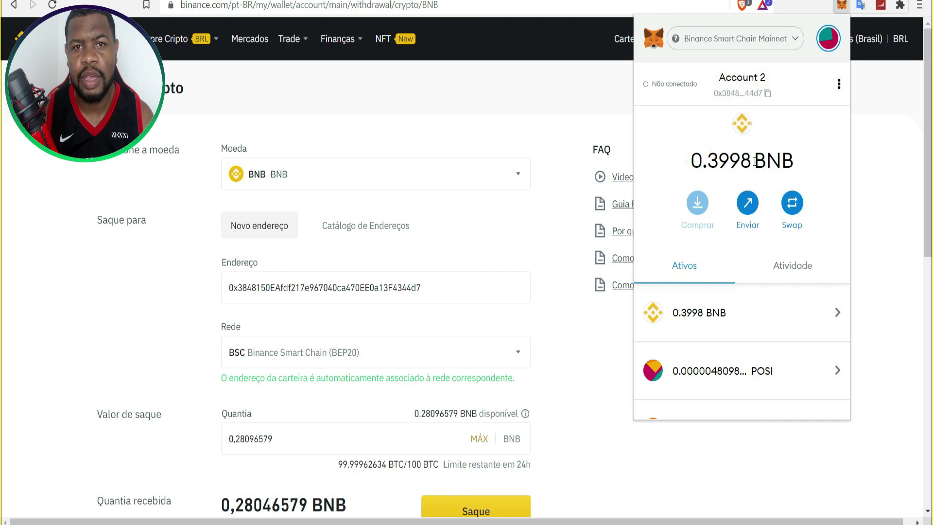
{"action": "left_click", "coordinate": [534, 103]}
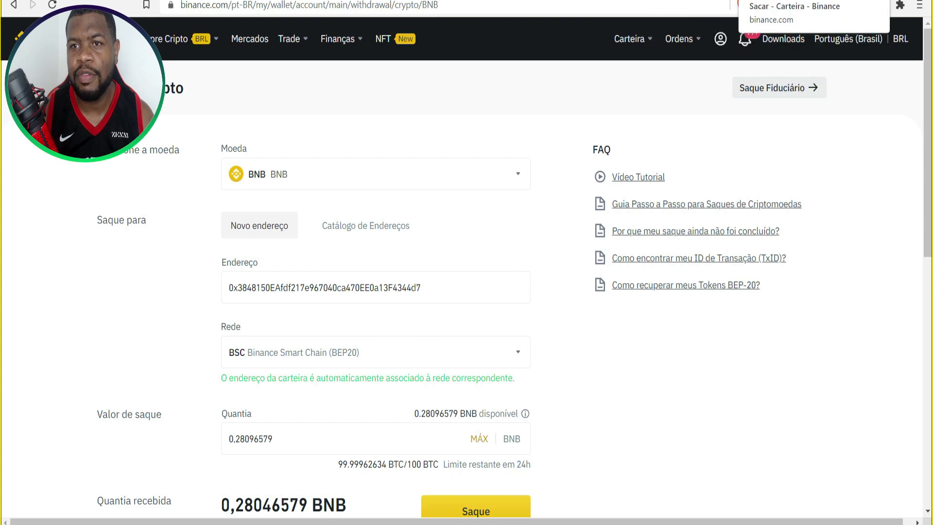
Switch back to the Position Exchange home page and reload it.
{"action": "left_click", "coordinate": [705, 0]}
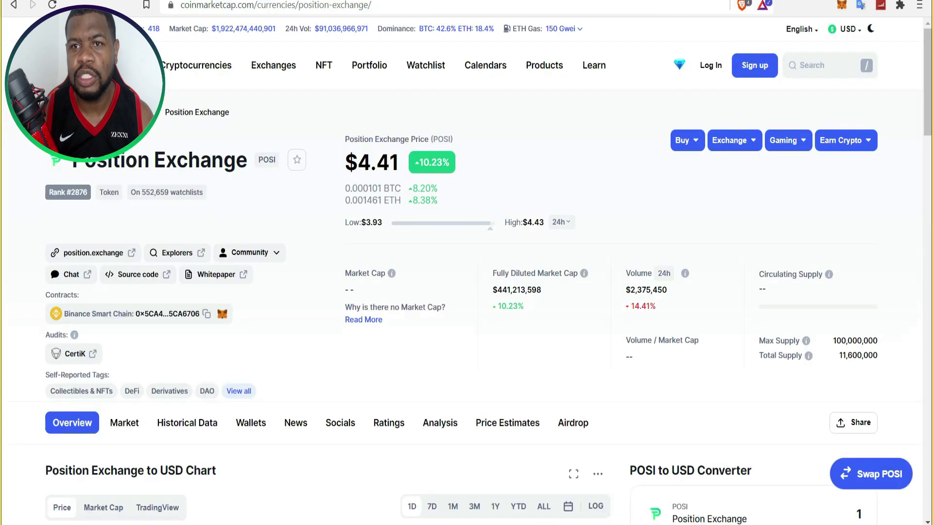
{"action": "left_click", "coordinate": [712, 0]}
{"action": "scroll", "coordinate": [413, 223], "scroll_direction": "down", "scroll_amount": 3}
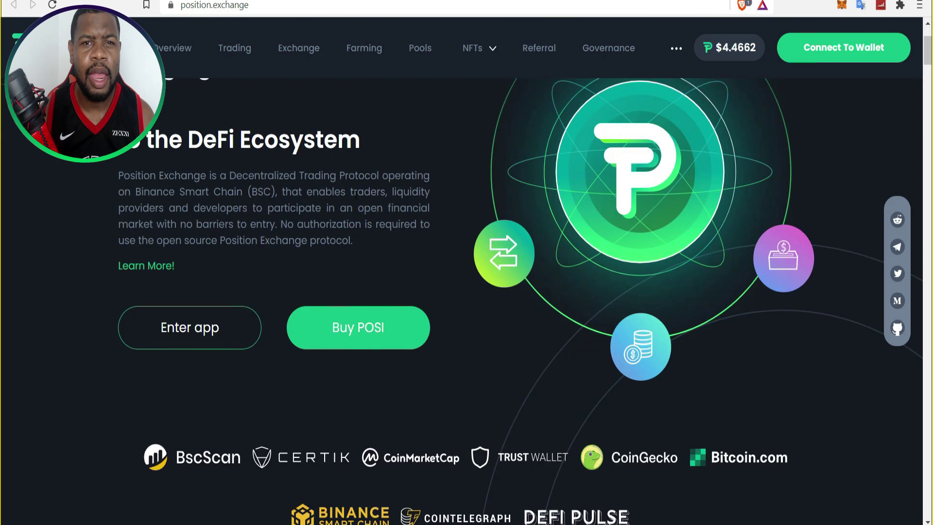
{"action": "scroll", "coordinate": [360, 95], "scroll_direction": "up", "scroll_amount": 4}
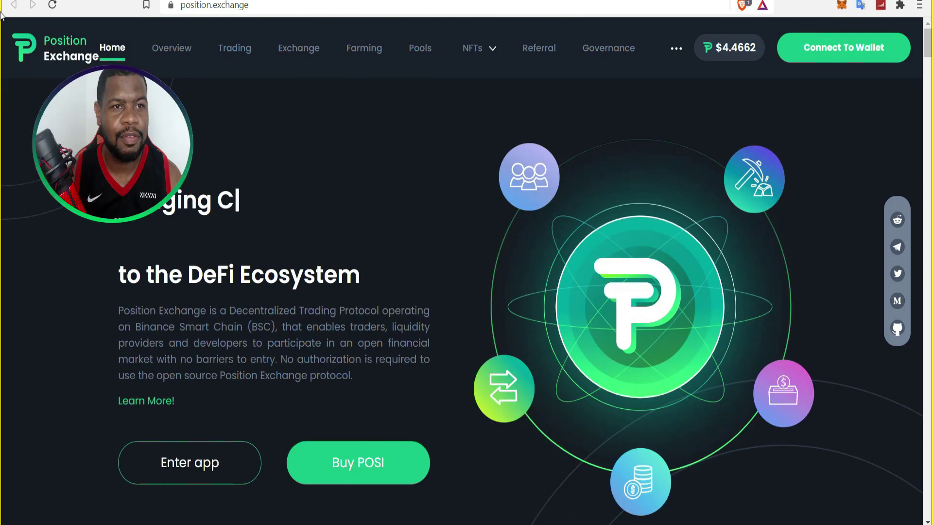
{"action": "left_click", "coordinate": [52, 8]}
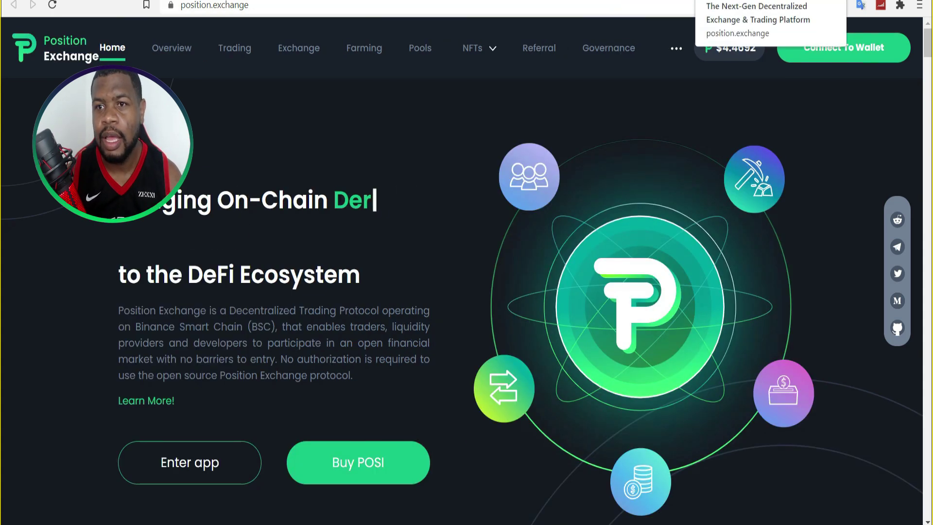
Connect Position Exchange to MetaMask's Account 2, approving the site's access to the account address.
{"action": "left_click", "coordinate": [805, 49]}
{"action": "left_click", "coordinate": [470, 166]}
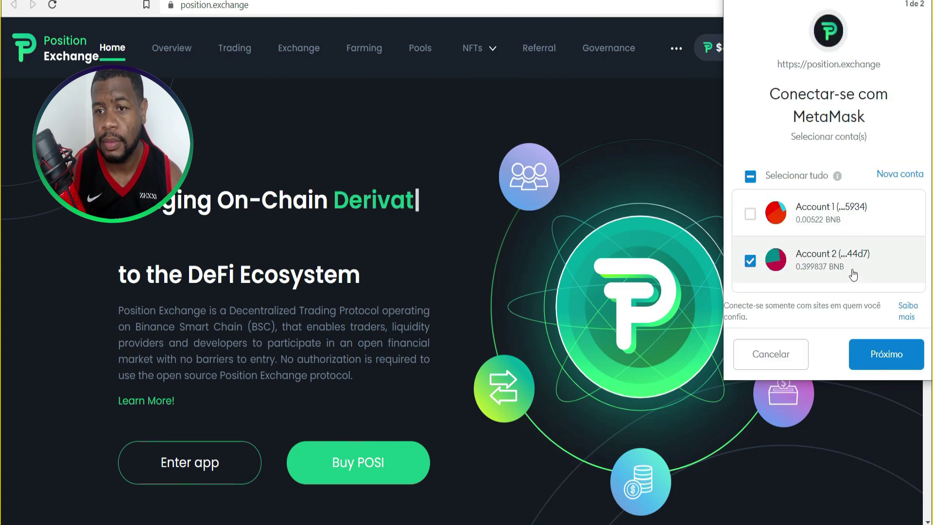
{"action": "left_click", "coordinate": [873, 348]}
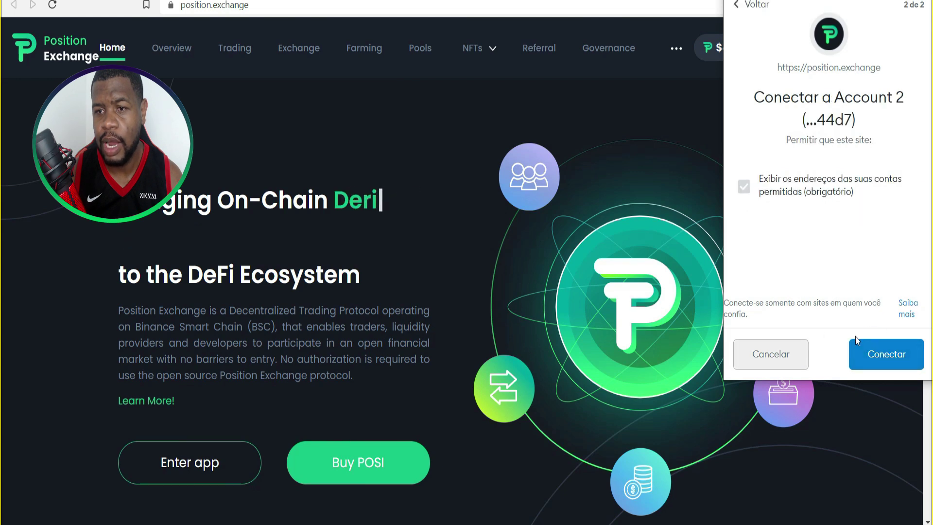
{"action": "left_click", "coordinate": [870, 353]}
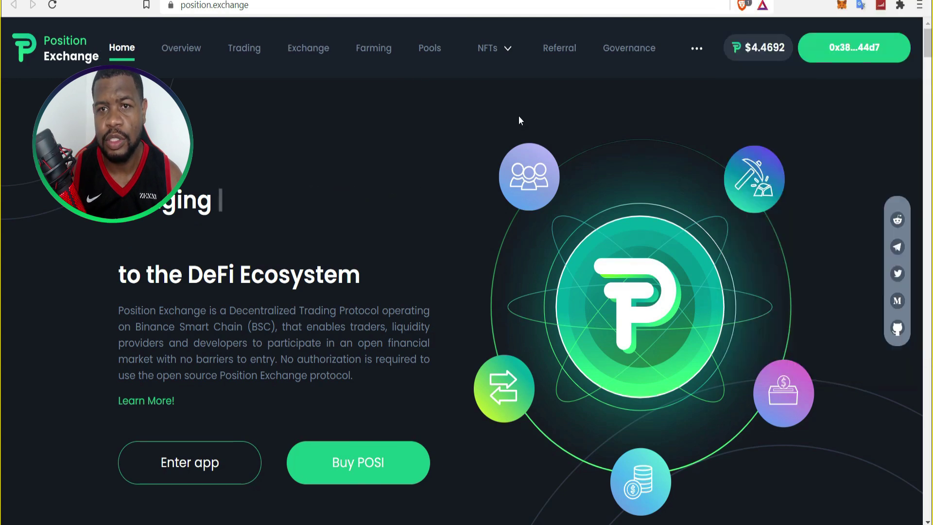
Open the Farming page and review the POSI earned and LP staked figures of the POSI-BNB farm.
{"action": "left_click", "coordinate": [378, 54]}
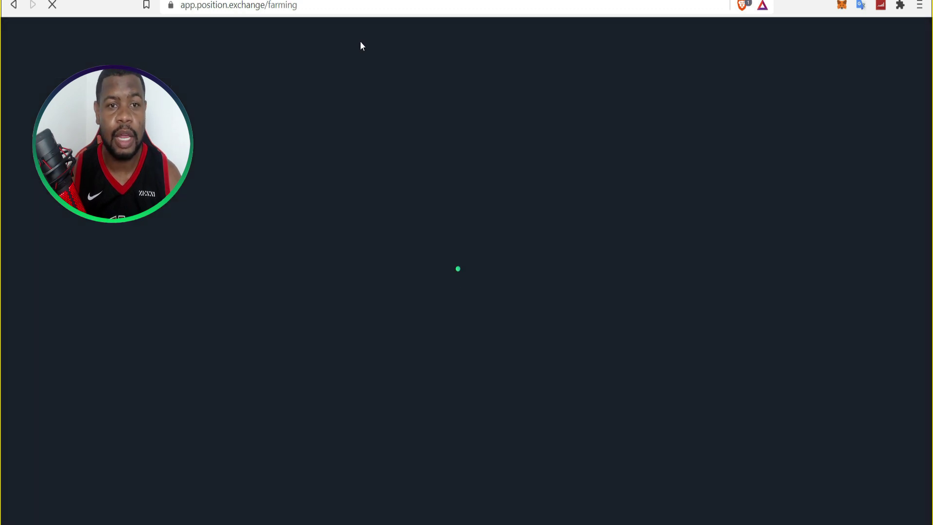
{"action": "scroll", "coordinate": [486, 146], "scroll_direction": "down", "scroll_amount": 1}
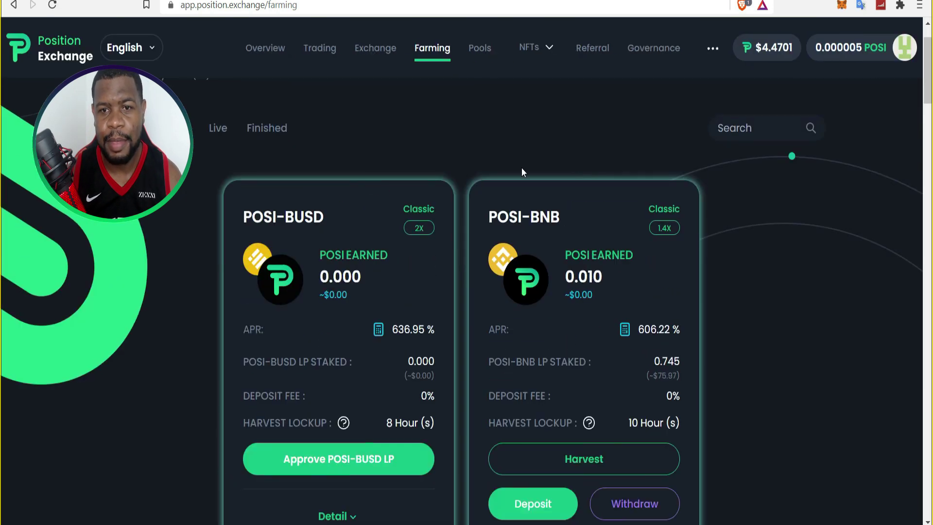
{"action": "scroll", "coordinate": [521, 170], "scroll_direction": "down", "scroll_amount": 1}
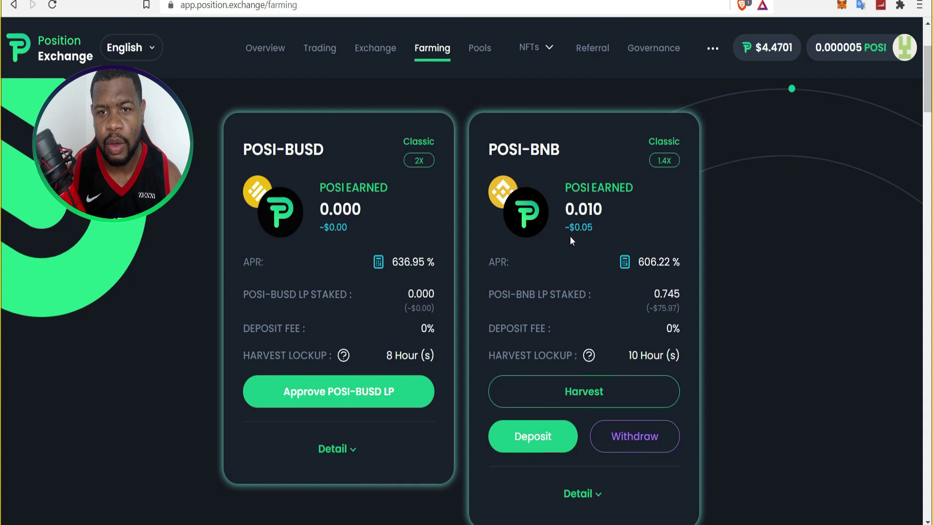
{"action": "left_click_drag", "start_coordinate": [575, 233], "coordinate": [605, 232]}
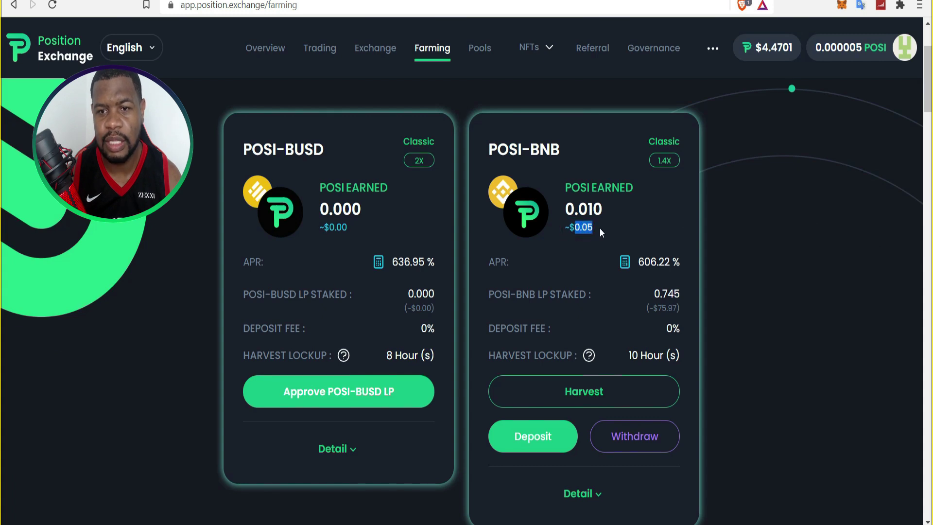
{"action": "left_click_drag", "start_coordinate": [646, 308], "coordinate": [688, 309]}
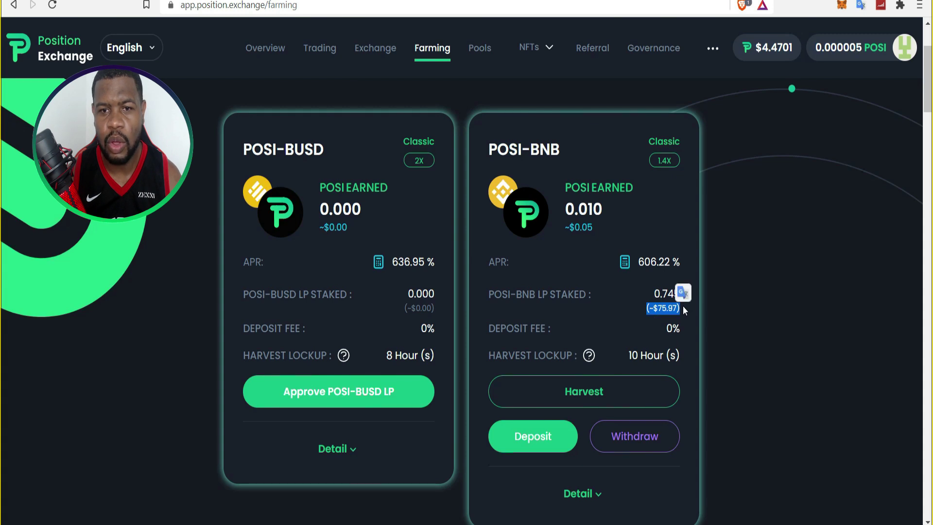
{"action": "left_click_drag", "start_coordinate": [507, 295], "coordinate": [680, 297]}
Expand the details of the POSI-BNB farm and review its total, TVL and LP links.
{"action": "scroll", "coordinate": [553, 323], "scroll_direction": "down", "scroll_amount": 3}
{"action": "left_click", "coordinate": [567, 353]}
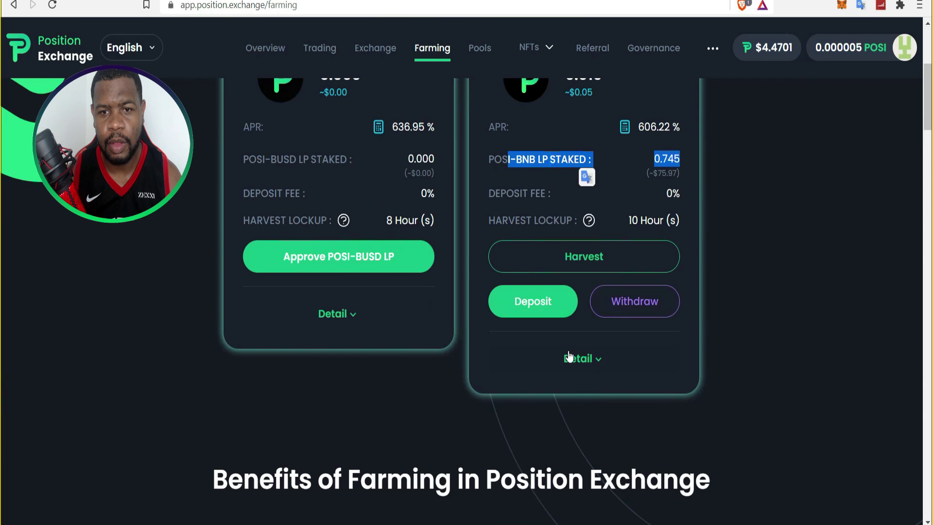
{"action": "scroll", "coordinate": [564, 411], "scroll_direction": "down", "scroll_amount": 2}
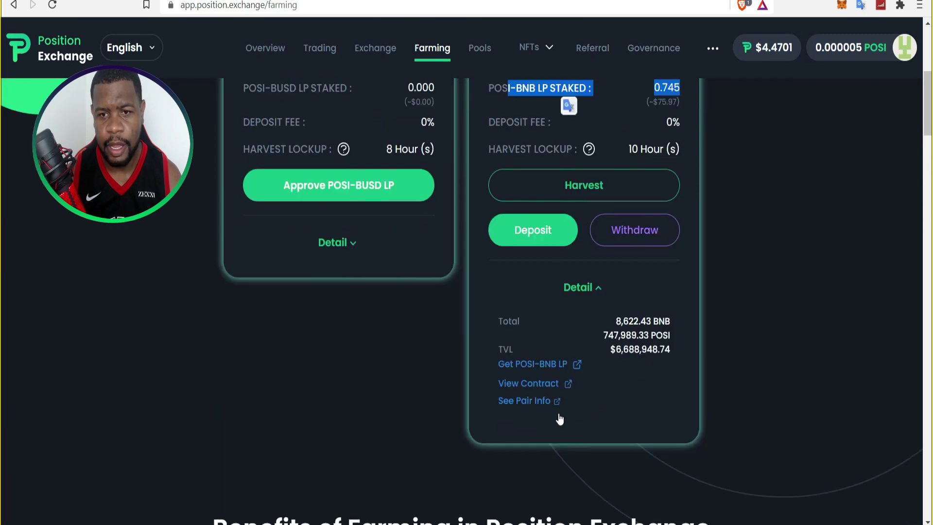
{"action": "scroll", "coordinate": [654, 356], "scroll_direction": "up", "scroll_amount": 5}
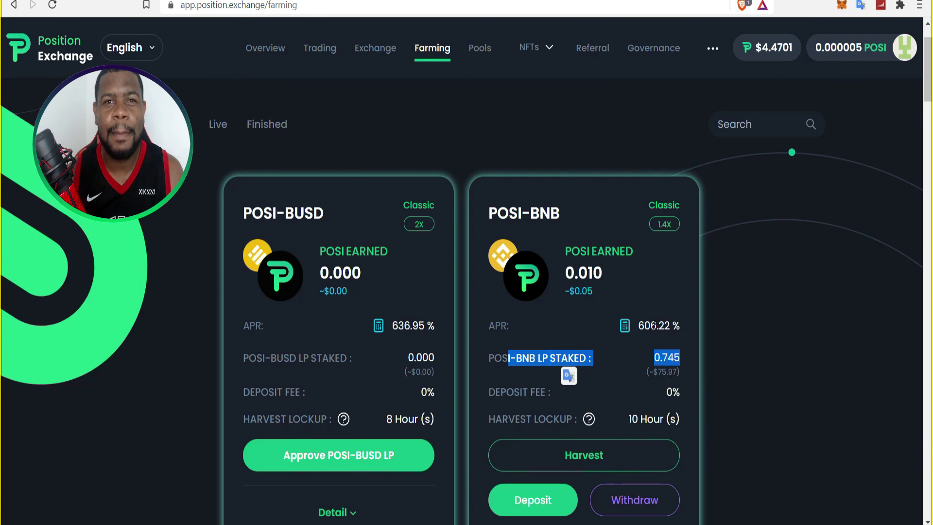
Open the connected wallet's POSI summary and check its total, locked and harvestable balances.
{"action": "scroll", "coordinate": [651, 326], "scroll_direction": "down", "scroll_amount": 2}
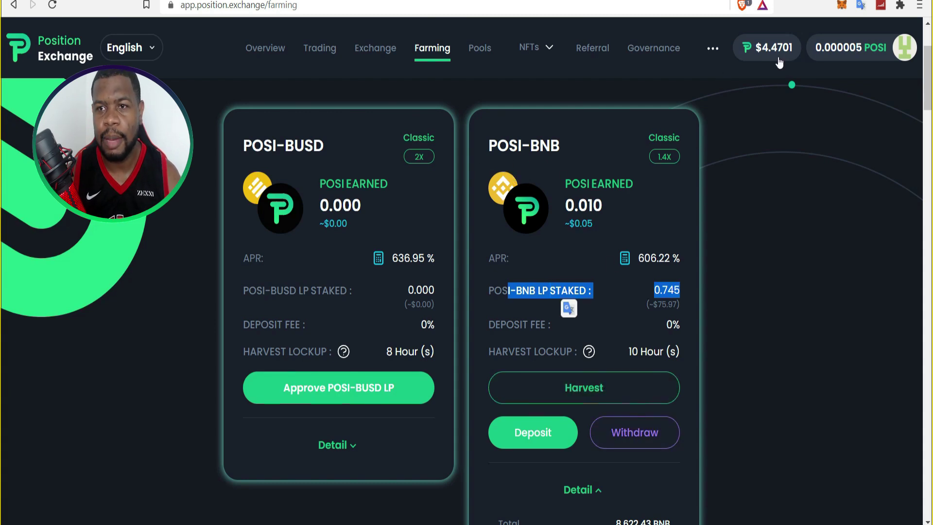
{"action": "left_click", "coordinate": [851, 48]}
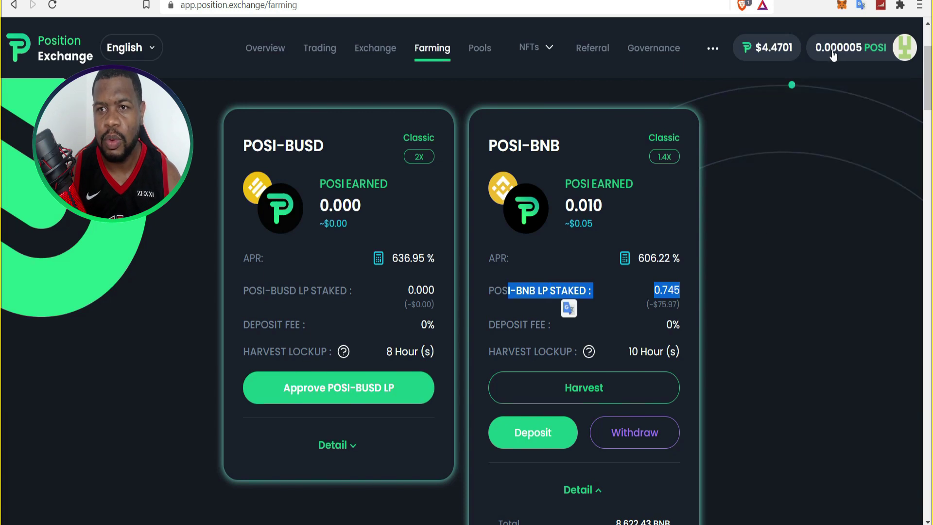
{"action": "mouse_move", "coordinate": [834, 56]}
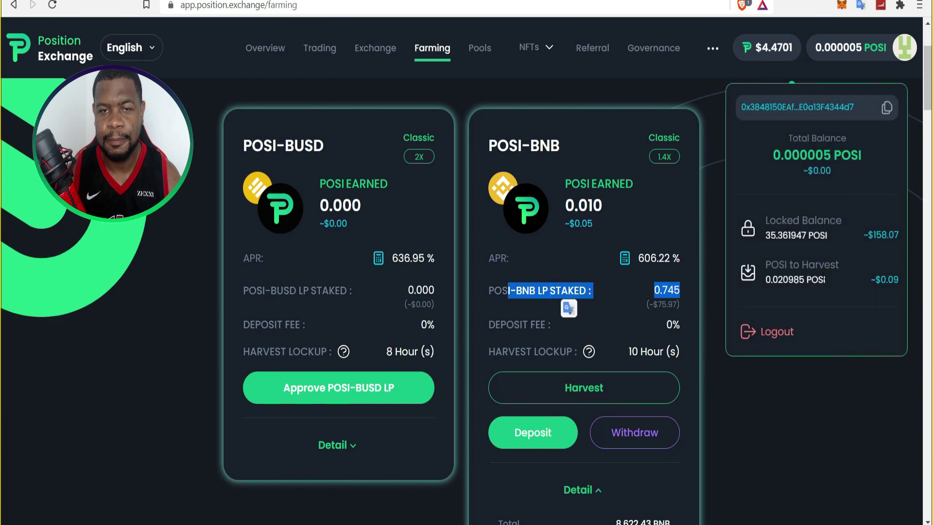
Open the Pools page and review the POSI Pool's staked value and the wallet's POSI to harvest.
{"action": "left_click", "coordinate": [479, 48]}
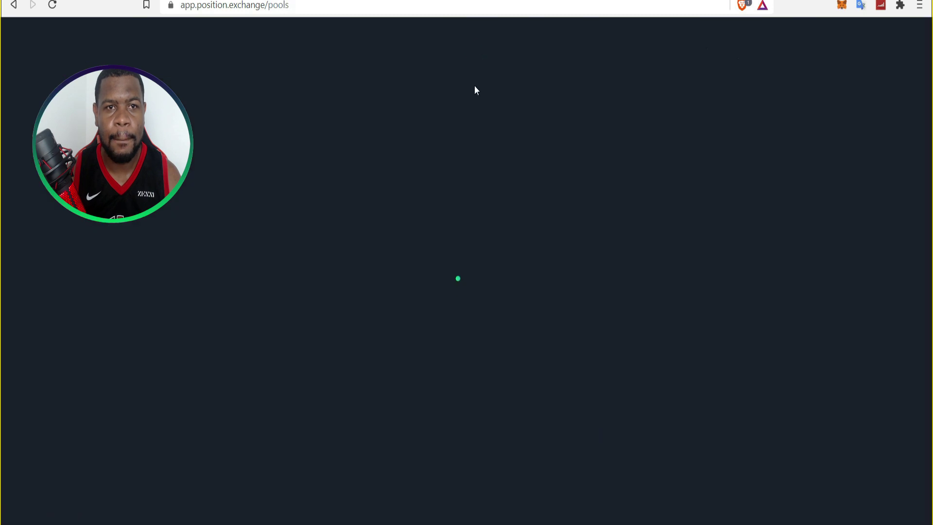
{"action": "scroll", "coordinate": [473, 209], "scroll_direction": "down", "scroll_amount": 2}
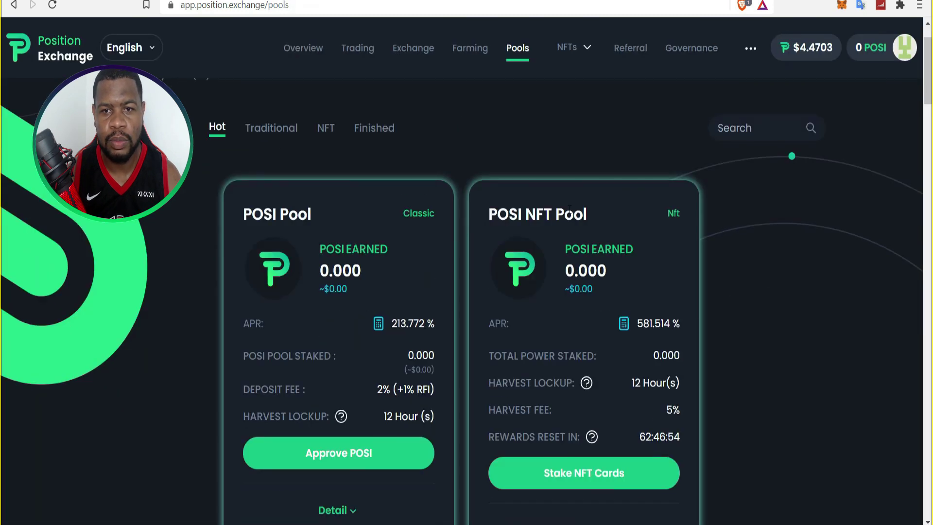
{"action": "scroll", "coordinate": [381, 219], "scroll_direction": "down", "scroll_amount": 1}
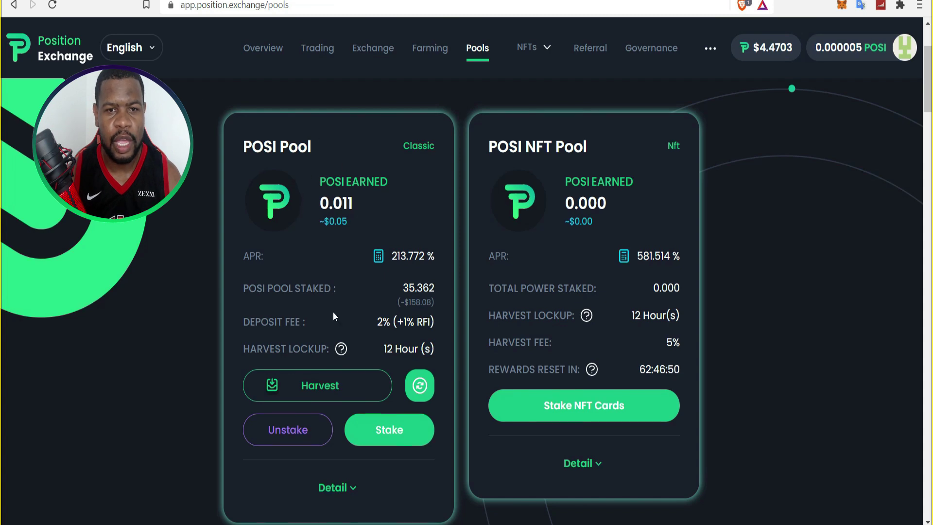
{"action": "left_click_drag", "start_coordinate": [404, 307], "coordinate": [428, 307]}
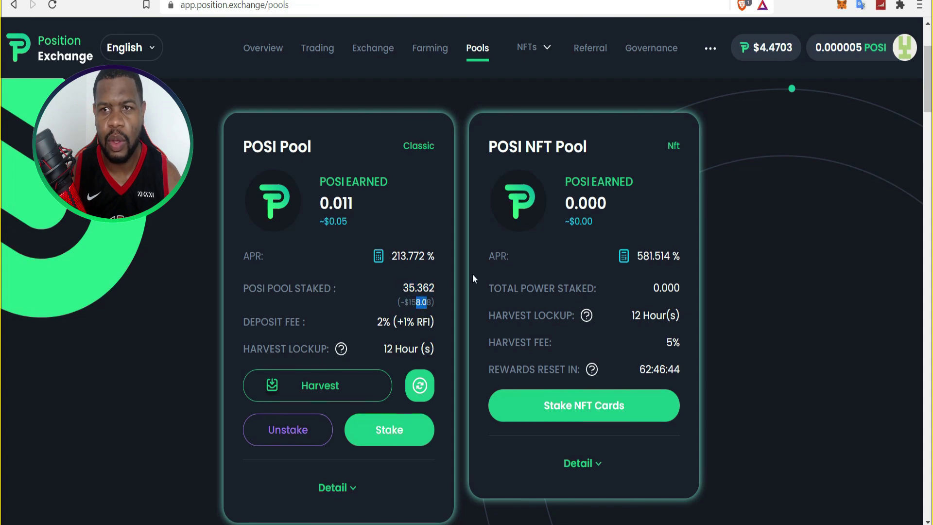
{"action": "left_click", "coordinate": [871, 51]}
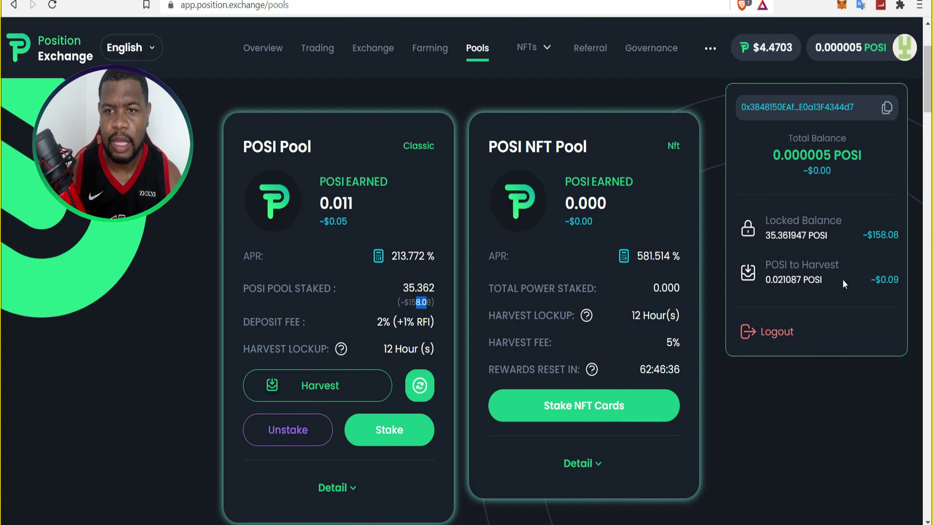
{"action": "left_click_drag", "start_coordinate": [871, 279], "coordinate": [900, 280]}
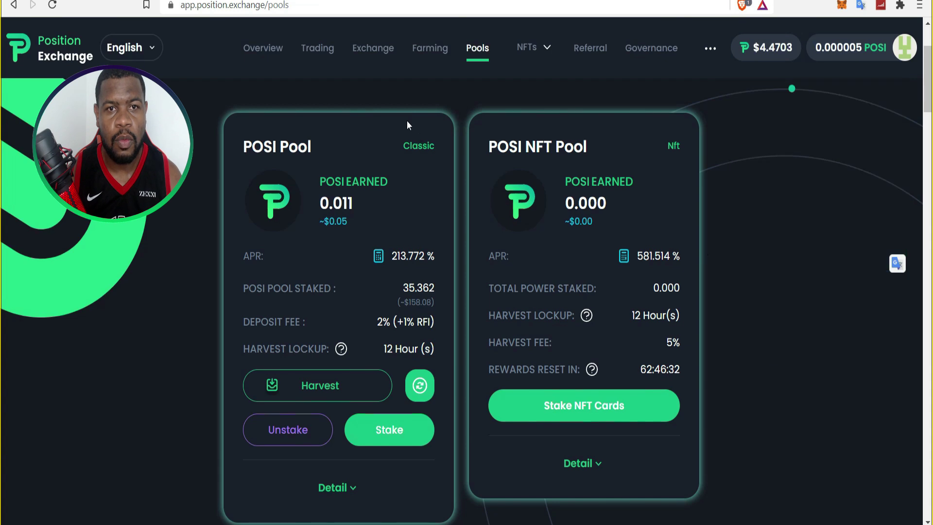
Open the Exchange page and look over the form for swapping BNB to POSI.
{"action": "left_click", "coordinate": [373, 50]}
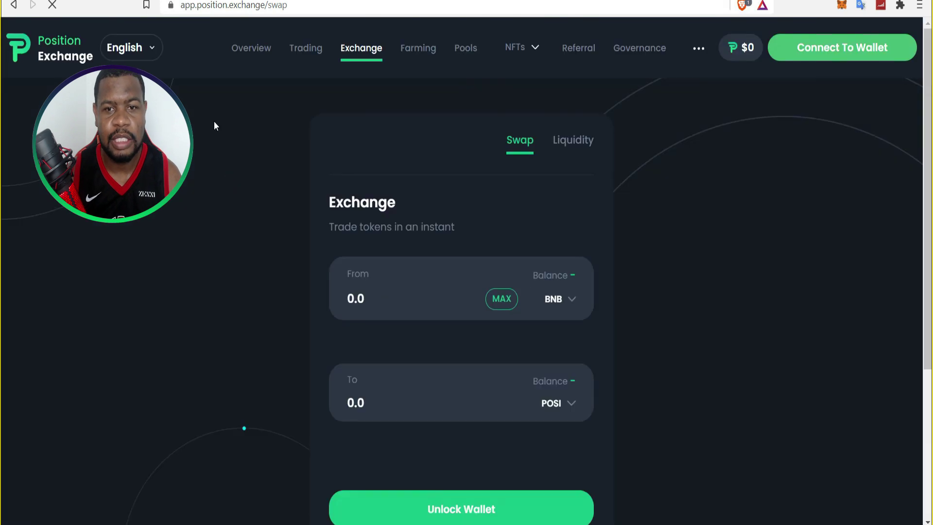
{"action": "left_click", "coordinate": [386, 297]}
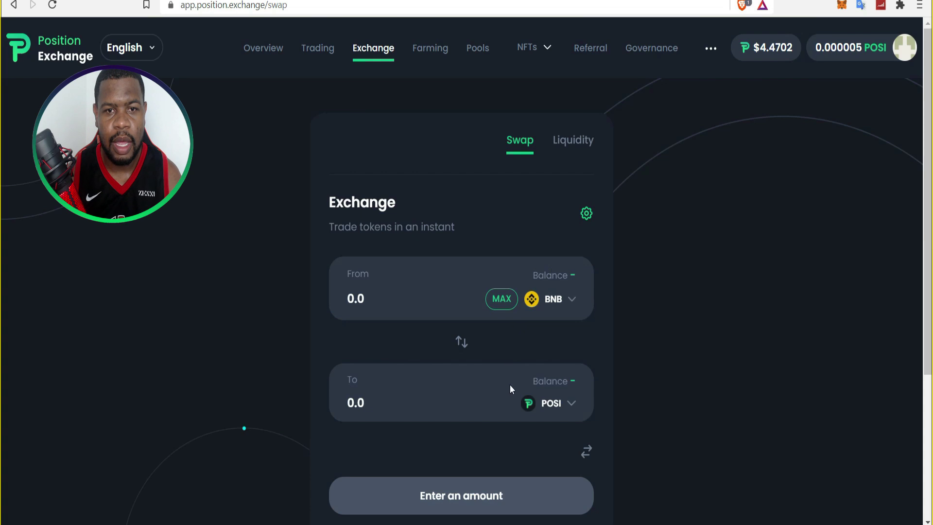
{"action": "scroll", "coordinate": [439, 258], "scroll_direction": "down", "scroll_amount": 3}
{"action": "scroll", "coordinate": [441, 257], "scroll_direction": "up", "scroll_amount": 1}
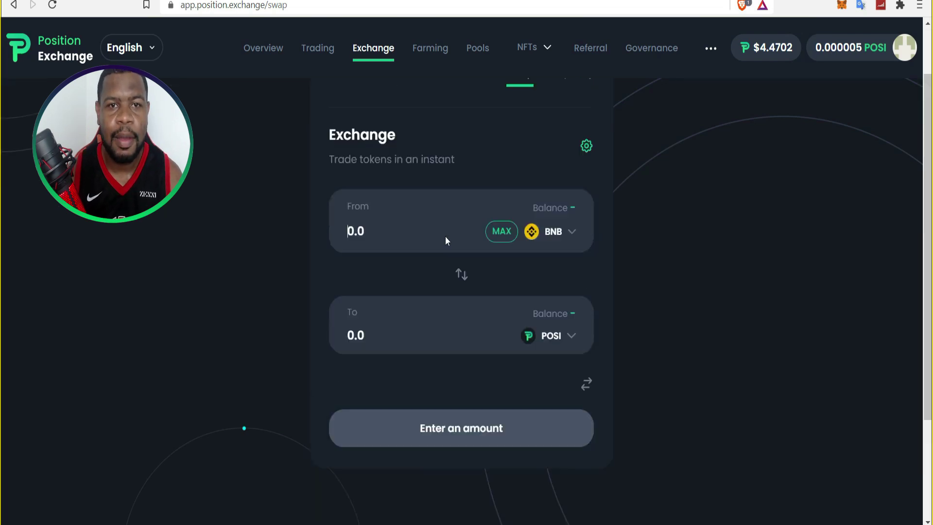
{"action": "scroll", "coordinate": [438, 218], "scroll_direction": "up", "scroll_amount": 1}
Return to the Farming page and examine the APR of the POSI-BNB farm.
{"action": "left_click", "coordinate": [429, 54]}
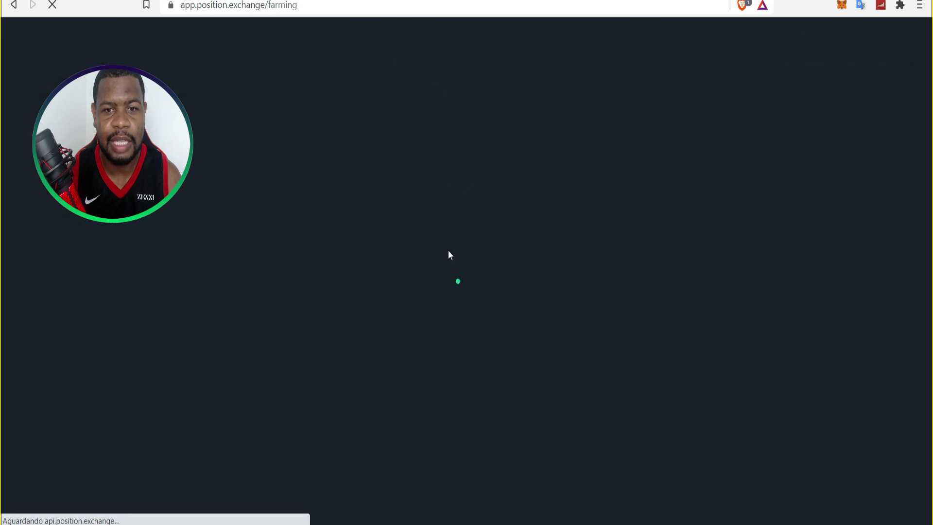
{"action": "scroll", "coordinate": [543, 259], "scroll_direction": "down", "scroll_amount": 3}
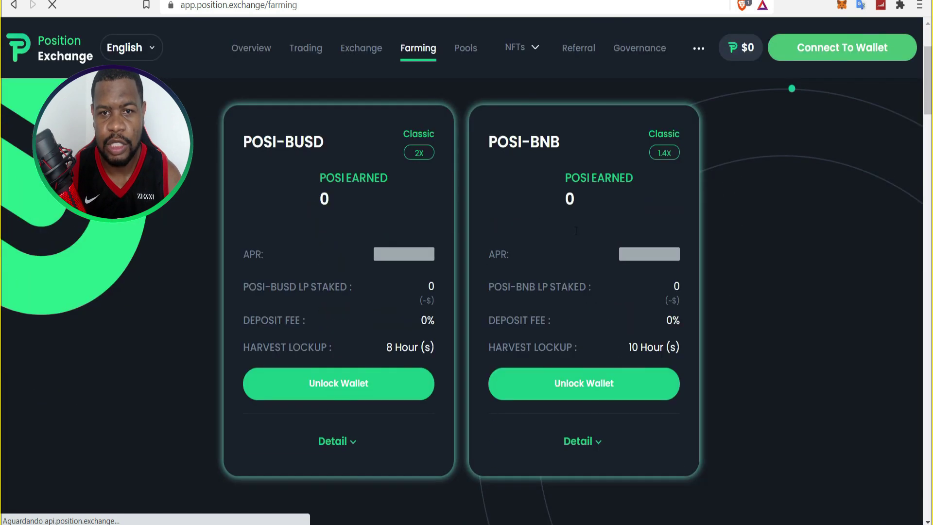
{"action": "left_click_drag", "start_coordinate": [639, 262], "coordinate": [681, 262]}
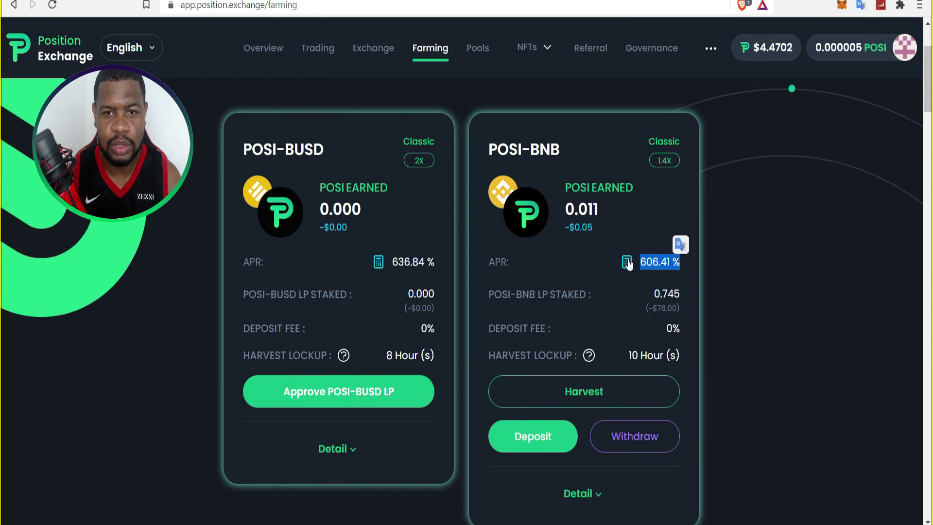
{"action": "scroll", "coordinate": [407, 200], "scroll_direction": "up", "scroll_amount": 3}
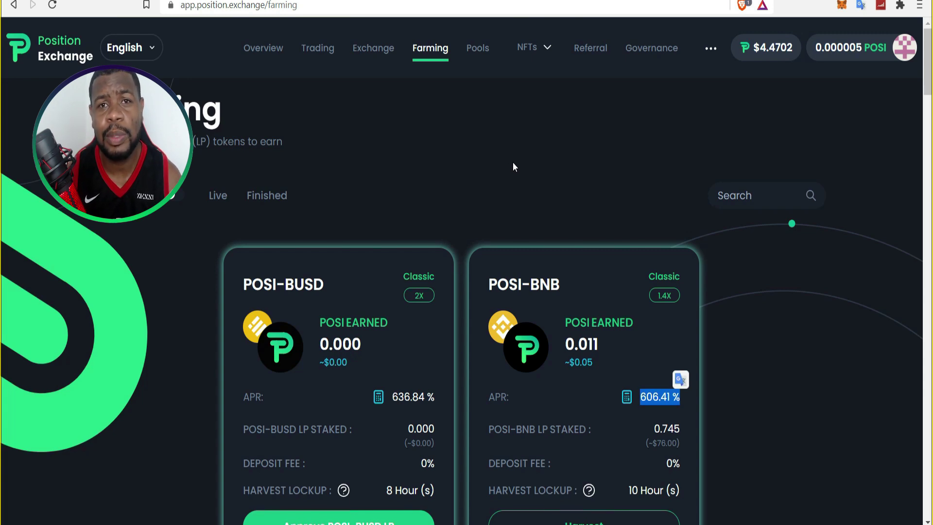
{"action": "scroll", "coordinate": [573, 272], "scroll_direction": "down", "scroll_amount": 3}
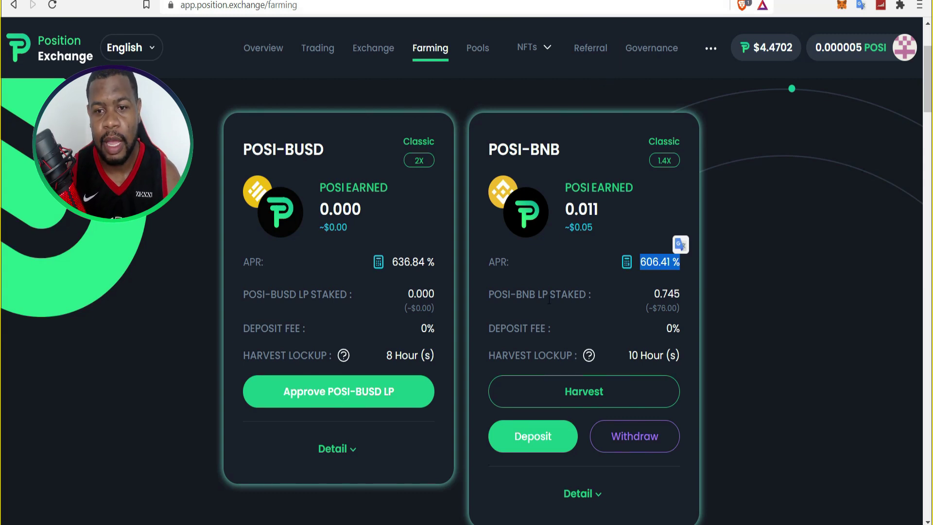
Return to the Exchange swap form, view the source coin list for BNB and check the available BNB balance.
{"action": "left_click", "coordinate": [375, 51]}
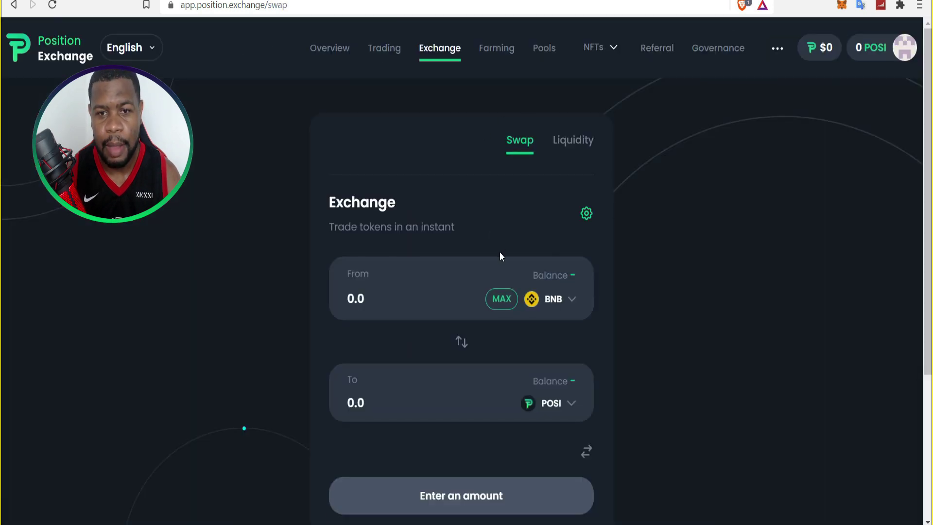
{"action": "left_click", "coordinate": [530, 302]}
{"action": "left_click", "coordinate": [424, 199]}
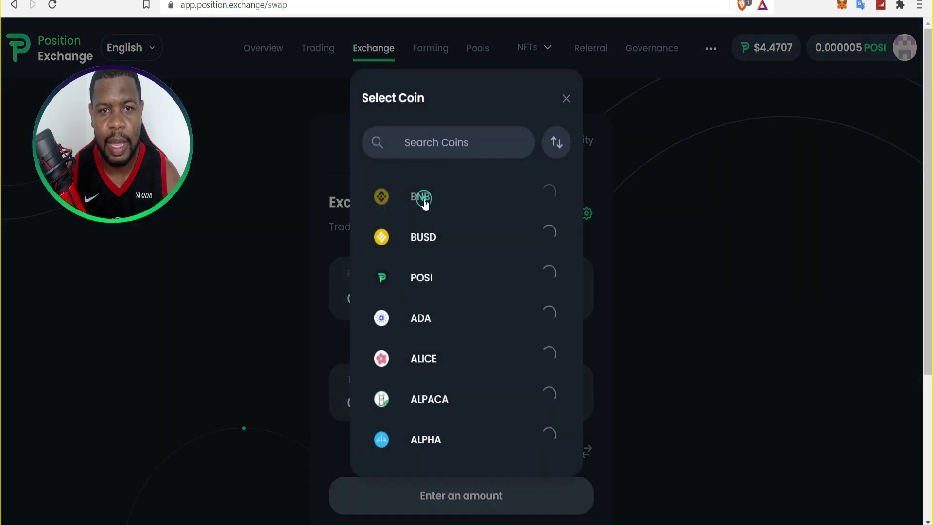
{"action": "left_click", "coordinate": [322, 290]}
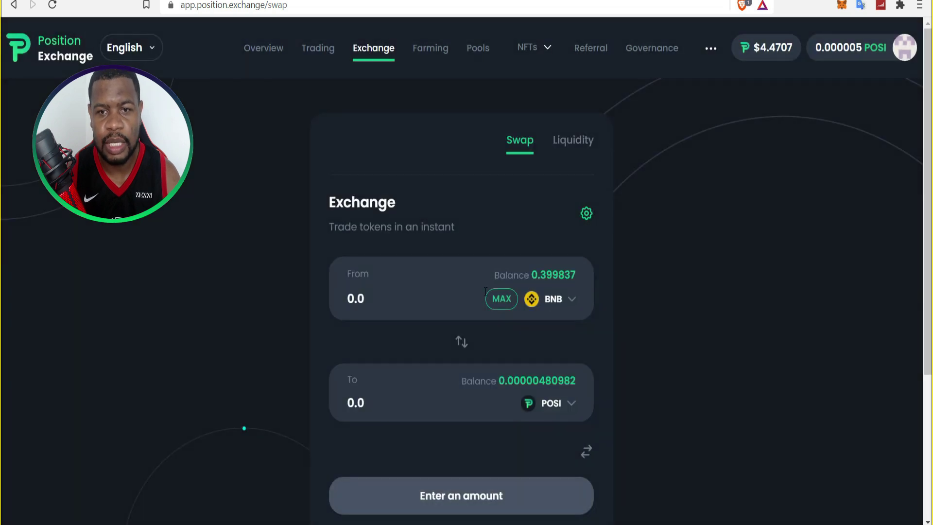
{"action": "left_click_drag", "start_coordinate": [537, 275], "coordinate": [576, 275]}
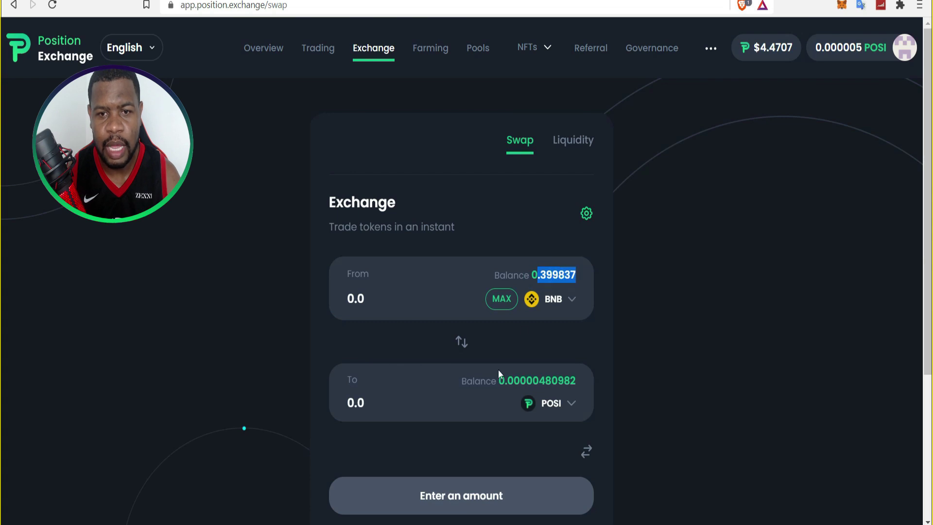
Set the amount of BNB to swap for POSI to the maximum, 0.399837.
{"action": "left_click", "coordinate": [368, 304]}
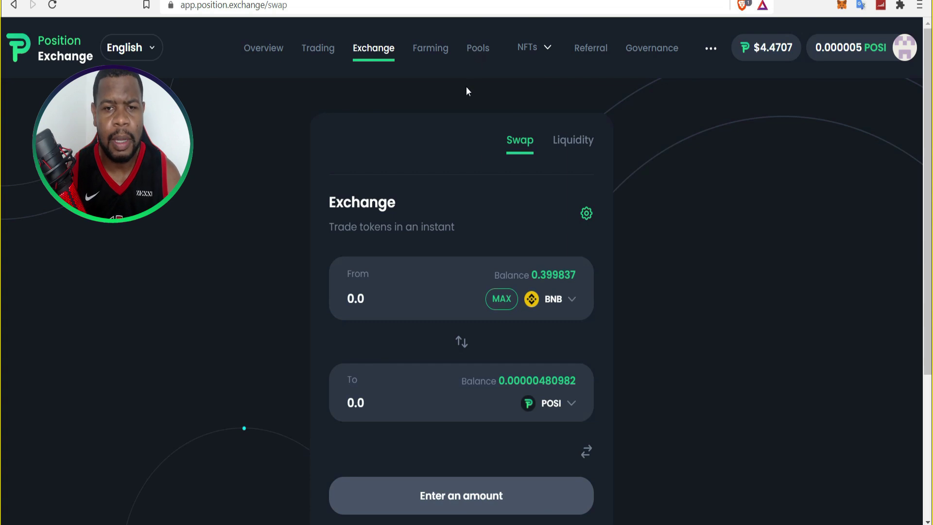
{"action": "left_click", "coordinate": [501, 304]}
{"action": "left_click", "coordinate": [502, 302]}
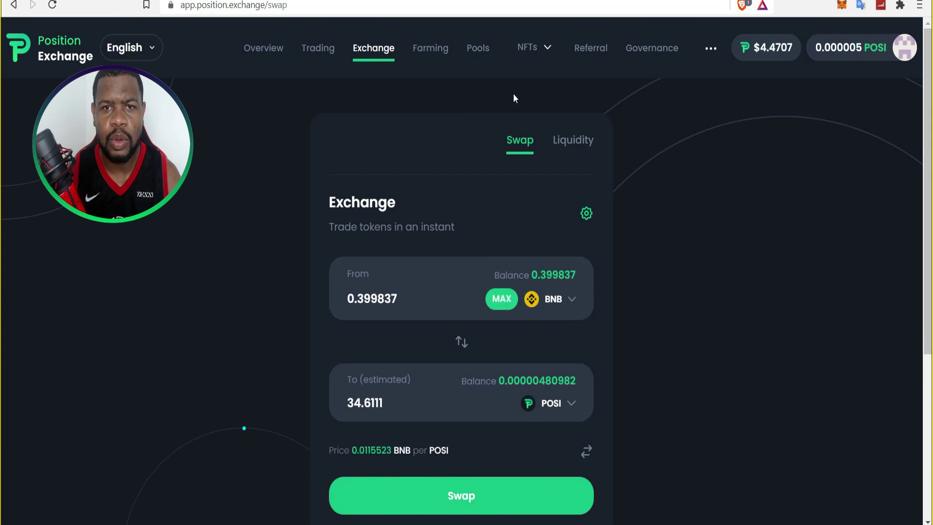
Open the Pools page and look at the staking options of the POSI Pool.
{"action": "left_click", "coordinate": [475, 54]}
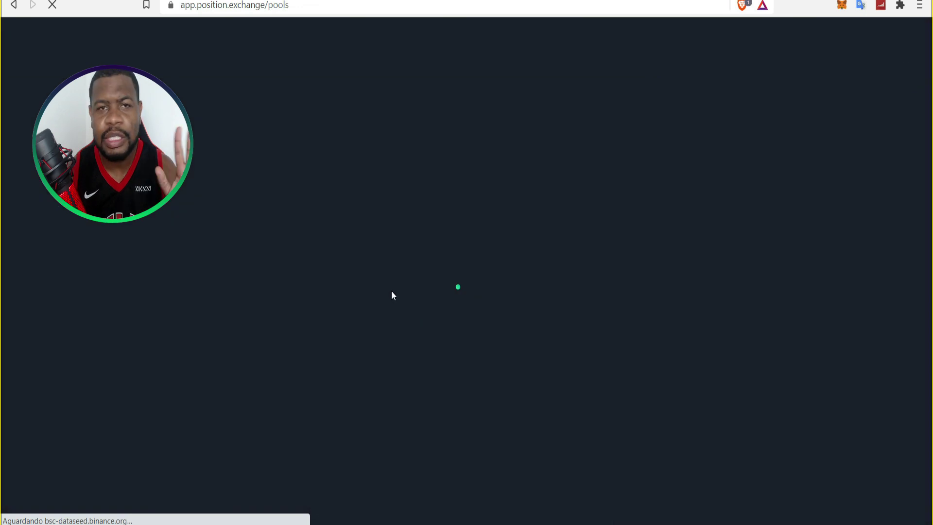
{"action": "scroll", "coordinate": [388, 304], "scroll_direction": "down", "scroll_amount": 3}
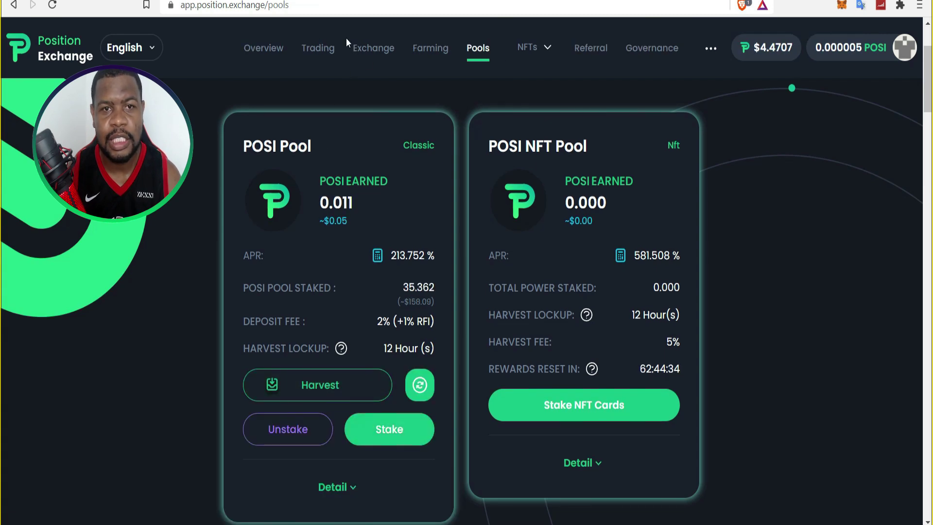
Return to the Exchange page, swap 0.15 BNB for POSI and confirm the transaction in MetaMask.
{"action": "left_click", "coordinate": [376, 43]}
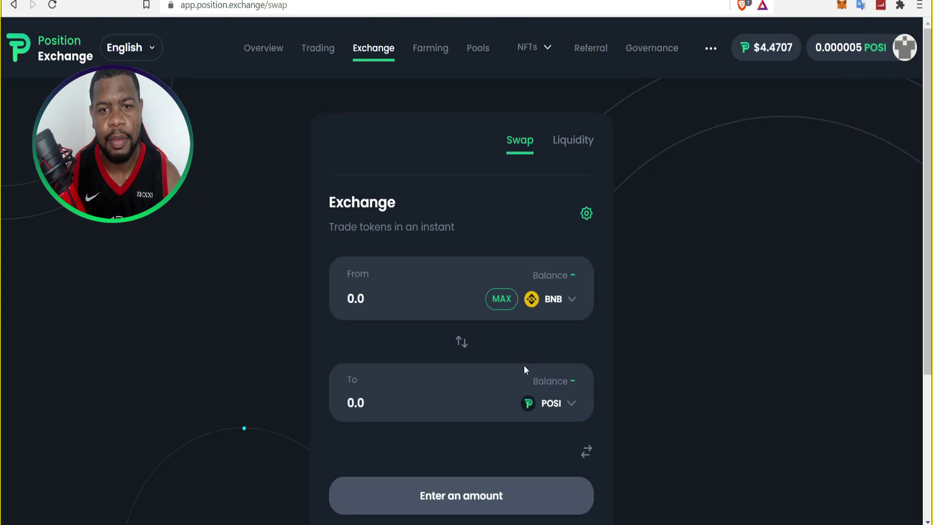
{"action": "left_click", "coordinate": [368, 295]}
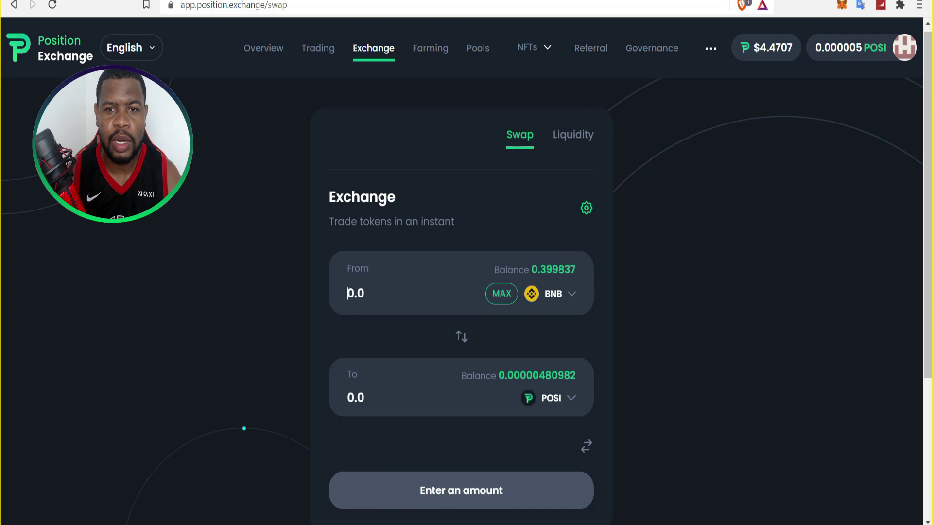
{"action": "type", "text": "0"}
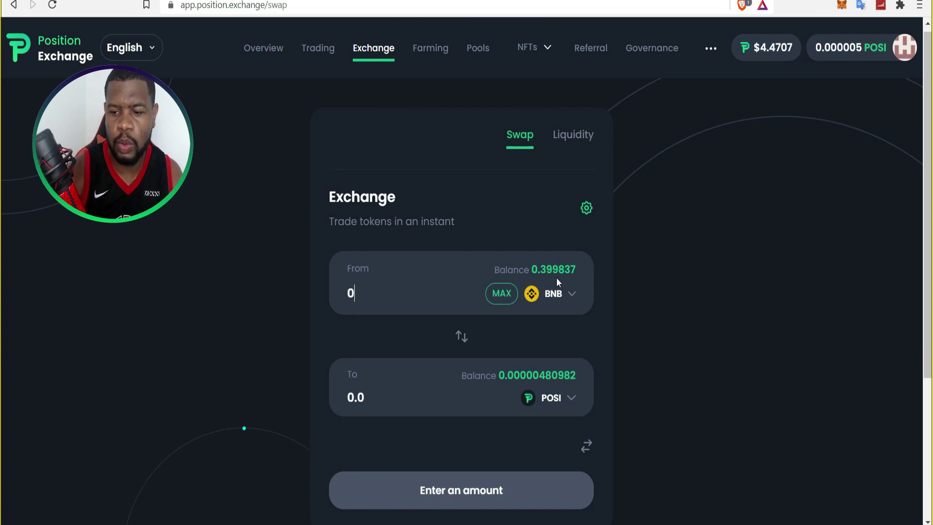
{"action": "type", "text": ".15"}
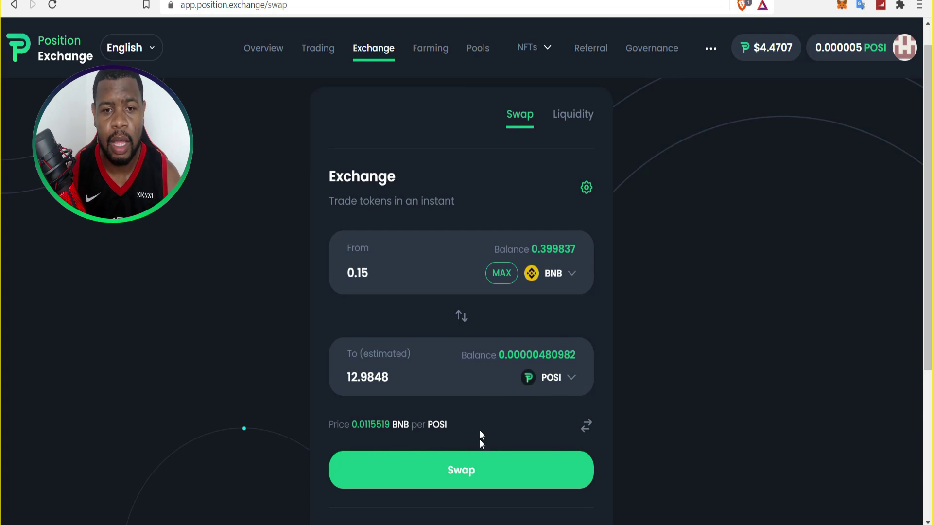
{"action": "left_click", "coordinate": [470, 469]}
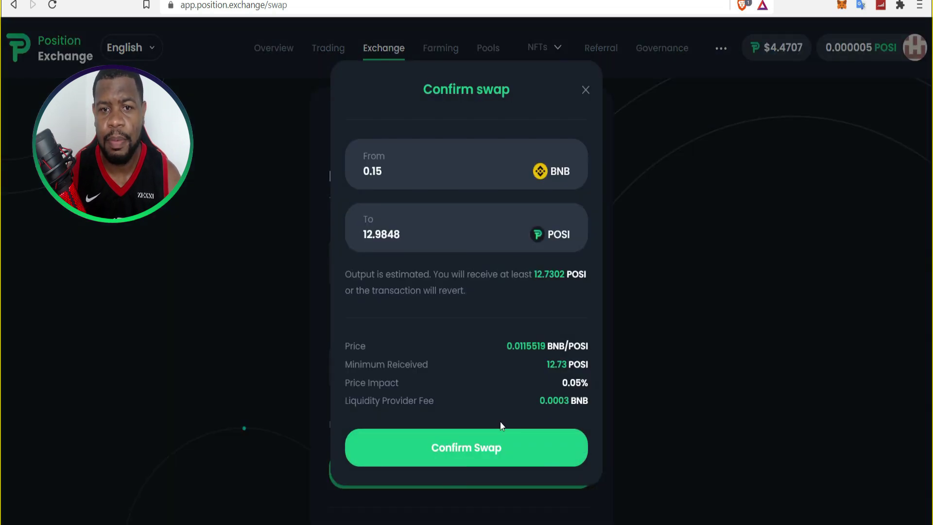
{"action": "left_click", "coordinate": [475, 448]}
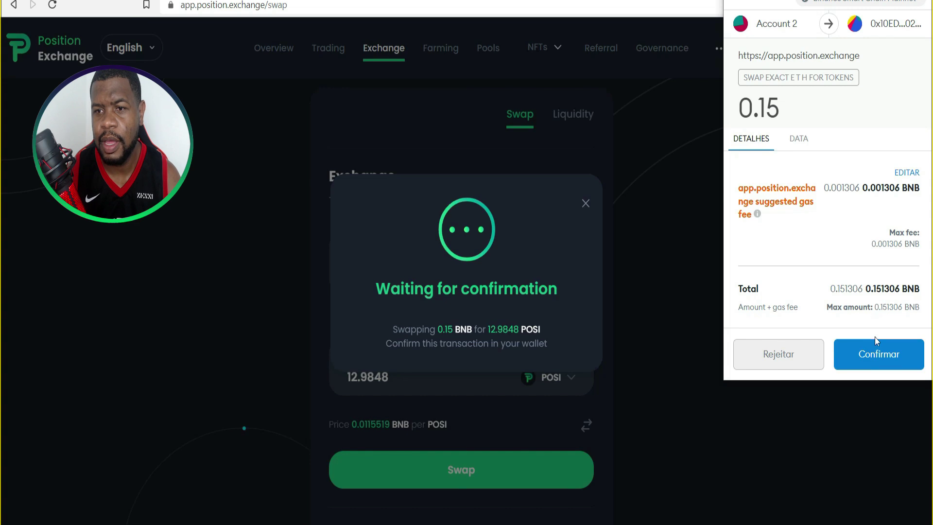
{"action": "left_click", "coordinate": [877, 352]}
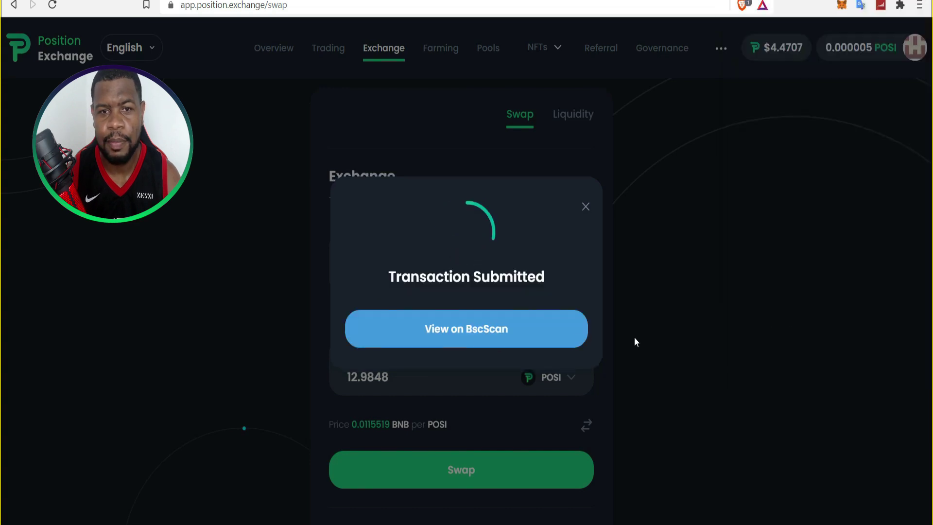
Open the swap transaction on BscScan and reload the page to check its status and transaction fee.
{"action": "right_click", "coordinate": [485, 323]}
{"action": "left_click", "coordinate": [472, 329]}
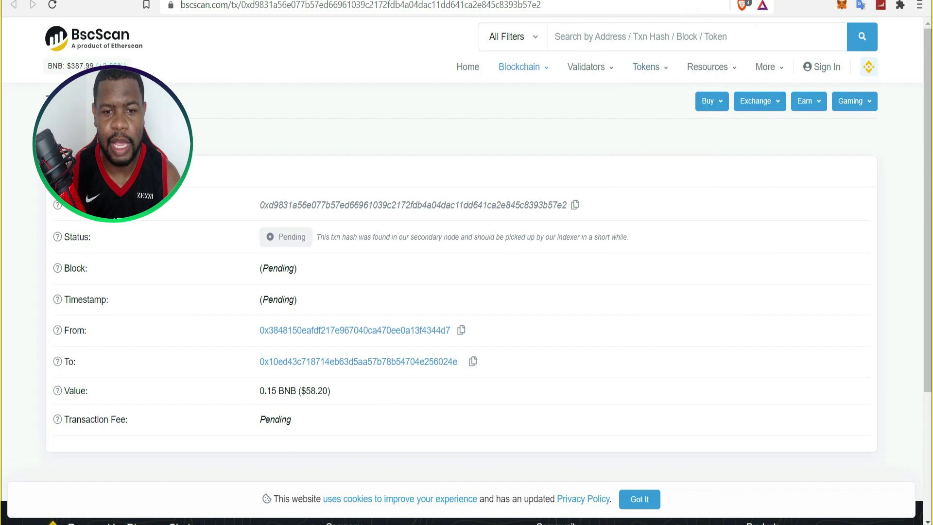
{"action": "right_click", "coordinate": [433, 522]}
{"action": "left_click", "coordinate": [474, 471]}
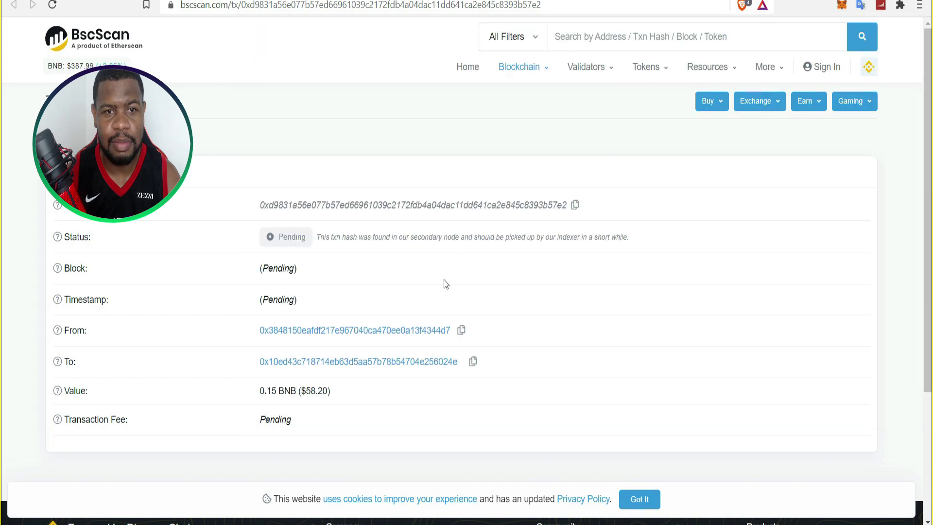
{"action": "scroll", "coordinate": [444, 283], "scroll_direction": "down", "scroll_amount": 3}
{"action": "scroll", "coordinate": [371, 279], "scroll_direction": "up", "scroll_amount": 3}
{"action": "left_click", "coordinate": [52, 5]}
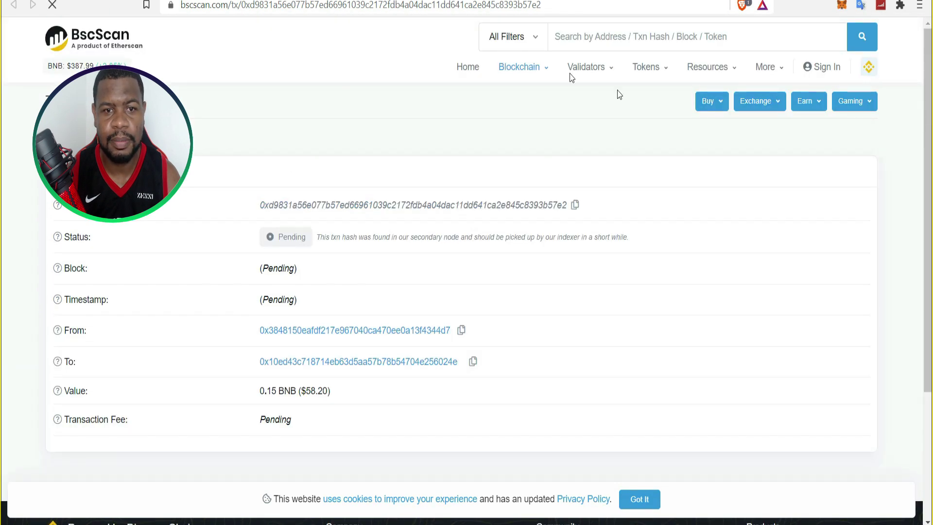
{"action": "scroll", "coordinate": [418, 264], "scroll_direction": "down", "scroll_amount": 3}
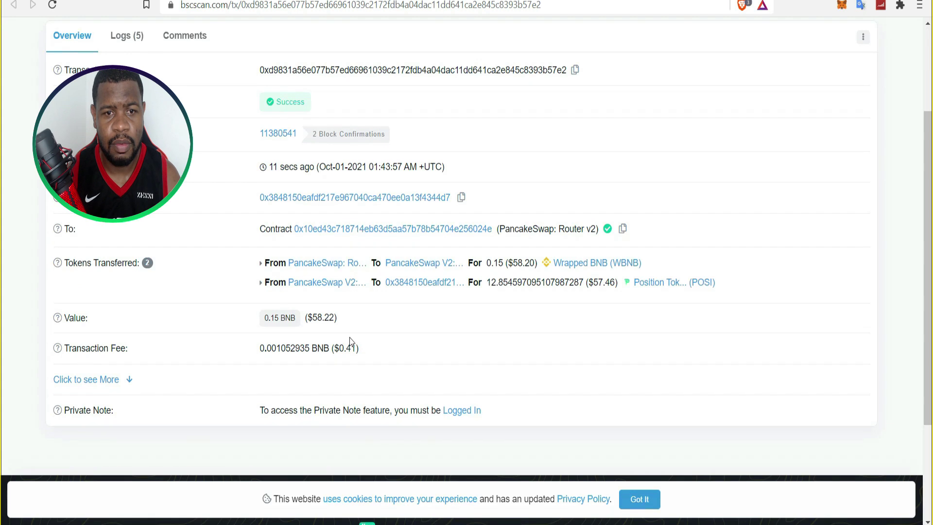
Copy the swap's dollar transaction fee, $0.41, into a Notepad note, then close the BscScan page and the transaction confirmation.
{"action": "mouse_move", "coordinate": [346, 355]}
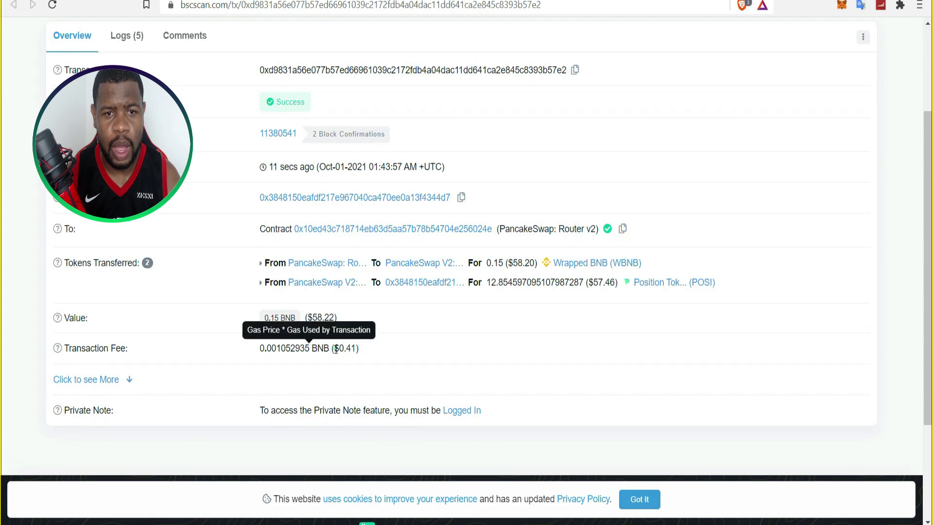
{"action": "left_click_drag", "start_coordinate": [335, 349], "coordinate": [358, 350]}
{"action": "key", "text": "ctrl+c"}
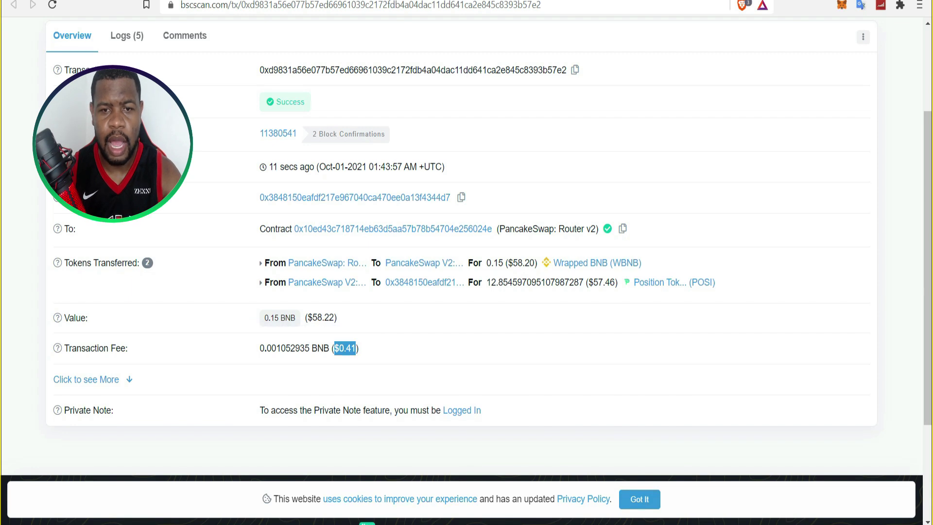
{"action": "mouse_move", "coordinate": [367, 523]}
{"action": "left_click", "coordinate": [598, 491]}
{"action": "key", "text": "ctrl+v"}
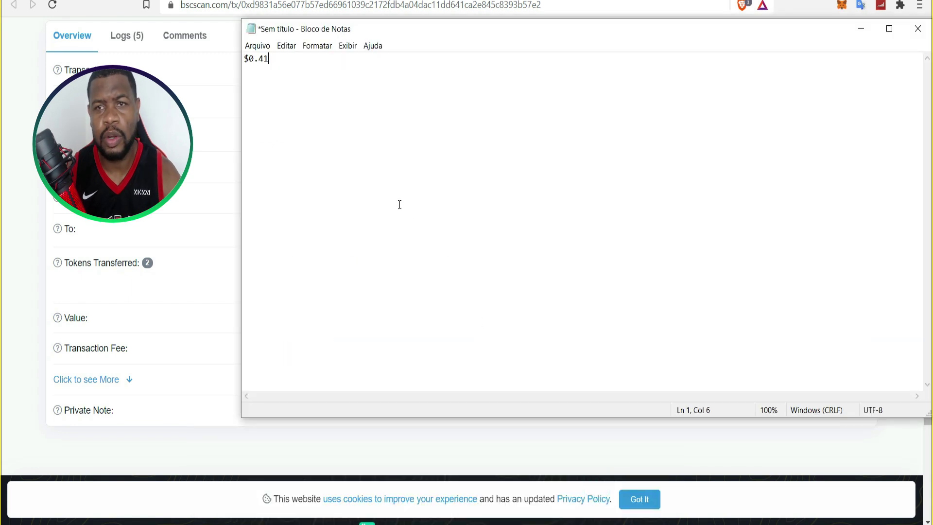
{"action": "key", "text": "alt+Tab"}
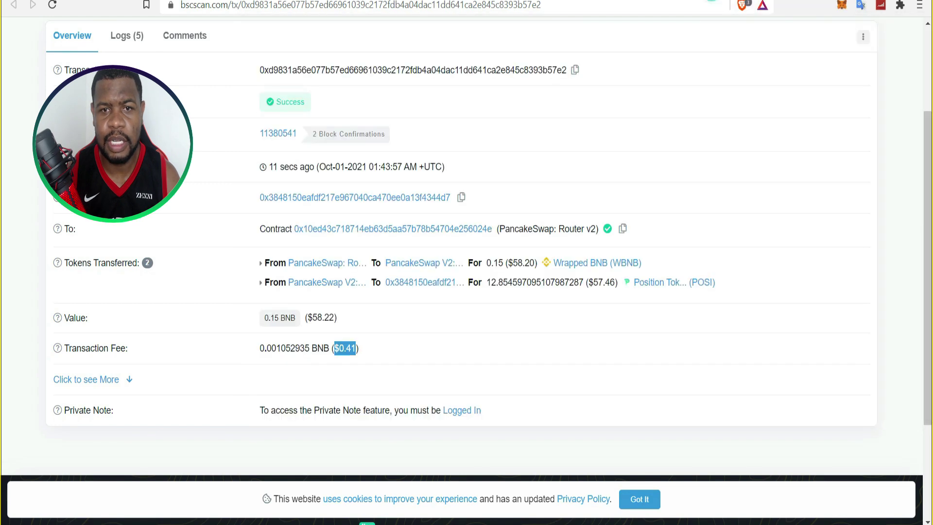
{"action": "key", "text": "ctrl+w"}
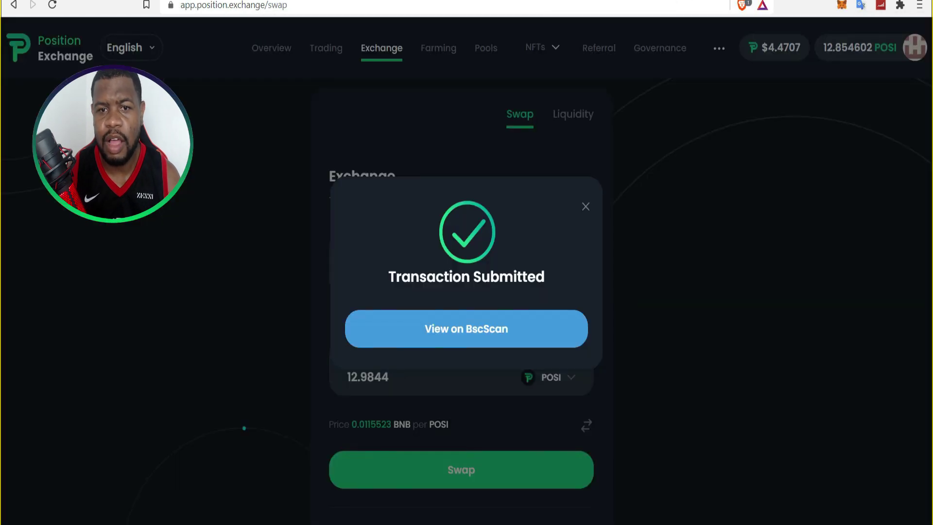
{"action": "left_click", "coordinate": [586, 209]}
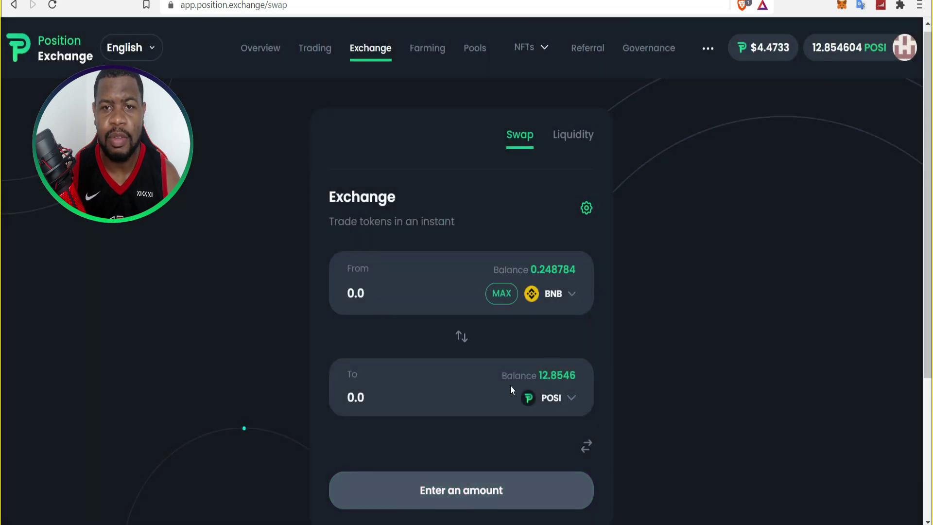
Go to the Liquidity section of the exchange and open the form for adding POSI and BNB liquidity.
{"action": "left_click", "coordinate": [586, 137]}
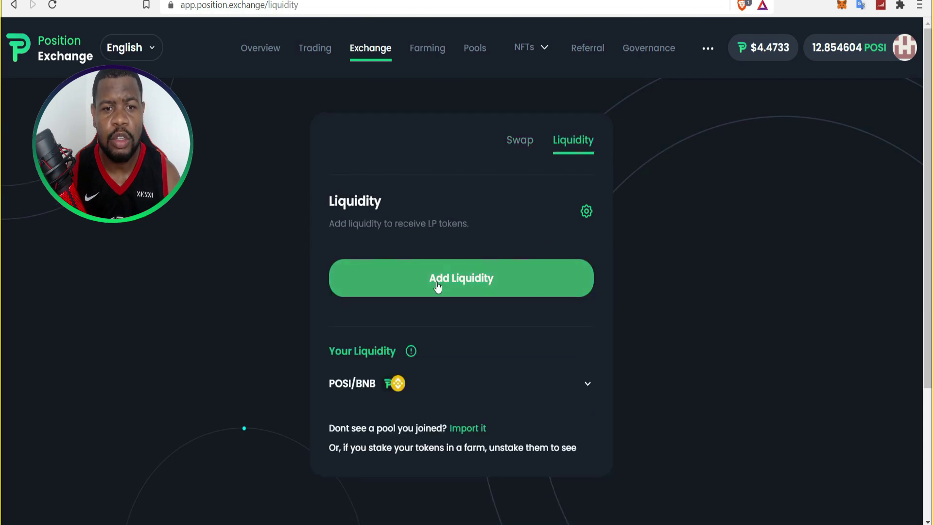
{"action": "scroll", "coordinate": [403, 399], "scroll_direction": "down", "scroll_amount": 2}
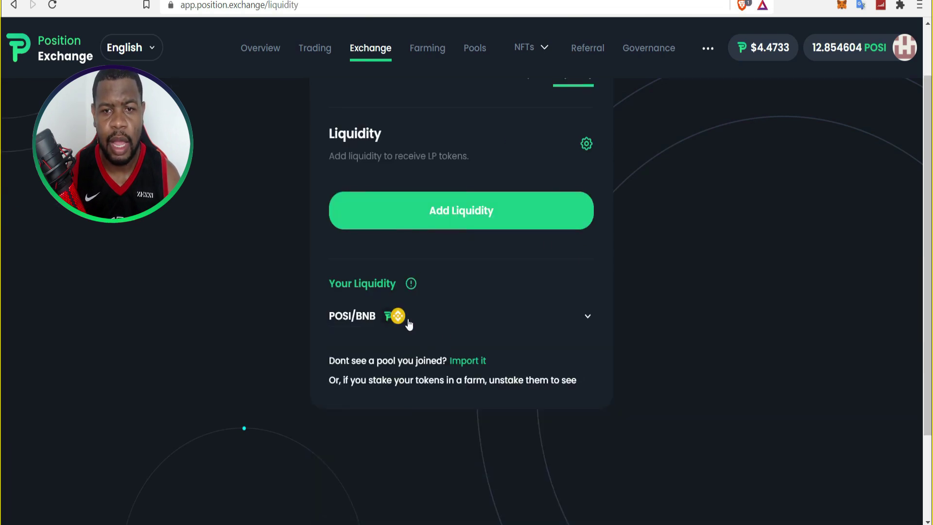
{"action": "scroll", "coordinate": [492, 261], "scroll_direction": "up", "scroll_amount": 2}
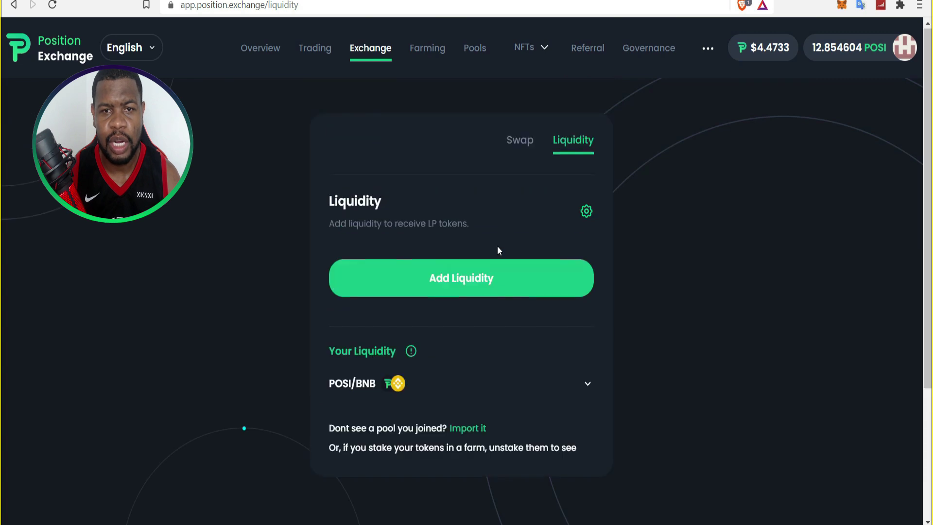
{"action": "left_click", "coordinate": [450, 285]}
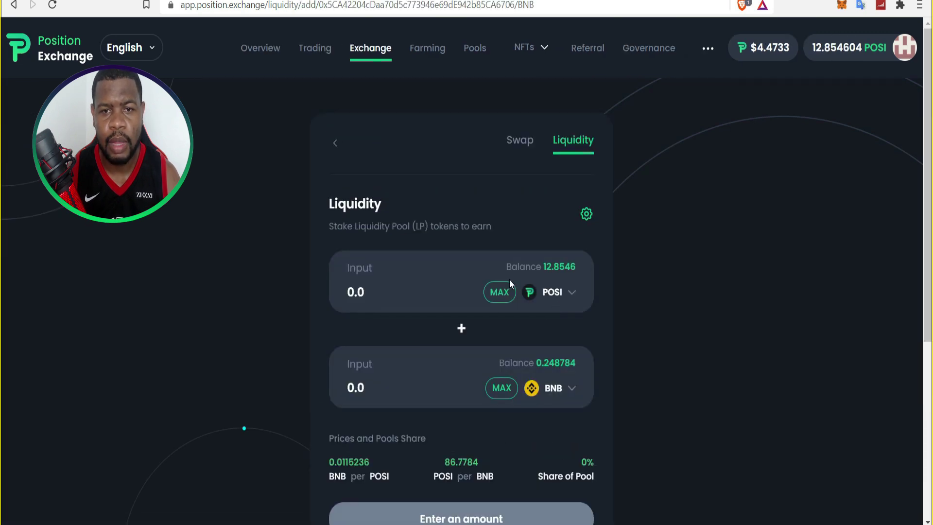
Supply the maximum 12.8546 POSI with 0.148132 BNB as liquidity and confirm the transaction in MetaMask.
{"action": "left_click", "coordinate": [500, 294]}
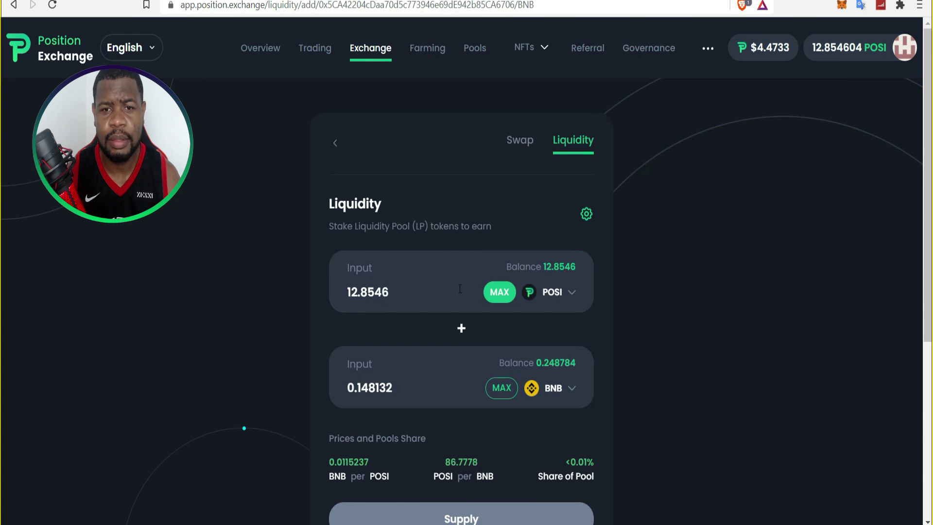
{"action": "scroll", "coordinate": [558, 302], "scroll_direction": "down", "scroll_amount": 1}
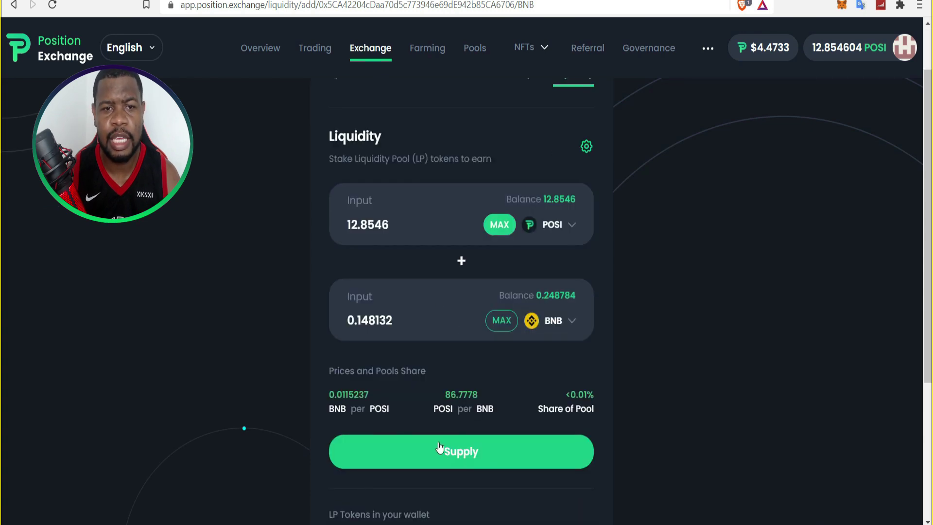
{"action": "left_click", "coordinate": [423, 453]}
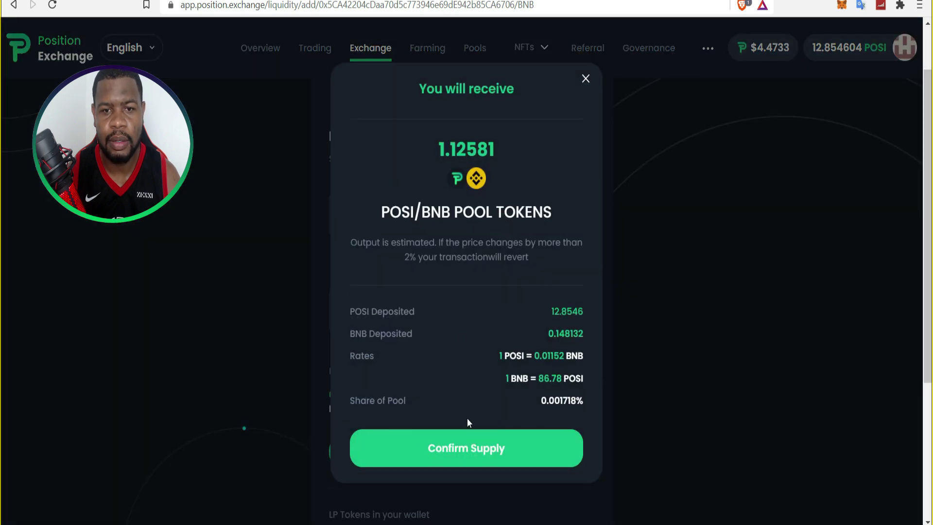
{"action": "left_click", "coordinate": [462, 448]}
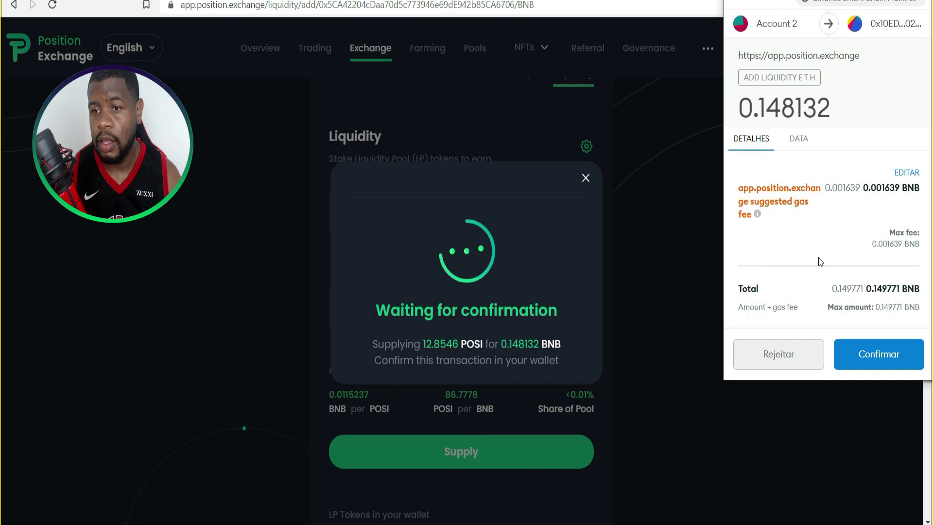
{"action": "left_click", "coordinate": [865, 351]}
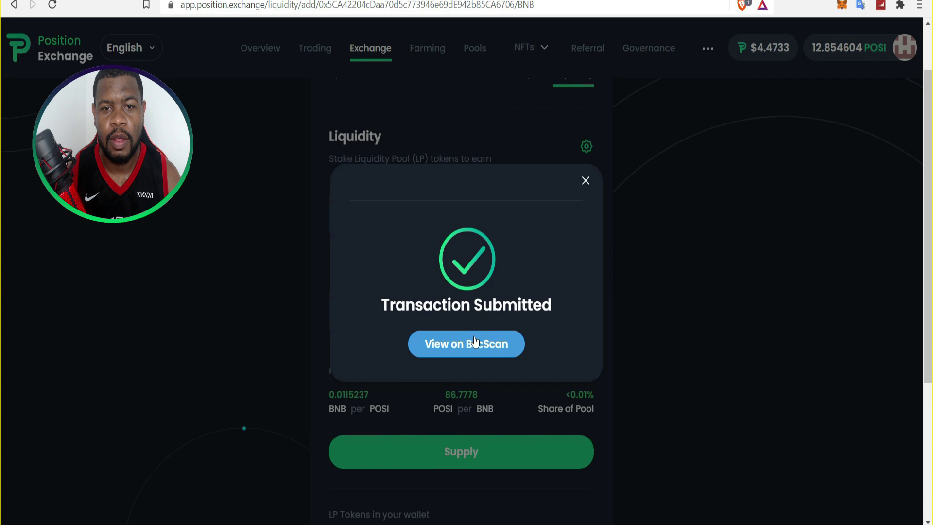
Open the liquidity transaction on BscScan and copy its dollar fee, $0.64, onto a new line of the Notepad note.
{"action": "left_click", "coordinate": [475, 342]}
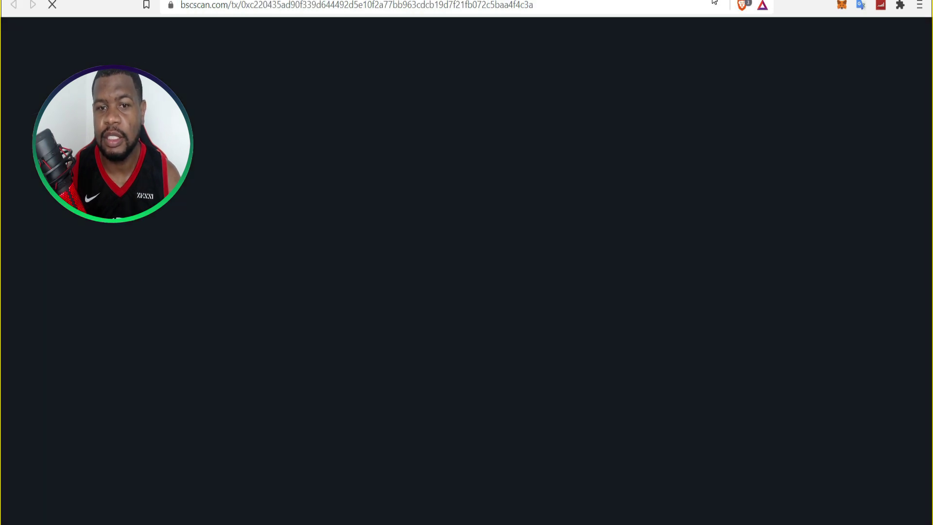
{"action": "scroll", "coordinate": [307, 140], "scroll_direction": "down", "scroll_amount": 3}
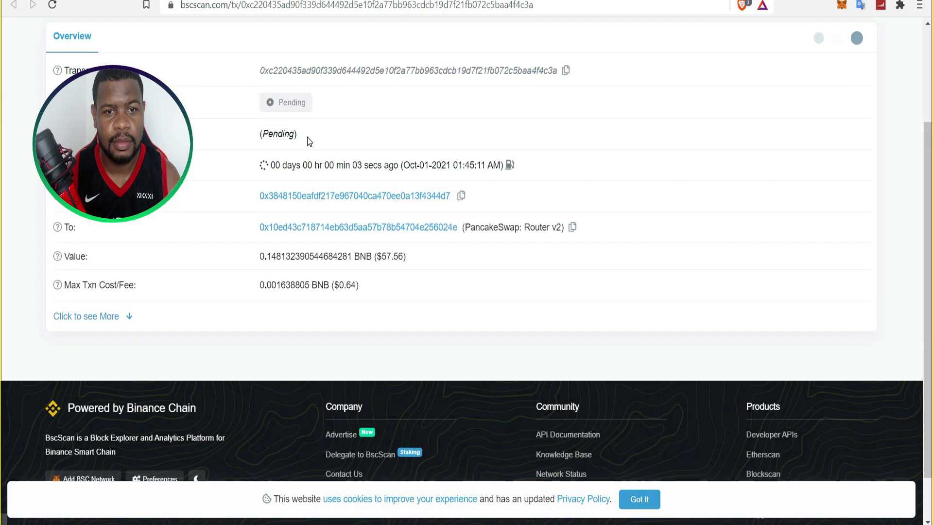
{"action": "scroll", "coordinate": [346, 217], "scroll_direction": "down", "scroll_amount": 1}
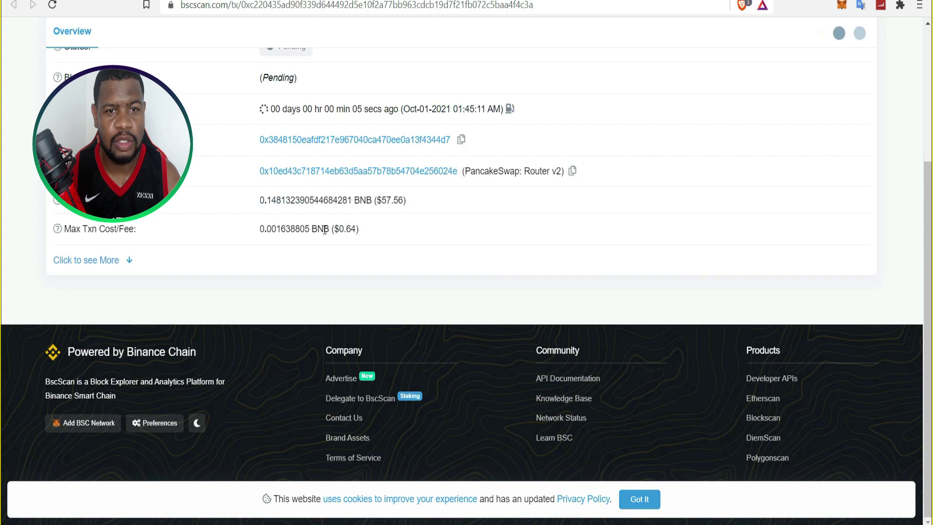
{"action": "left_click_drag", "start_coordinate": [334, 229], "coordinate": [367, 232]}
{"action": "key", "text": "ctrl+c"}
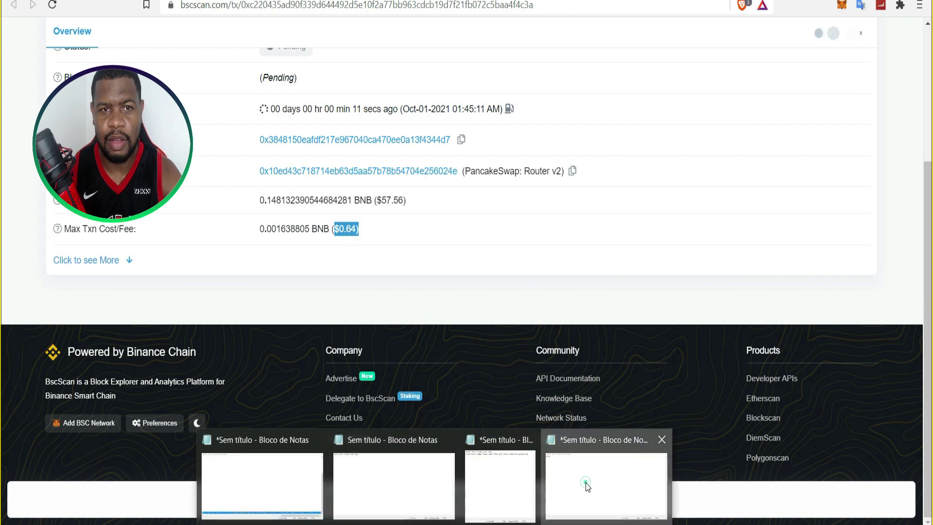
{"action": "left_click", "coordinate": [587, 486]}
{"action": "key", "text": "Return"}
{"action": "key", "text": "ctrl+v"}
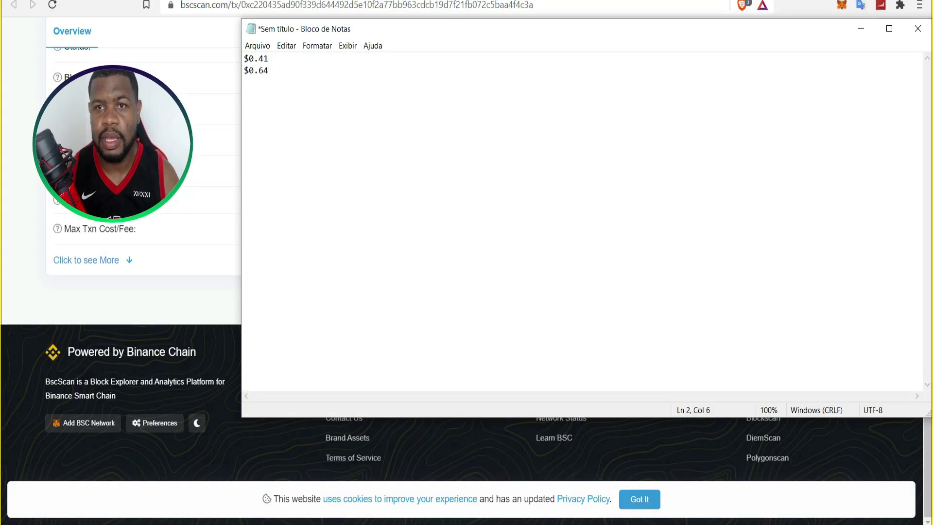
{"action": "left_click", "coordinate": [860, 29]}
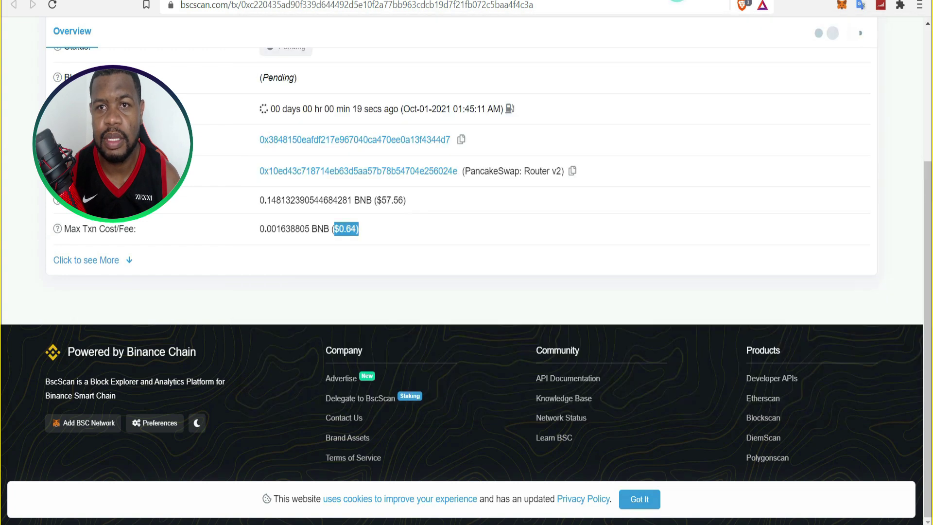
Return to the liquidity form, dismiss the transaction confirmation and check the POSI/BNB LP tokens in the wallet.
{"action": "left_click", "coordinate": [649, 0]}
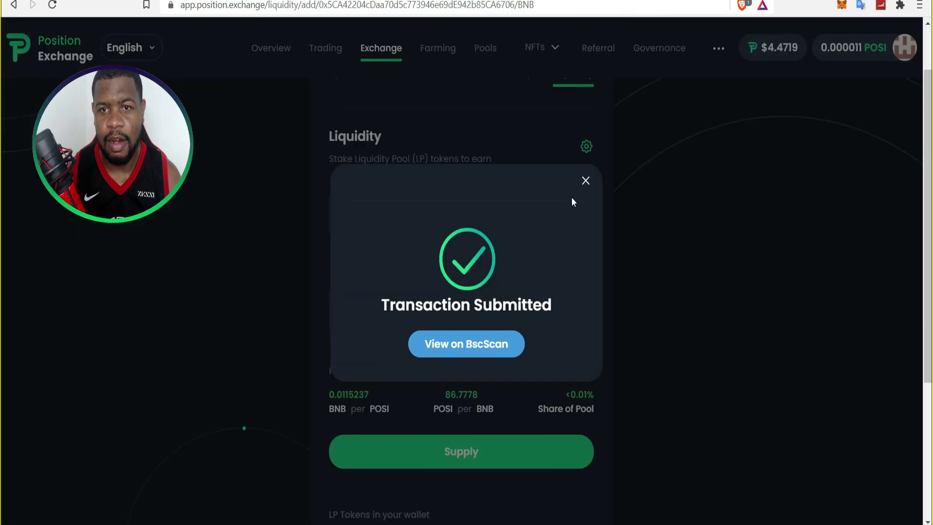
{"action": "left_click", "coordinate": [585, 182]}
{"action": "scroll", "coordinate": [566, 276], "scroll_direction": "down", "scroll_amount": 1}
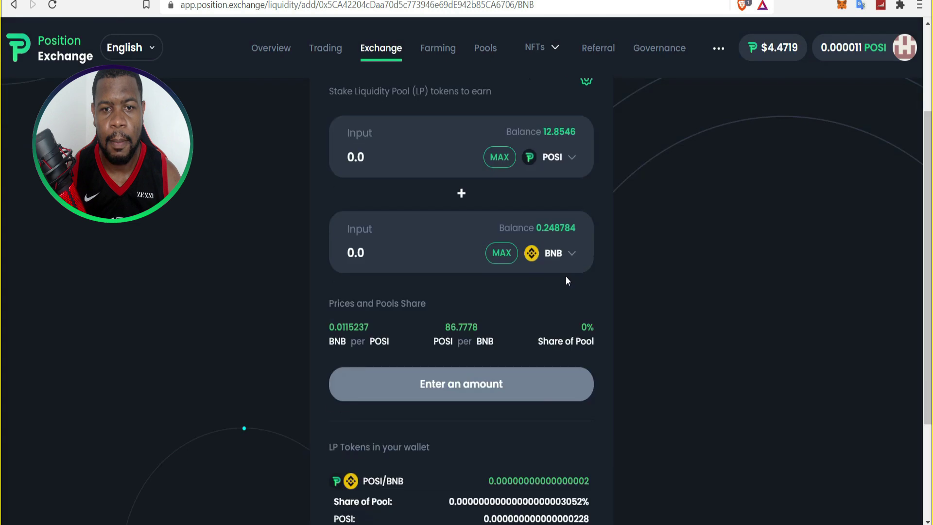
{"action": "scroll", "coordinate": [536, 279], "scroll_direction": "down", "scroll_amount": 3}
{"action": "scroll", "coordinate": [536, 279], "scroll_direction": "up", "scroll_amount": 4}
{"action": "scroll", "coordinate": [536, 279], "scroll_direction": "up", "scroll_amount": 1}
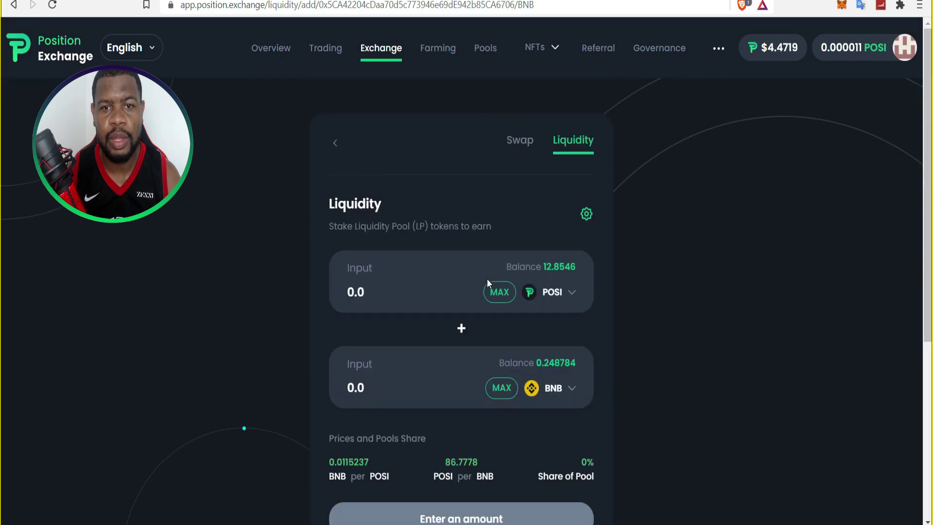
Go to the exchange's Farming section and bring the POSI-BUSD and POSI-BNB farm cards into view.
{"action": "scroll", "coordinate": [535, 308], "scroll_direction": "down", "scroll_amount": 1}
{"action": "scroll", "coordinate": [451, 124], "scroll_direction": "up", "scroll_amount": 1}
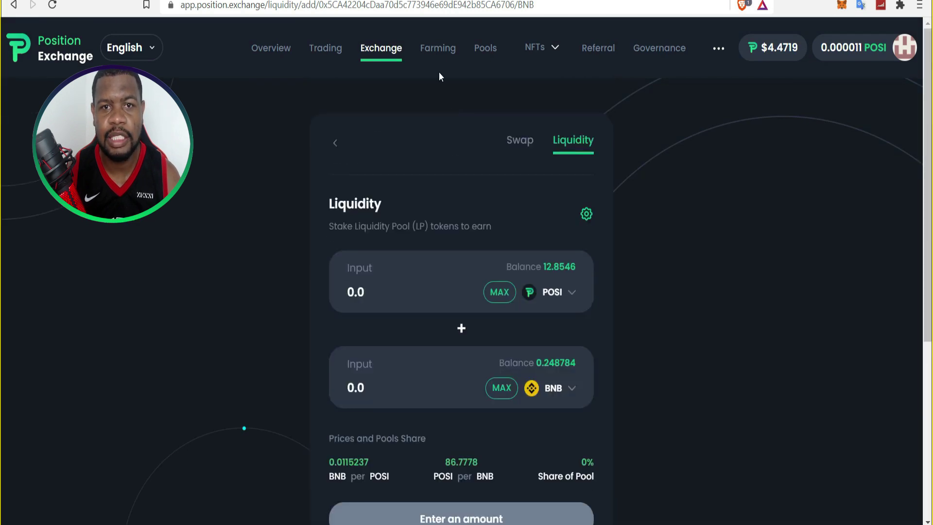
{"action": "left_click", "coordinate": [441, 57]}
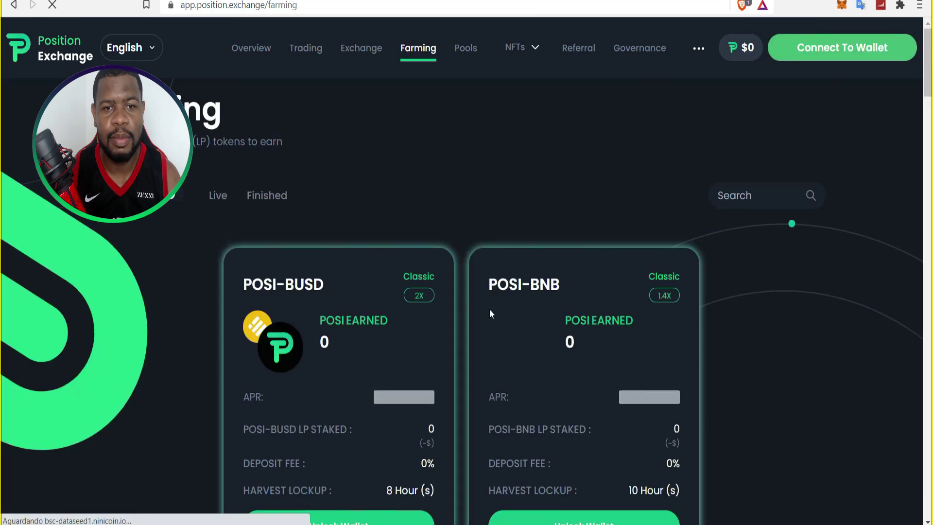
{"action": "scroll", "coordinate": [489, 308], "scroll_direction": "down", "scroll_amount": 1}
{"action": "scroll", "coordinate": [483, 353], "scroll_direction": "down", "scroll_amount": 1}
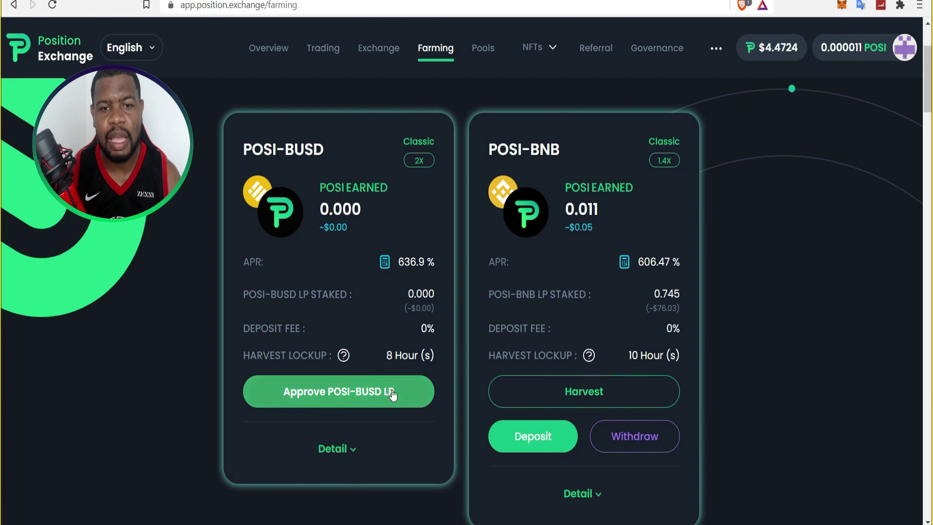
Request the spending approval for the POSI-BUSD LP farm and reject the permission in MetaMask.
{"action": "left_click", "coordinate": [360, 397]}
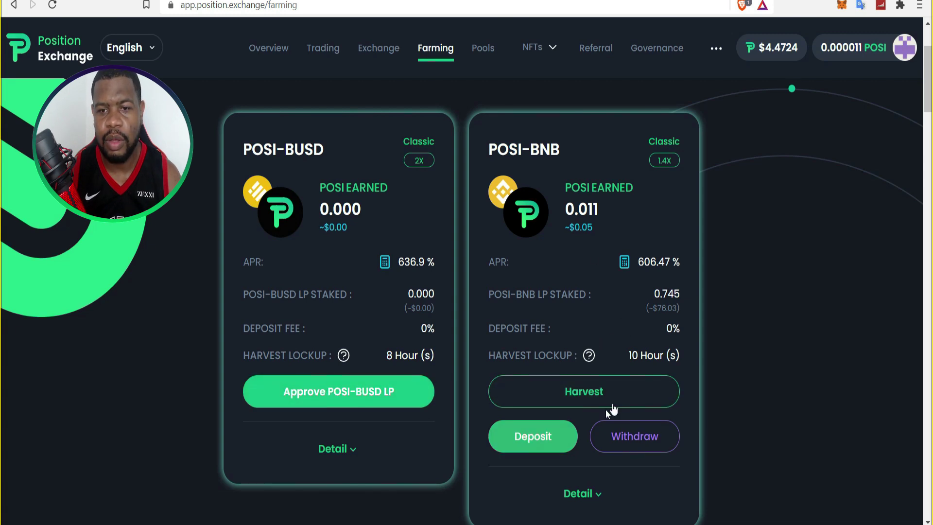
{"action": "scroll", "coordinate": [603, 403], "scroll_direction": "down", "scroll_amount": 3}
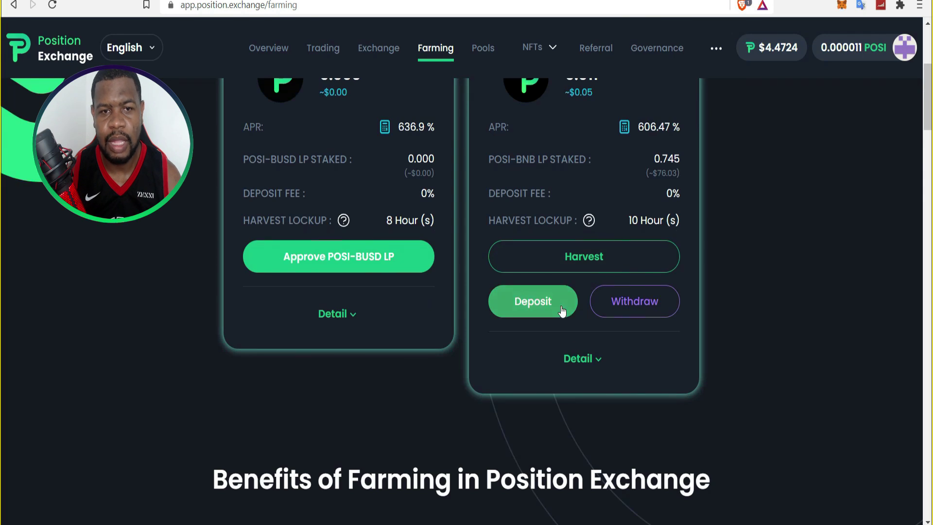
{"action": "left_click", "coordinate": [378, 263]}
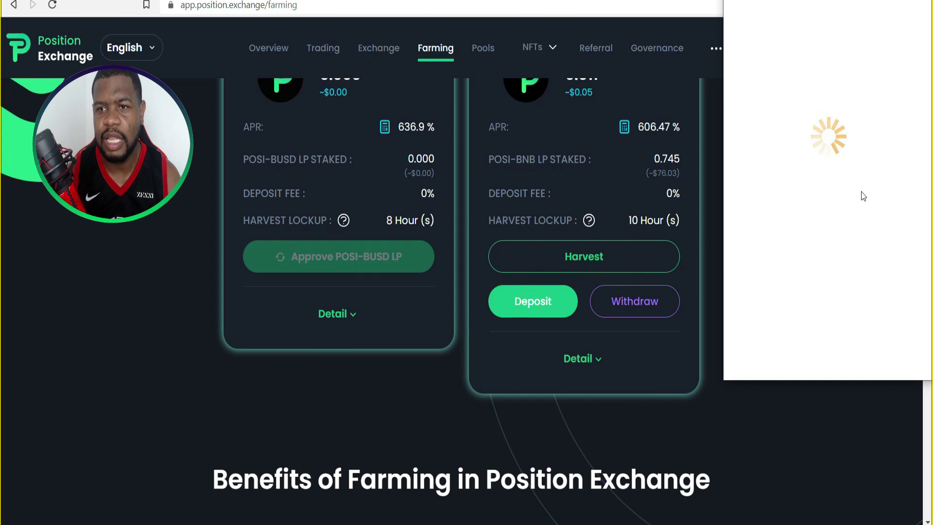
{"action": "scroll", "coordinate": [882, 253], "scroll_direction": "down", "scroll_amount": 2}
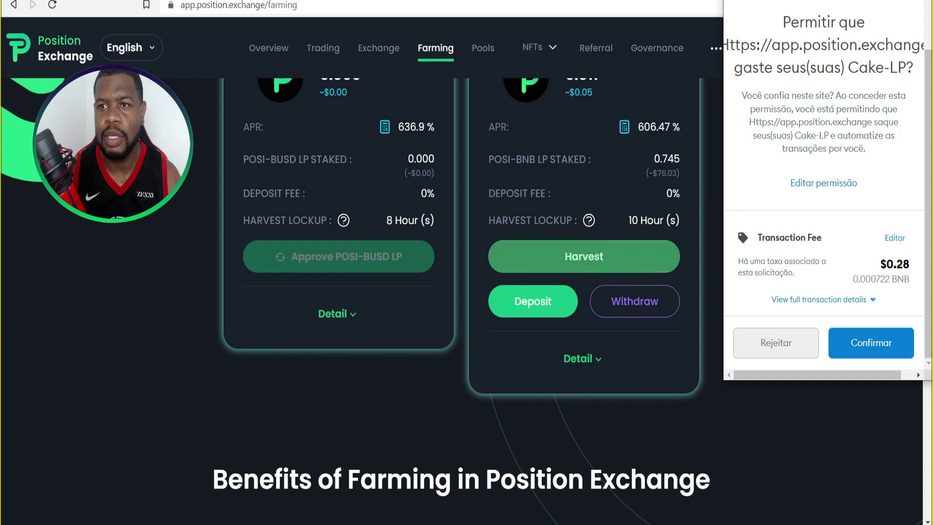
{"action": "left_click", "coordinate": [776, 343]}
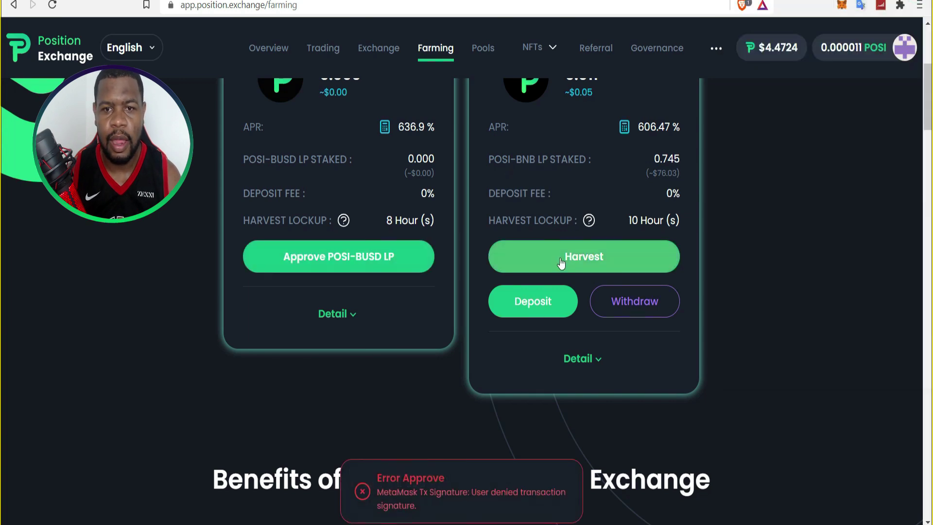
Stake the maximum 1.1145574095292303 POSI-BNB LP tokens in the POSI-BNB farm and confirm the deposit in MetaMask.
{"action": "left_click", "coordinate": [542, 304]}
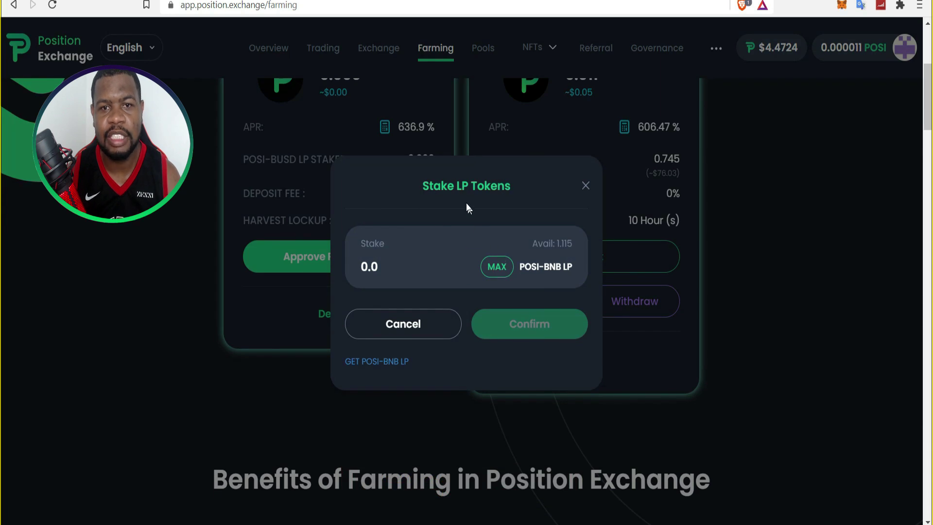
{"action": "left_click_drag", "start_coordinate": [429, 186], "coordinate": [509, 188]}
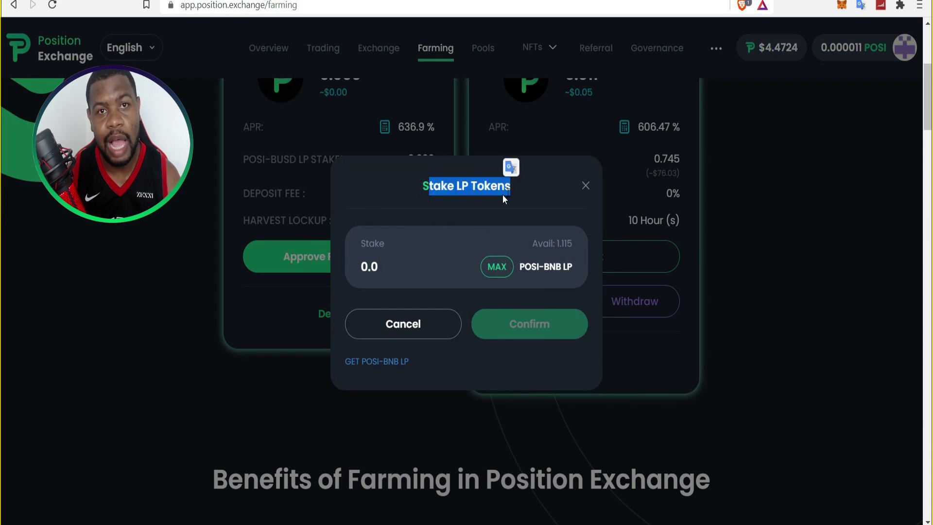
{"action": "left_click", "coordinate": [494, 262]}
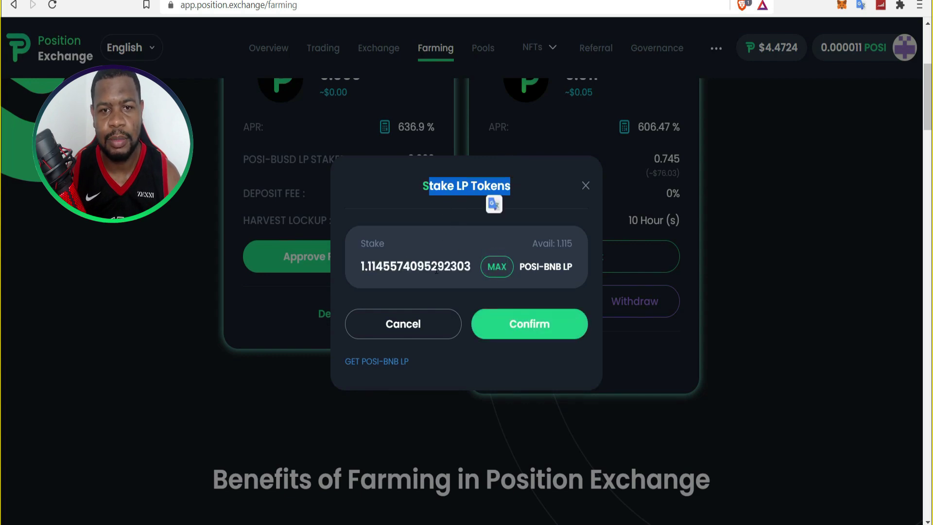
{"action": "left_click", "coordinate": [497, 264]}
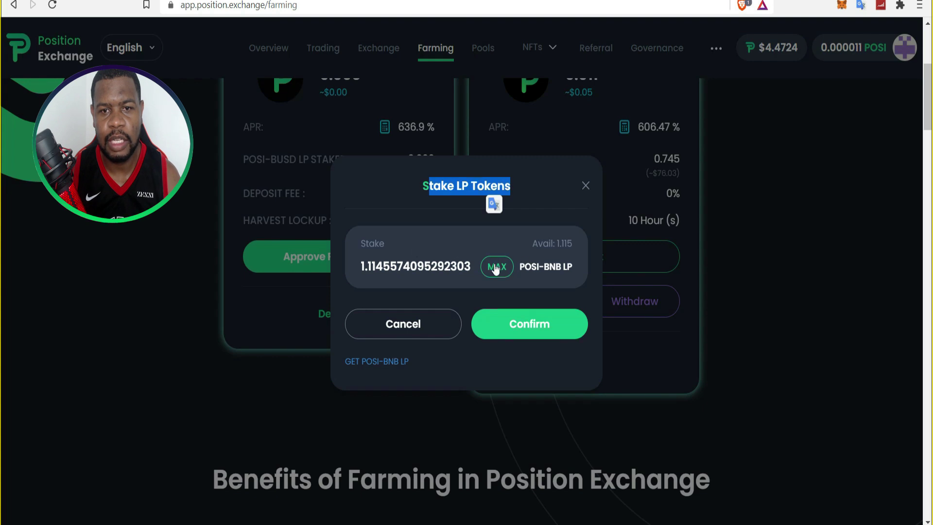
{"action": "left_click", "coordinate": [525, 327]}
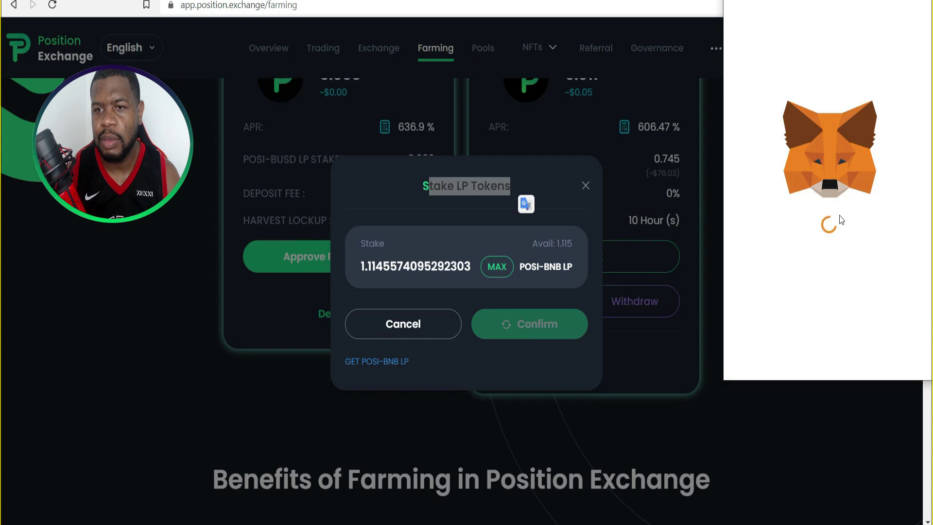
{"action": "left_click", "coordinate": [867, 353]}
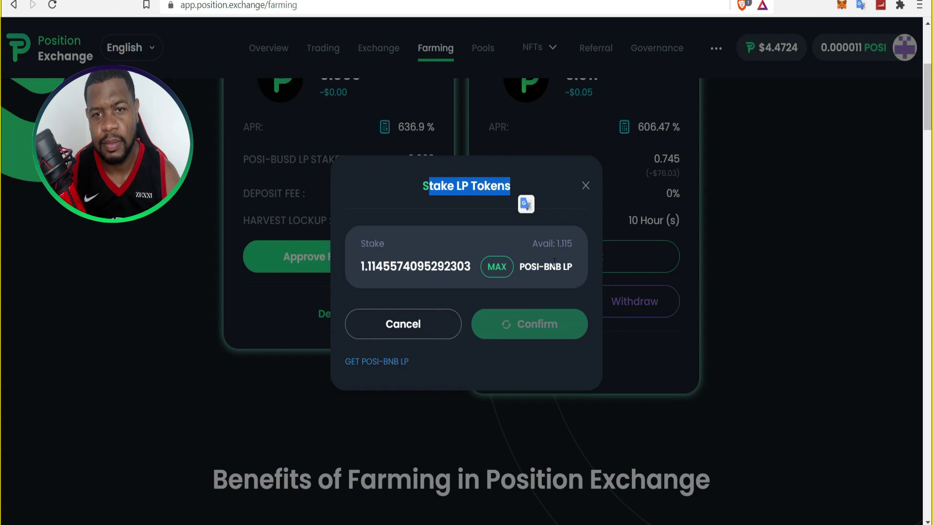
{"action": "scroll", "coordinate": [496, 287], "scroll_direction": "down", "scroll_amount": 3}
{"action": "scroll", "coordinate": [511, 272], "scroll_direction": "up", "scroll_amount": 5}
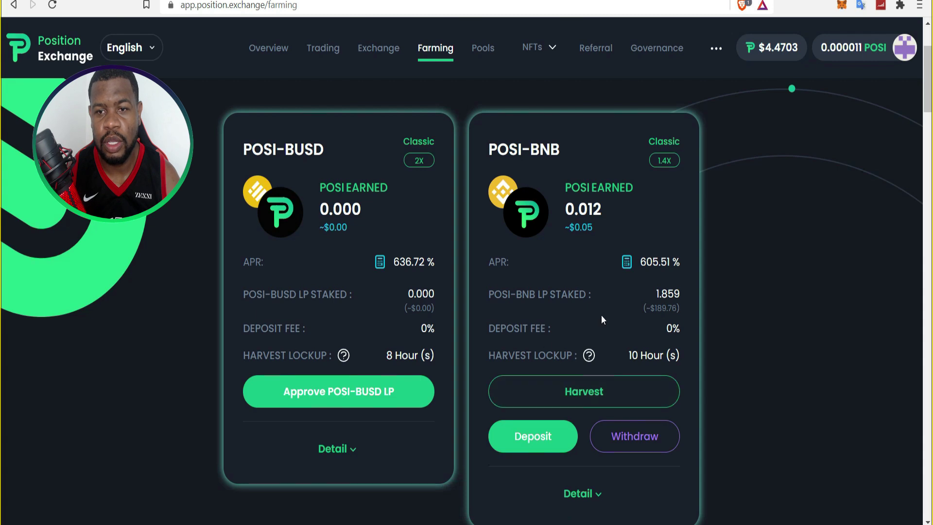
Examine the dollar value staked in the POSI-BNB farm and check the deposit in MetaMask's activity list.
{"action": "left_click_drag", "start_coordinate": [650, 307], "coordinate": [677, 308]}
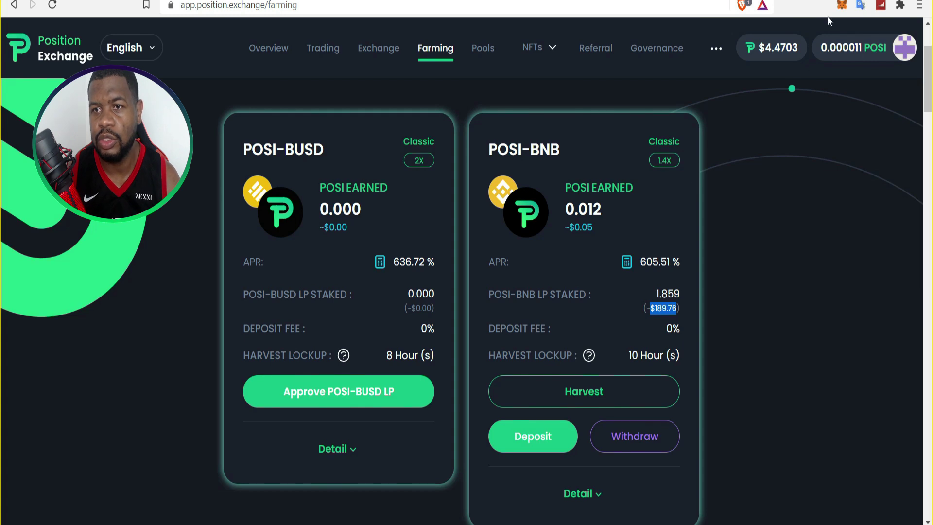
{"action": "left_click", "coordinate": [839, 11]}
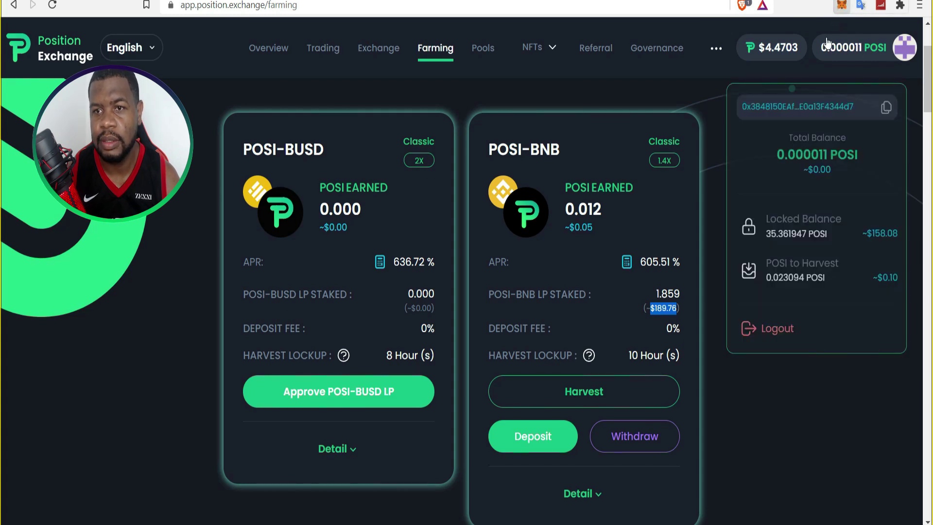
{"action": "left_click", "coordinate": [777, 267]}
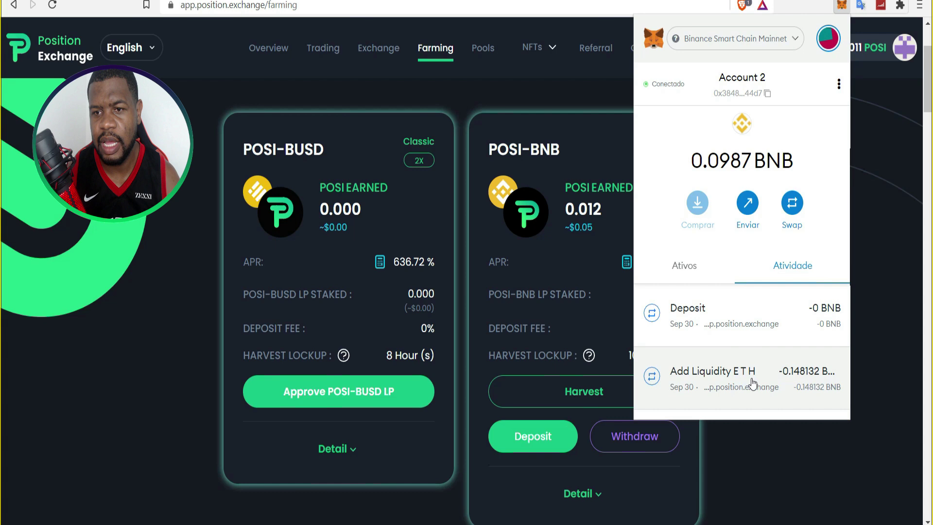
{"action": "left_click", "coordinate": [893, 255]}
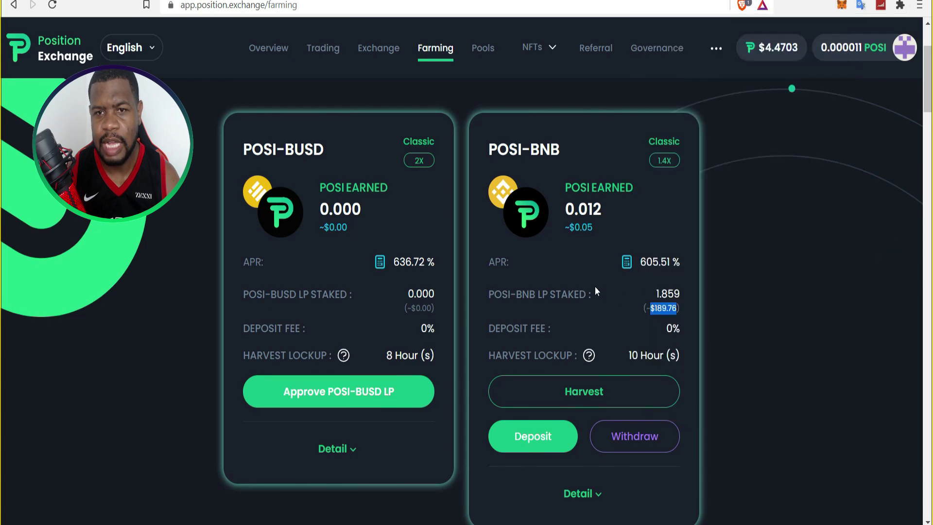
{"action": "left_click", "coordinate": [656, 297]}
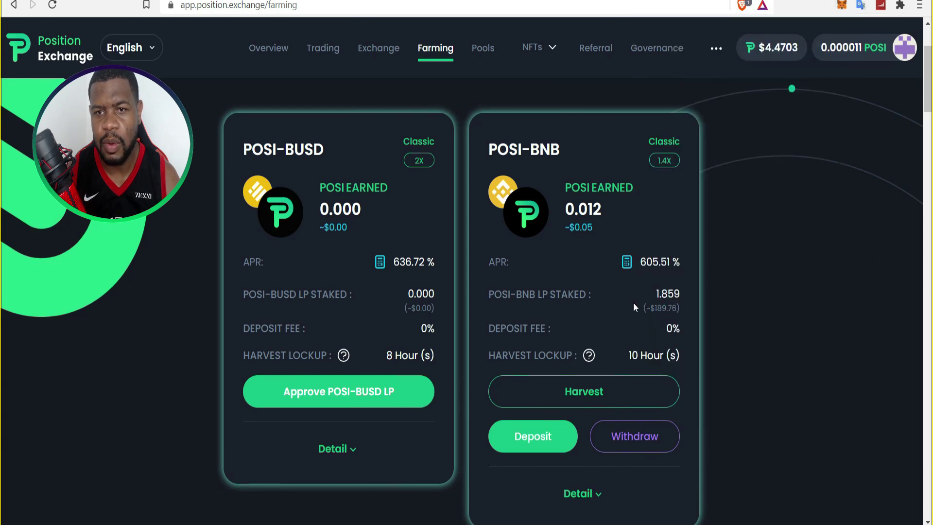
{"action": "scroll", "coordinate": [633, 303], "scroll_direction": "down", "scroll_amount": 2}
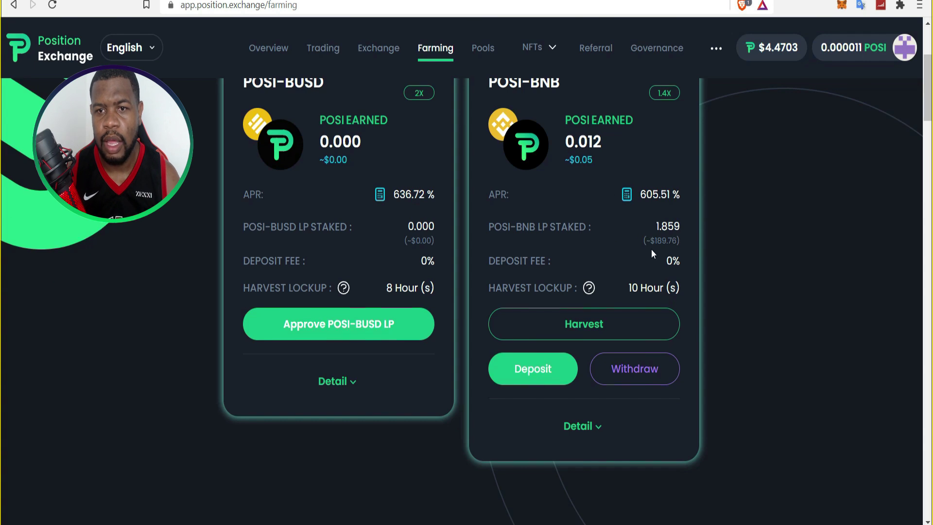
{"action": "left_click_drag", "start_coordinate": [649, 239], "coordinate": [685, 243]}
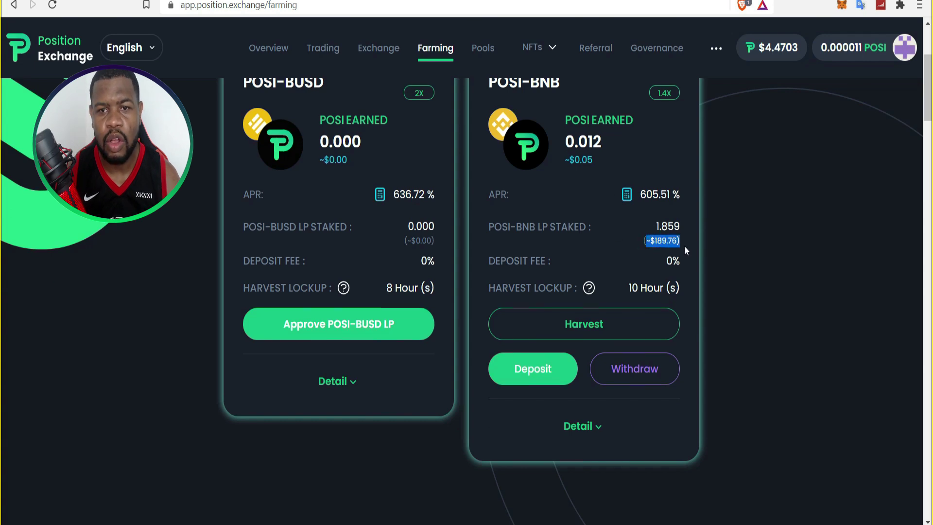
{"action": "left_click", "coordinate": [574, 278]}
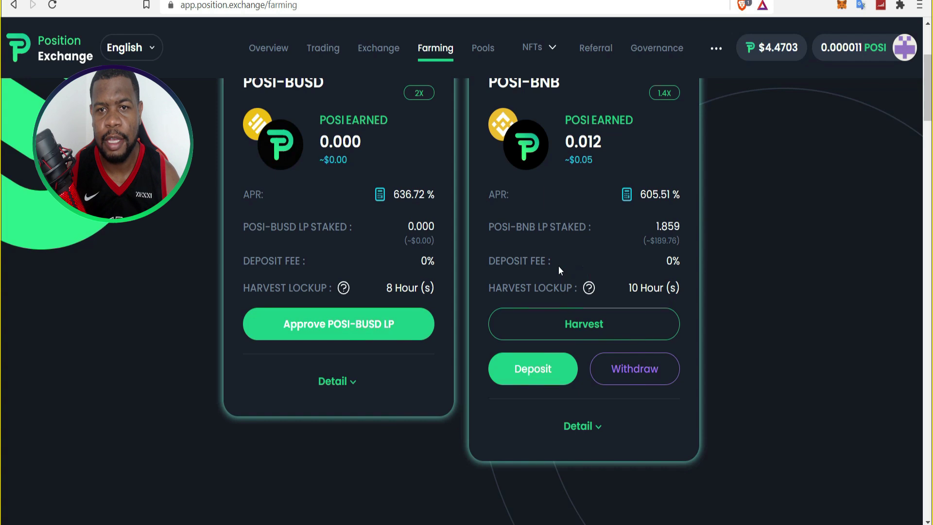
Open the POSI-BNB farm's ROI calculator and examine the 1-day, 7-day and 30-day POSI earnings per $1000.
{"action": "left_click", "coordinate": [628, 196]}
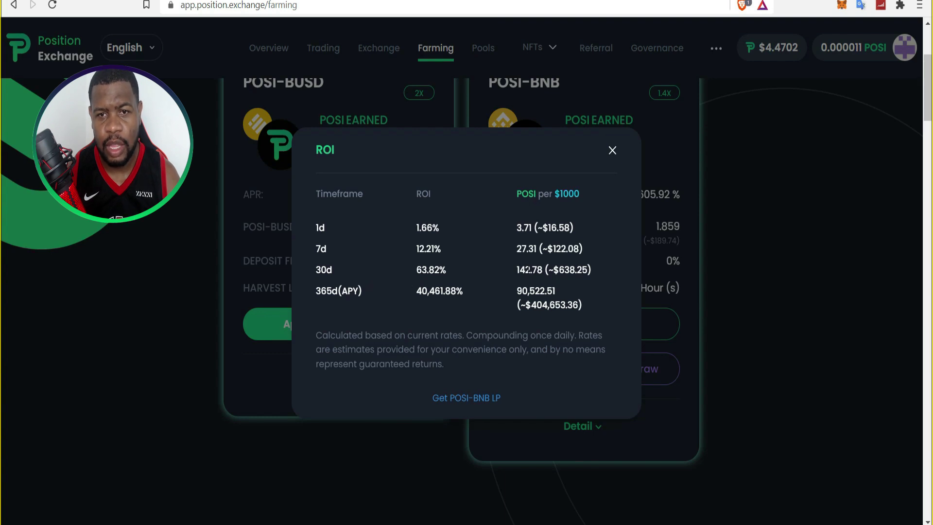
{"action": "left_click_drag", "start_coordinate": [545, 270], "coordinate": [581, 270]}
{"action": "left_click_drag", "start_coordinate": [515, 271], "coordinate": [521, 270]}
{"action": "left_click", "coordinate": [551, 251]}
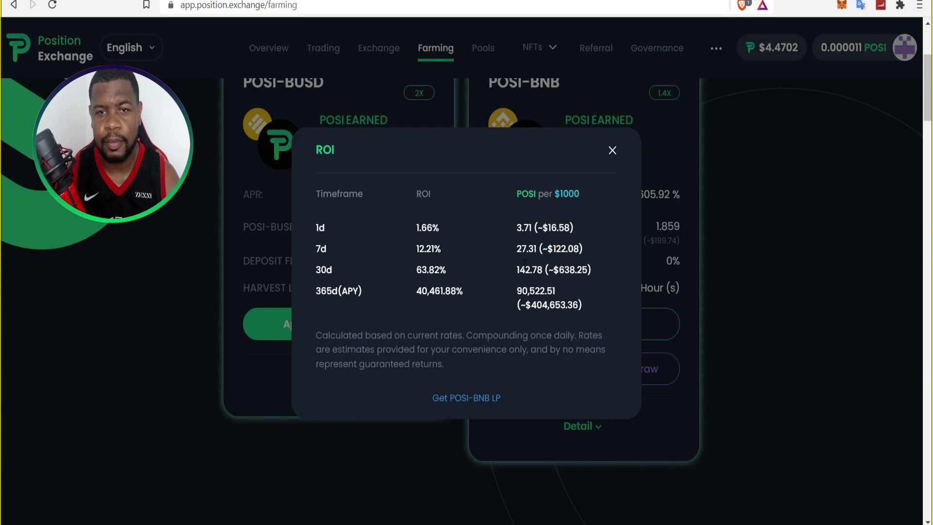
{"action": "left_click_drag", "start_coordinate": [516, 270], "coordinate": [588, 267]}
{"action": "left_click_drag", "start_coordinate": [514, 249], "coordinate": [588, 250]}
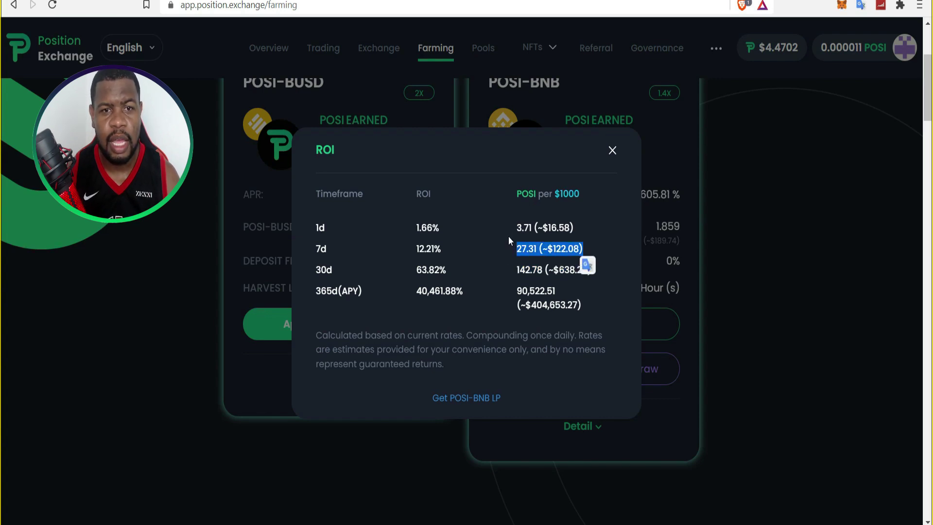
{"action": "left_click_drag", "start_coordinate": [529, 228], "coordinate": [573, 227]}
{"action": "left_click", "coordinate": [555, 249]}
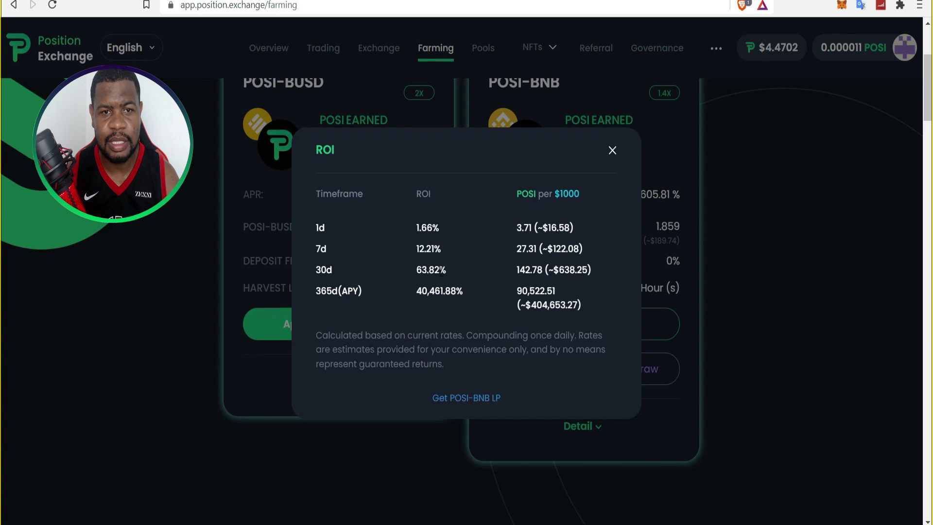
Compare the 30-day ROI percentage with its POSI and dollar earnings per $1000, and close the ROI dialog.
{"action": "left_click_drag", "start_coordinate": [452, 266], "coordinate": [426, 264]}
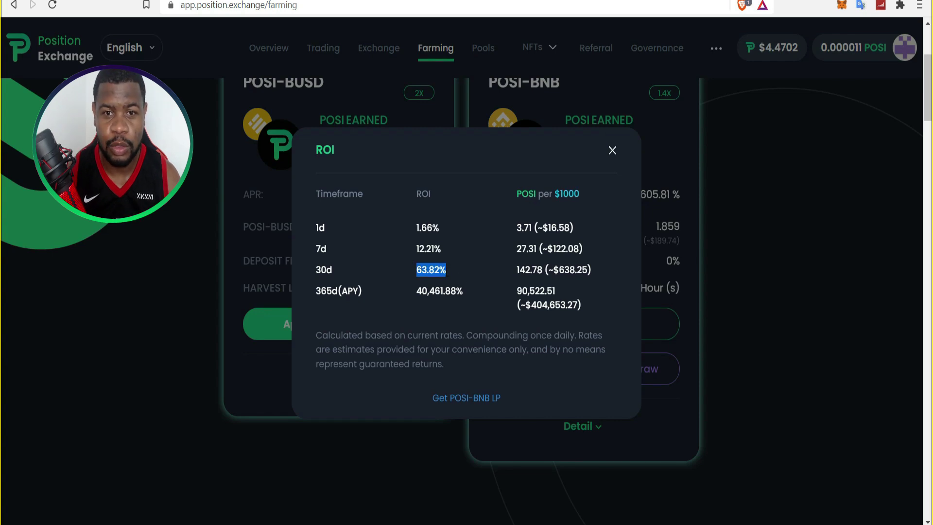
{"action": "left_click", "coordinate": [450, 270]}
{"action": "left_click_drag", "start_coordinate": [525, 268], "coordinate": [593, 265]}
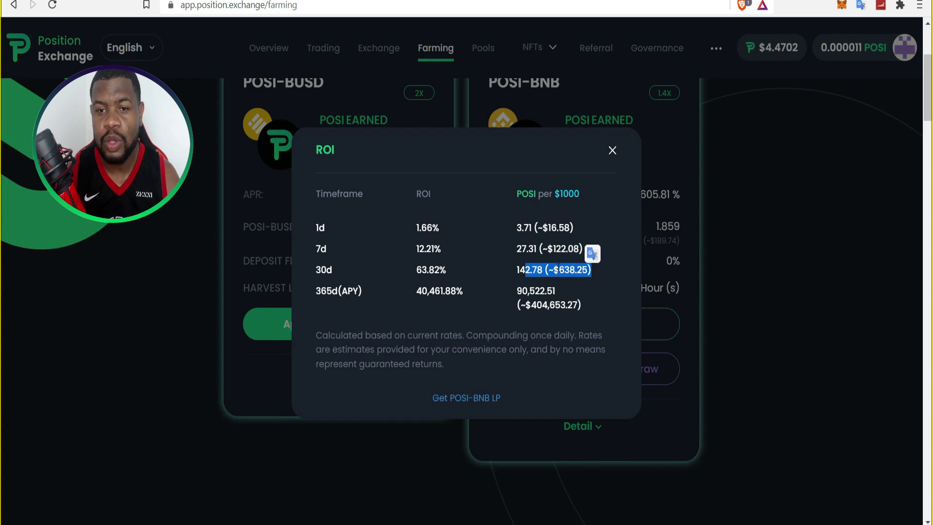
{"action": "left_click", "coordinate": [515, 269]}
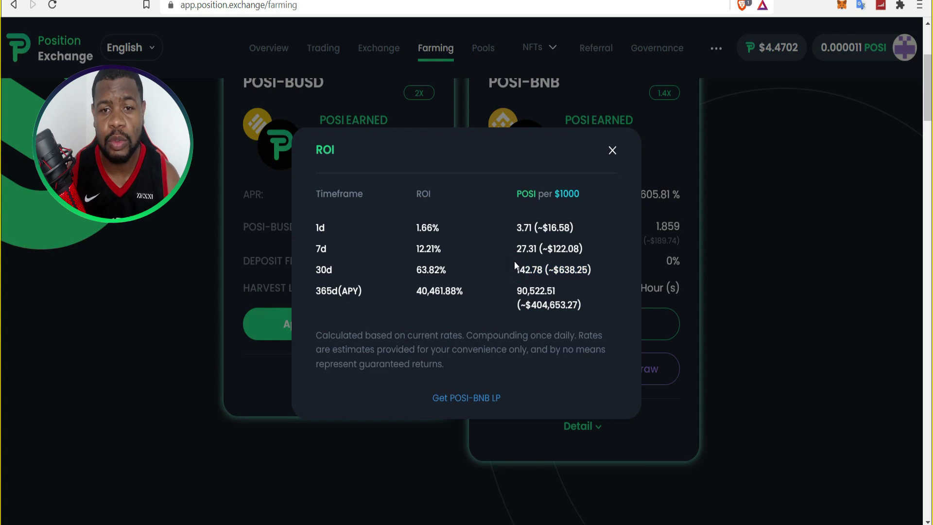
{"action": "left_click", "coordinate": [516, 267]}
{"action": "left_click_drag", "start_coordinate": [517, 267], "coordinate": [587, 269]}
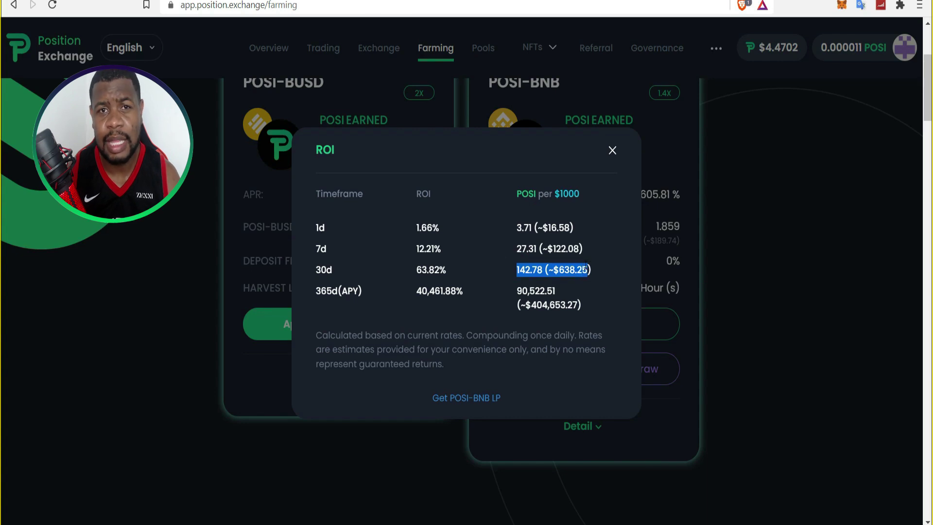
{"action": "left_click_drag", "start_coordinate": [593, 272], "coordinate": [593, 272]}
{"action": "left_click_drag", "start_coordinate": [421, 268], "coordinate": [469, 275]}
{"action": "left_click", "coordinate": [524, 266]}
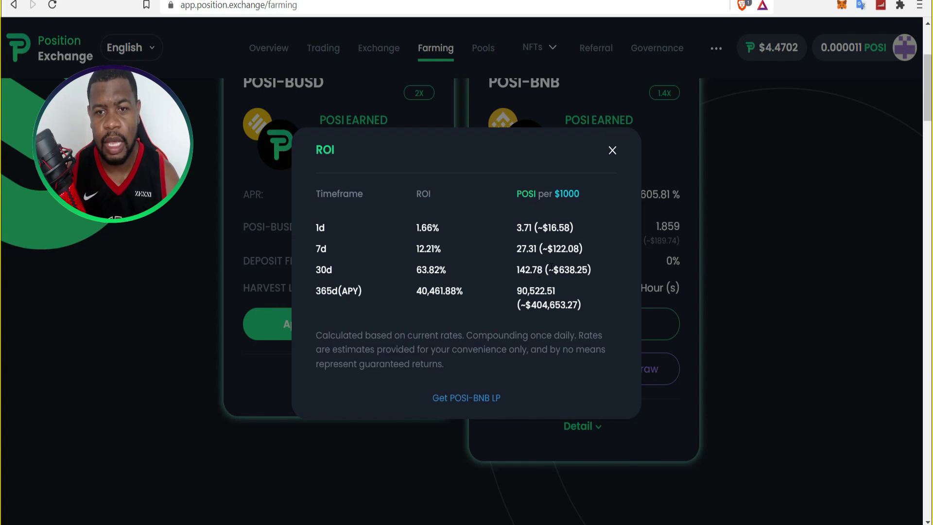
{"action": "left_click_drag", "start_coordinate": [549, 270], "coordinate": [577, 270]}
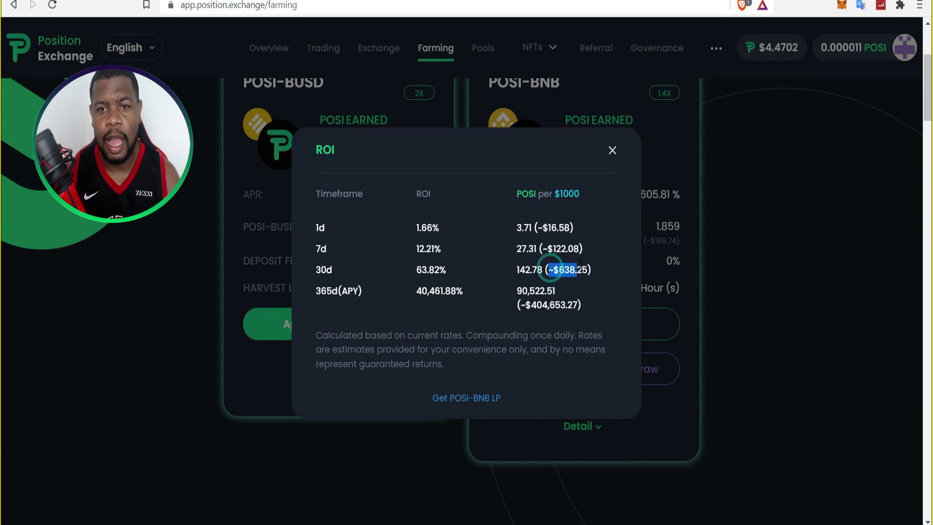
{"action": "left_click", "coordinate": [612, 151]}
{"action": "scroll", "coordinate": [609, 168], "scroll_direction": "up", "scroll_amount": 4}
{"action": "scroll", "coordinate": [577, 226], "scroll_direction": "down", "scroll_amount": 4}
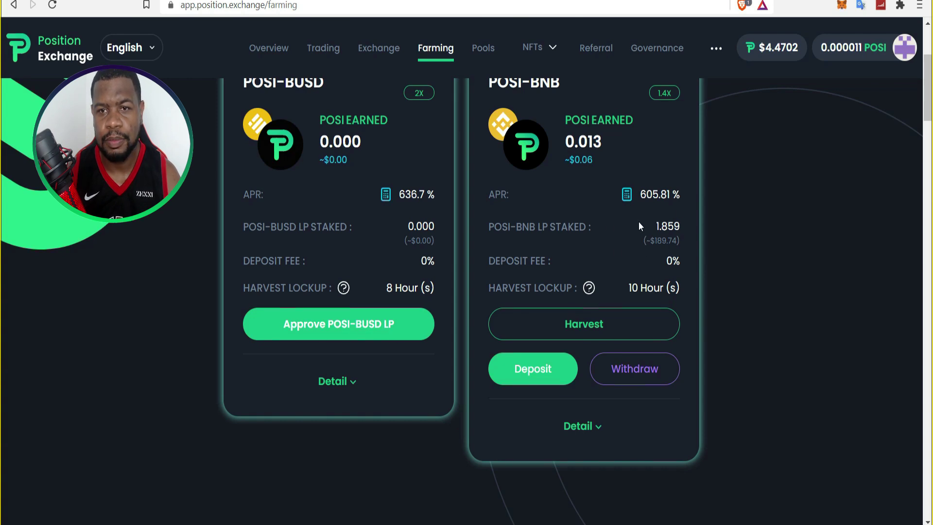
{"action": "scroll", "coordinate": [636, 258], "scroll_direction": "up", "scroll_amount": 3}
{"action": "scroll", "coordinate": [616, 297], "scroll_direction": "down", "scroll_amount": 2}
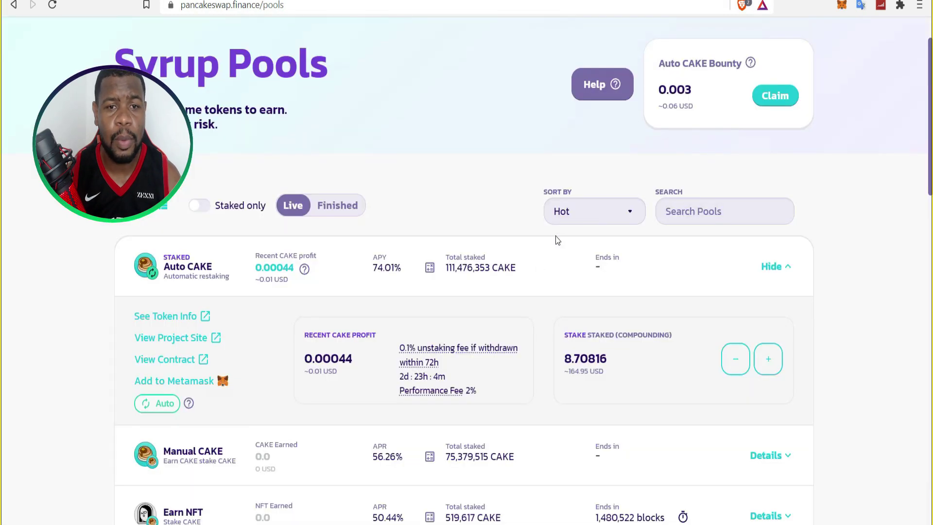
Check the unstaking fee of the Auto CAKE pool and open PancakeSwap's token exchange page.
{"action": "scroll", "coordinate": [508, 269], "scroll_direction": "down", "scroll_amount": 1}
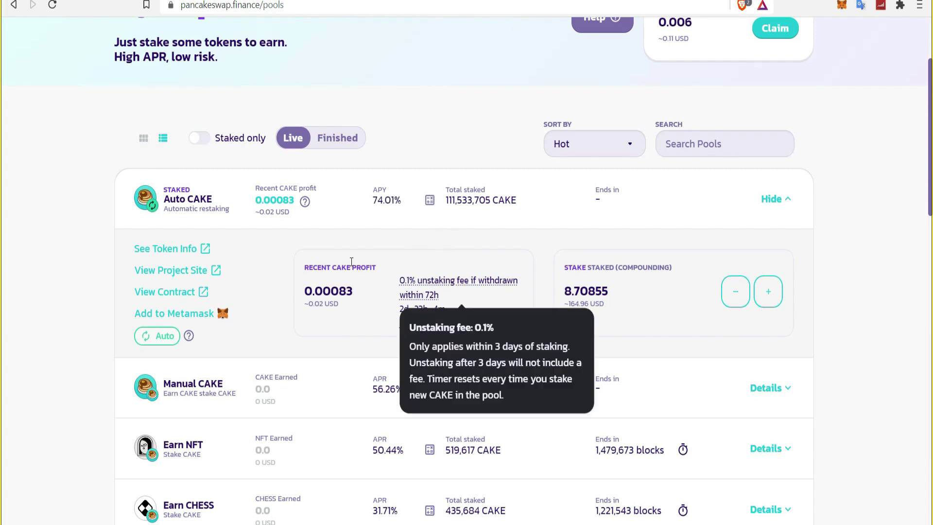
{"action": "scroll", "coordinate": [328, 221], "scroll_direction": "up", "scroll_amount": 2}
{"action": "mouse_move", "coordinate": [132, 45]}
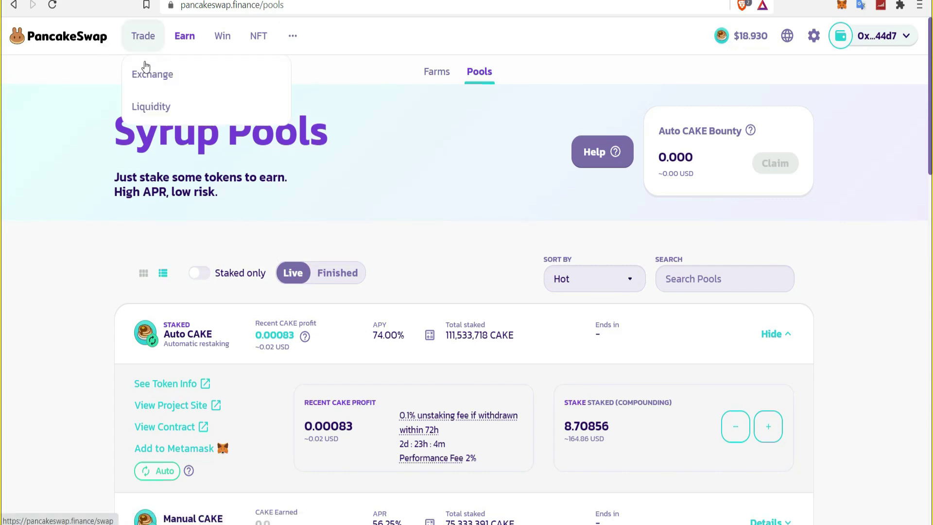
{"action": "left_click", "coordinate": [150, 77]}
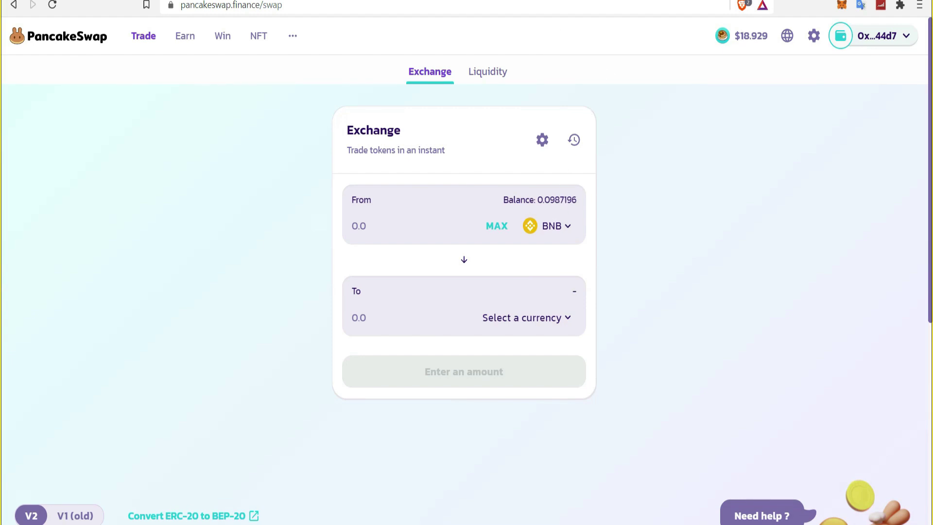
Switch to the Binance Coin page on CoinMarketCap and convert 0,09 BNB to US dollars.
{"action": "key", "text": "ctrl+Tab"}
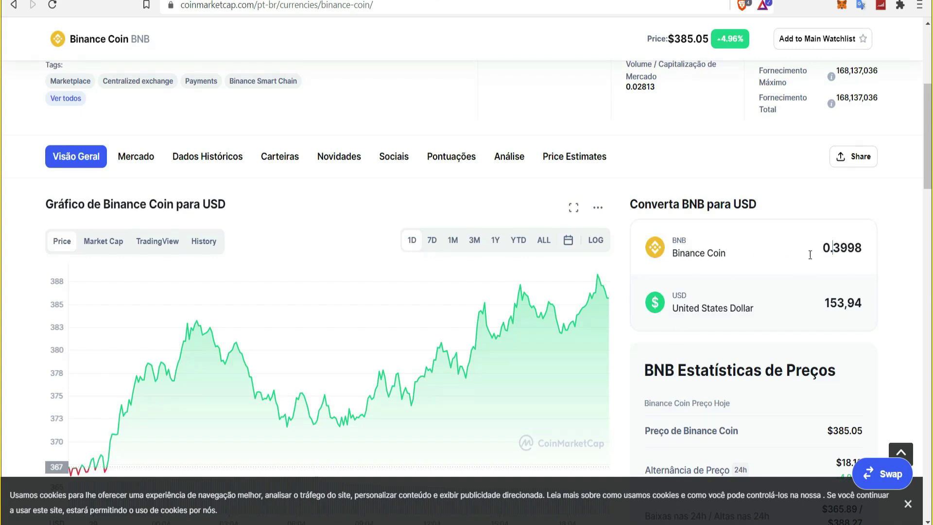
{"action": "left_click_drag", "start_coordinate": [821, 249], "coordinate": [870, 259]}
{"action": "type", "text": "0,09"}
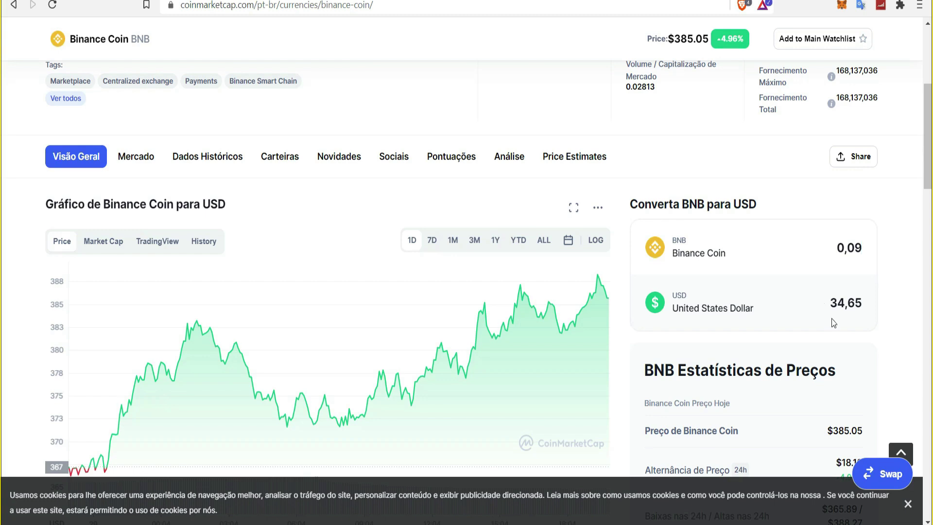
Set the converter's US dollar amount to 20 and copy the equivalent BNB amount.
{"action": "left_click_drag", "start_coordinate": [826, 304], "coordinate": [900, 304]}
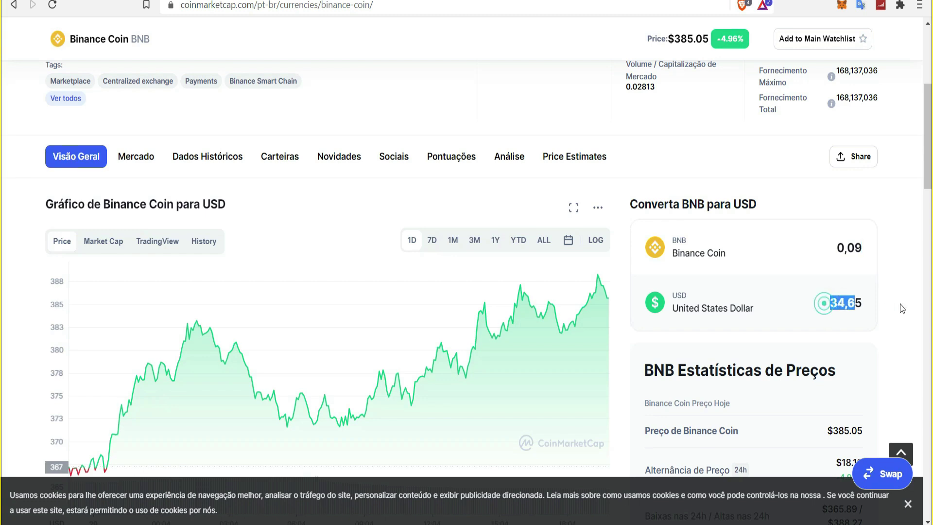
{"action": "type", "text": "20"}
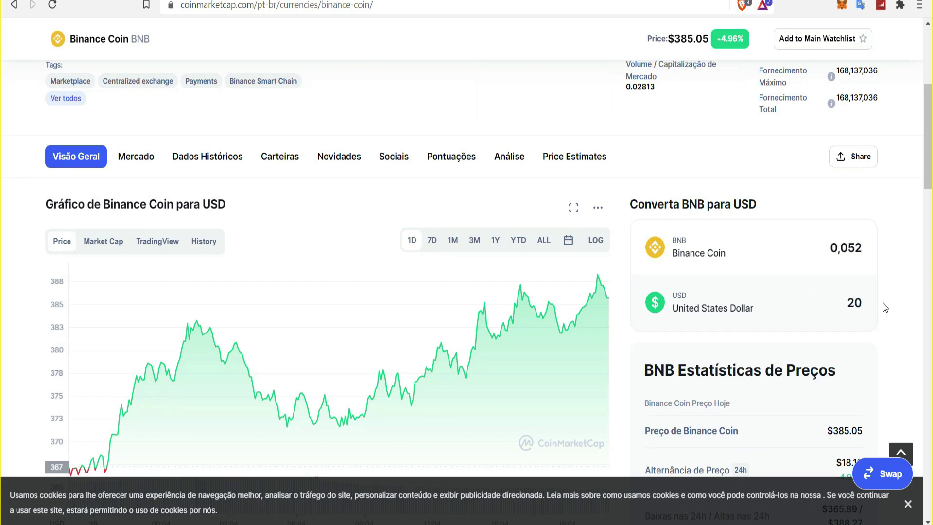
{"action": "left_click_drag", "start_coordinate": [825, 248], "coordinate": [872, 251]}
{"action": "right_click", "coordinate": [850, 251]}
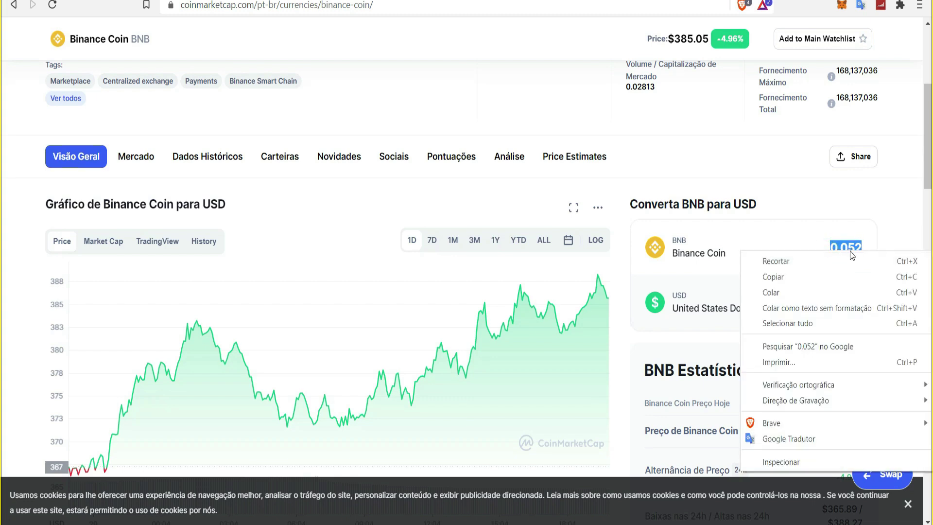
{"action": "left_click", "coordinate": [831, 276]}
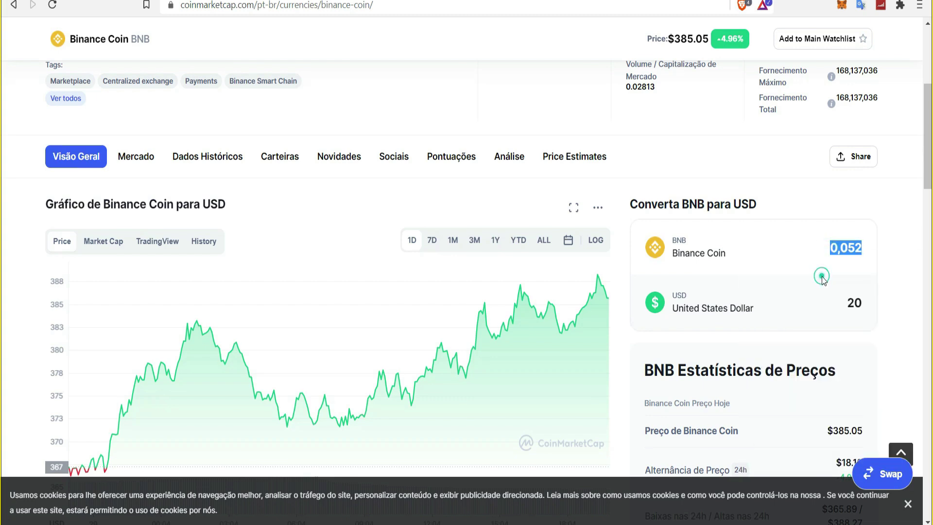
Set up a PancakeSwap exchange from 0.052 BNB to CAKE using the copied amount.
{"action": "left_click", "coordinate": [563, 0]}
{"action": "left_click", "coordinate": [396, 221]}
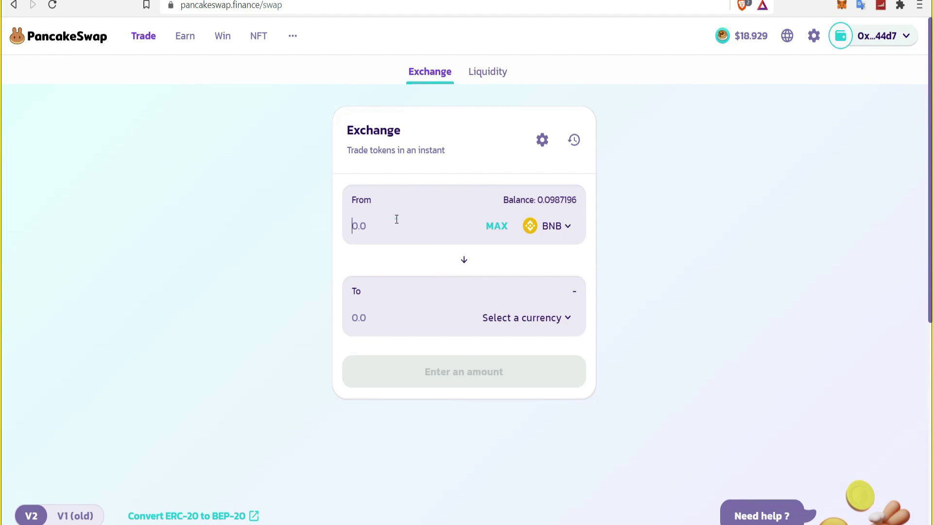
{"action": "key", "text": "ctrl+v"}
{"action": "left_click", "coordinate": [505, 316]}
{"action": "scroll", "coordinate": [406, 243], "scroll_direction": "down", "scroll_amount": 3}
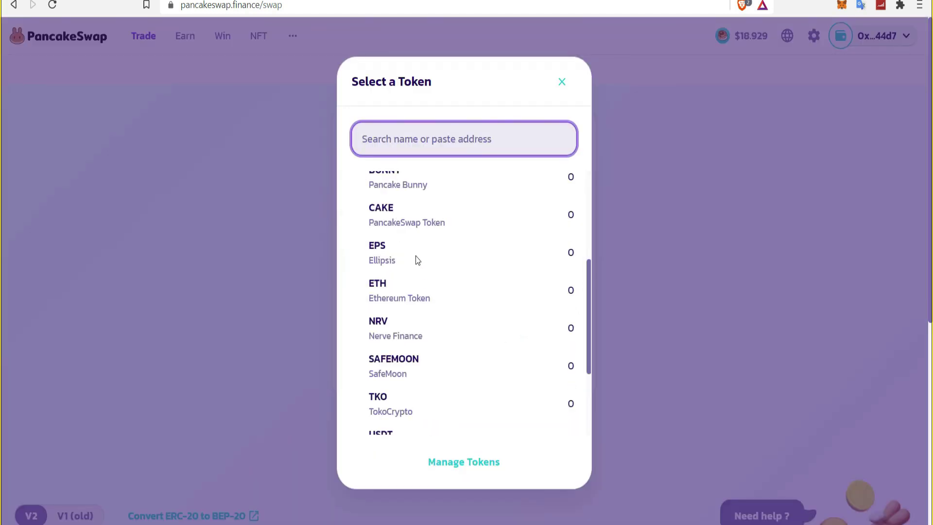
{"action": "left_click", "coordinate": [409, 215]}
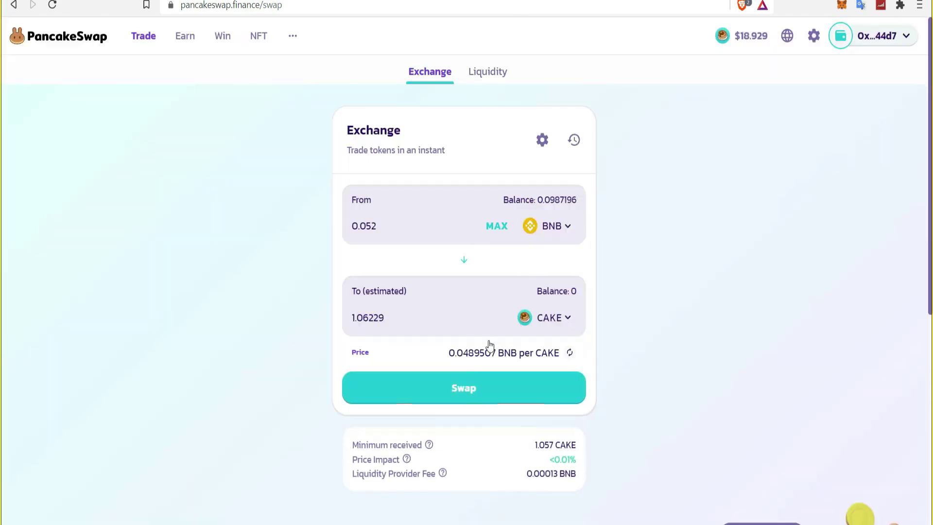
Submit the BNB to CAKE swap, confirm it in MetaMask and view the transaction on BscScan.
{"action": "left_click", "coordinate": [436, 385]}
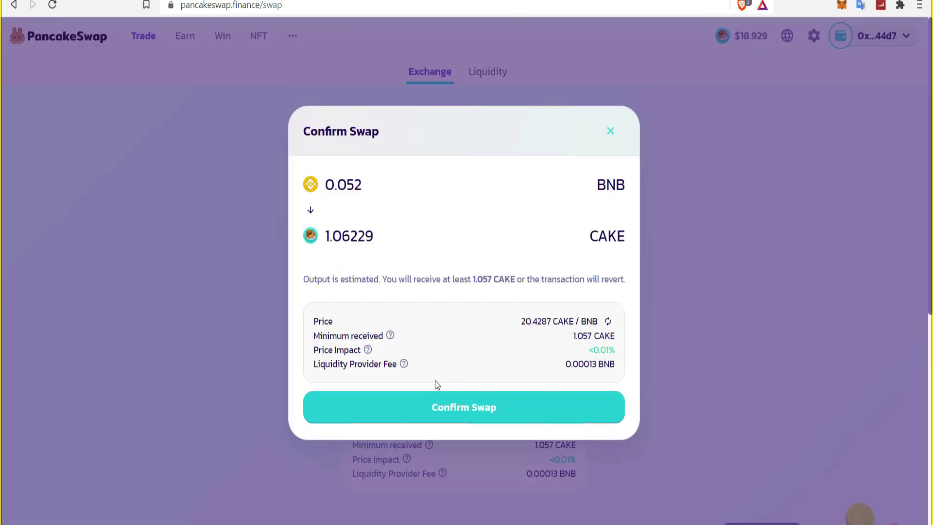
{"action": "left_click", "coordinate": [443, 419]}
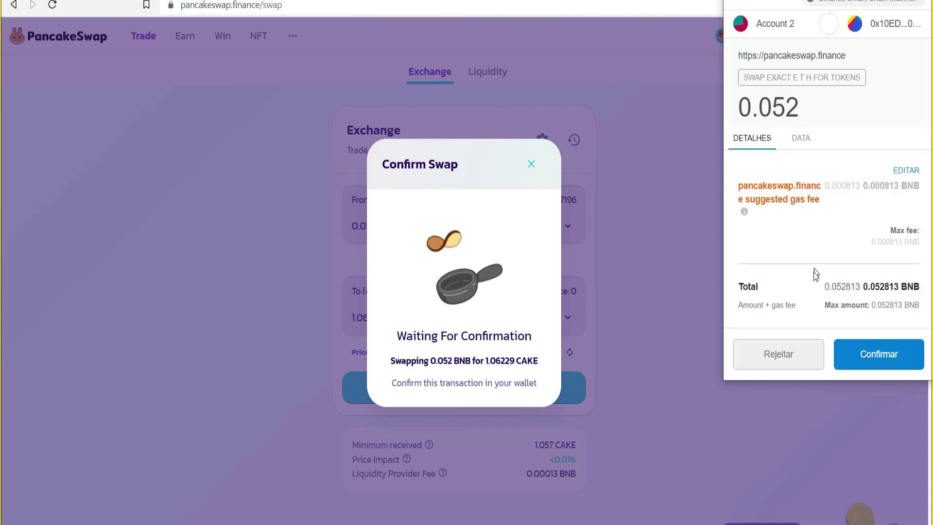
{"action": "left_click", "coordinate": [868, 347]}
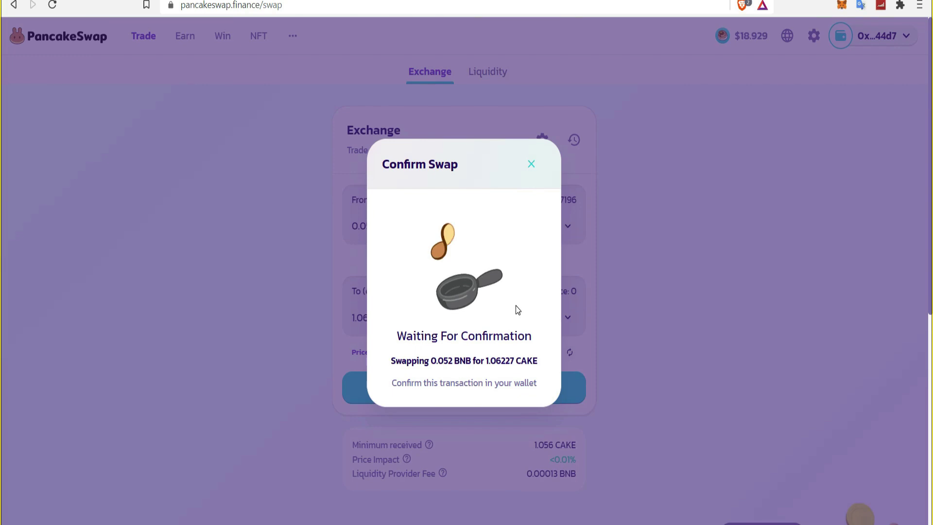
{"action": "left_click", "coordinate": [482, 306]}
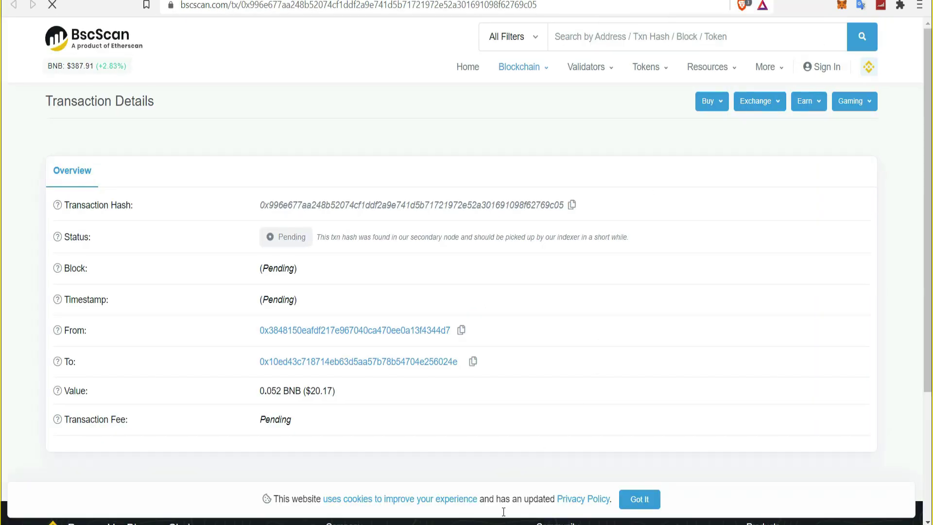
Switch to the Notepad note holding the recorded dollar fees and highlight both amounts.
{"action": "mouse_move", "coordinate": [538, 496]}
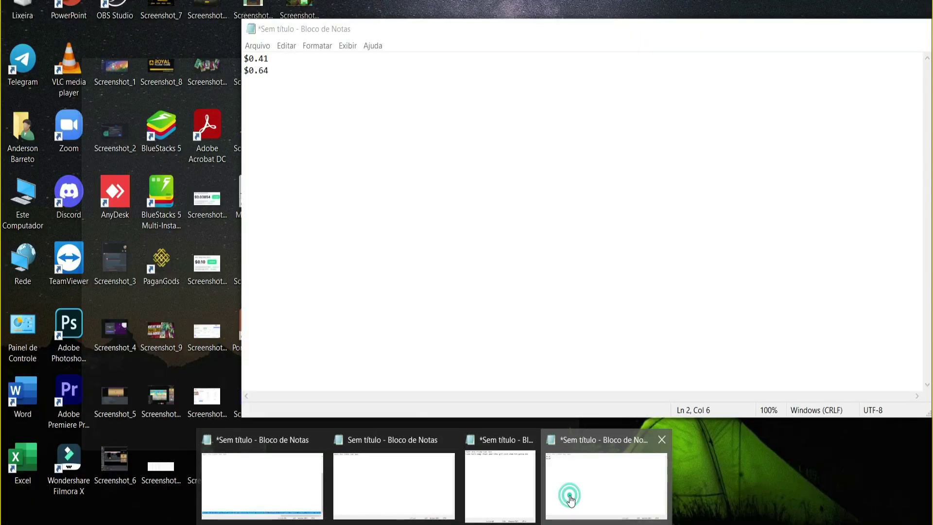
{"action": "left_click", "coordinate": [569, 496]}
{"action": "left_click", "coordinate": [282, 71]}
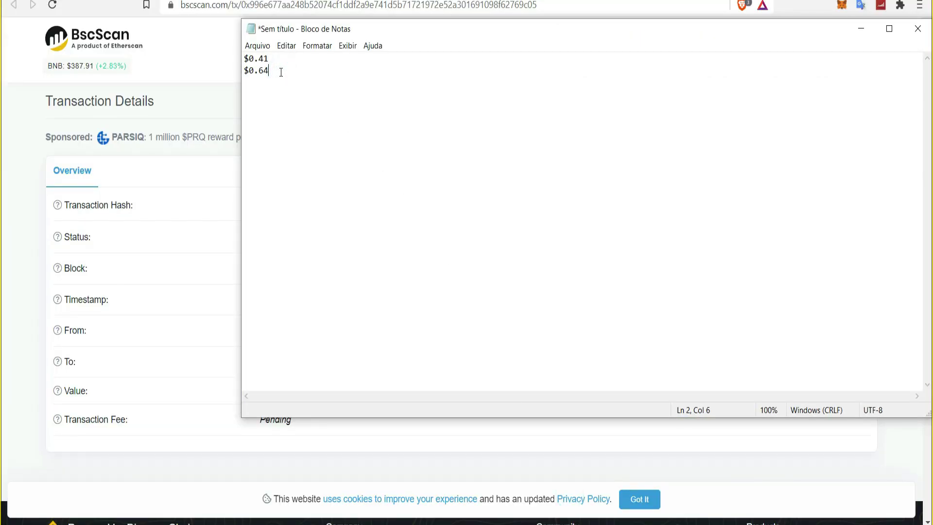
{"action": "left_click_drag", "start_coordinate": [267, 70], "coordinate": [247, 60]}
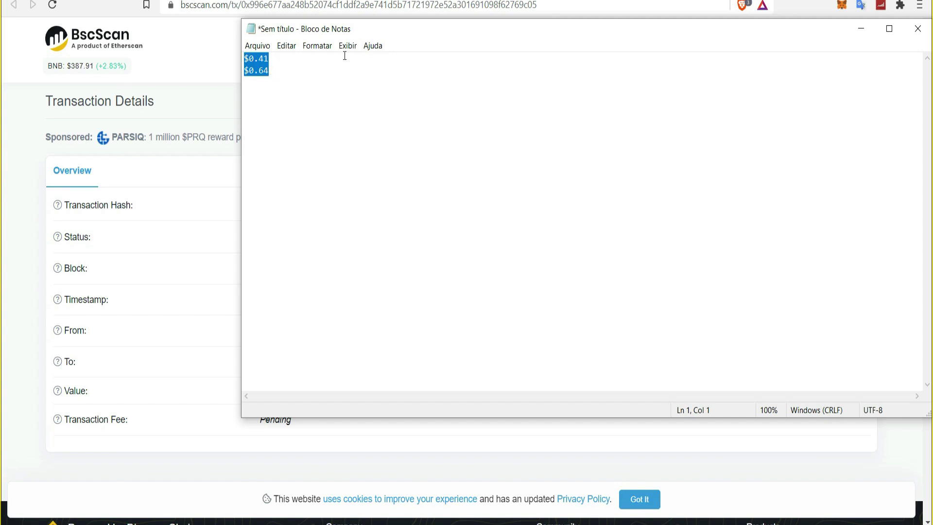
{"action": "left_click", "coordinate": [289, 79]}
{"action": "key", "text": "shift+Home"}
{"action": "key", "text": "shift+Up"}
Search Google for "dolar hoje" in the browser and convert 1,10 US dollars to Brazilian reais.
{"action": "key", "text": "alt+Tab"}
{"action": "key", "text": "ctrl+t"}
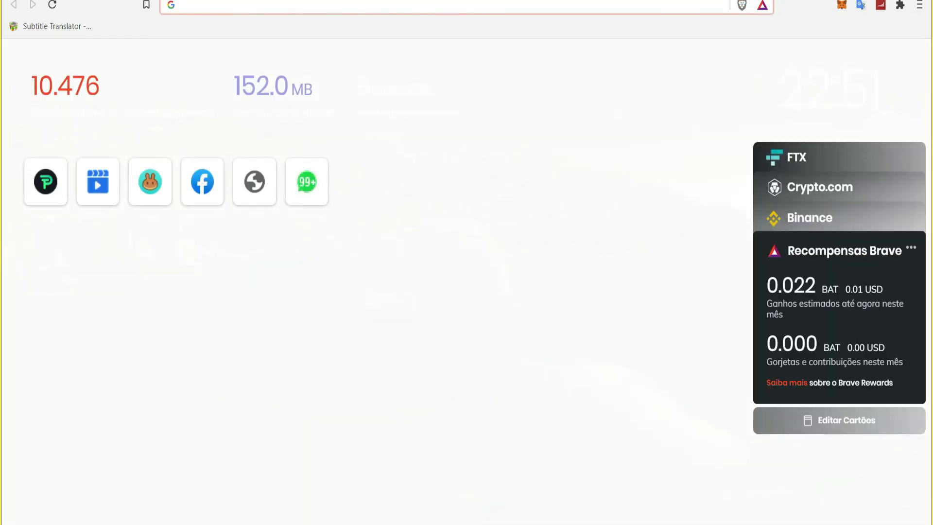
{"action": "type", "text": "dolar hoje"}
{"action": "key", "text": "Return"}
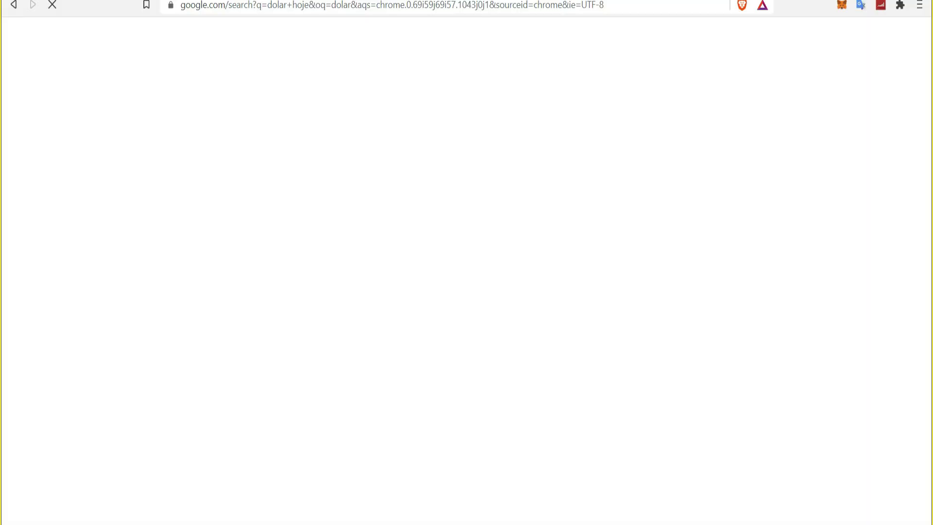
{"action": "left_click", "coordinate": [165, 245]}
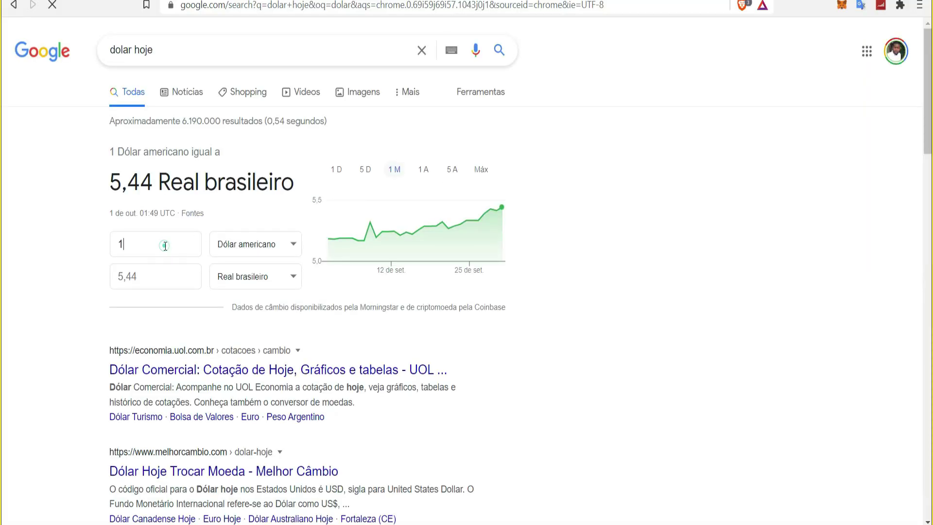
{"action": "type", "text": ",10"}
{"action": "left_click_drag", "start_coordinate": [154, 278], "coordinate": [113, 279]}
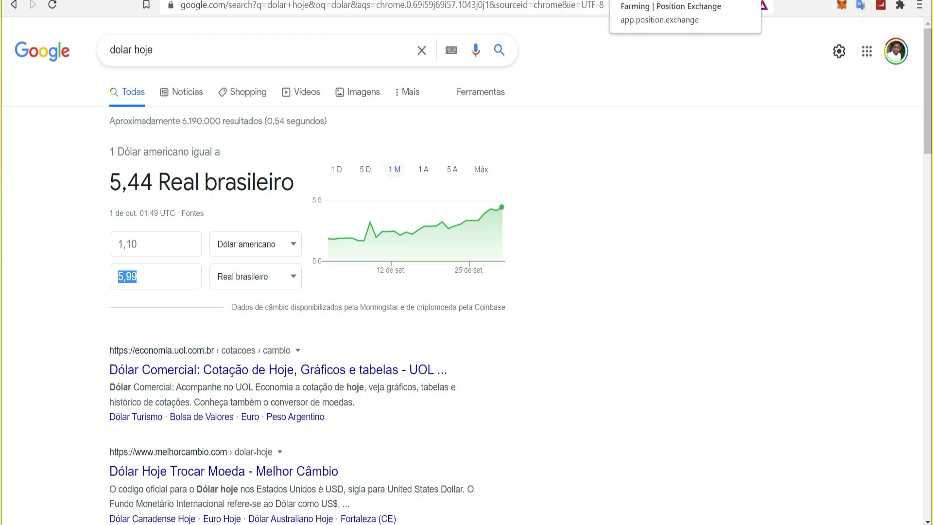
Reload the swap's BscScan transaction page and examine the transaction fee in dollars.
{"action": "left_click", "coordinate": [574, 1]}
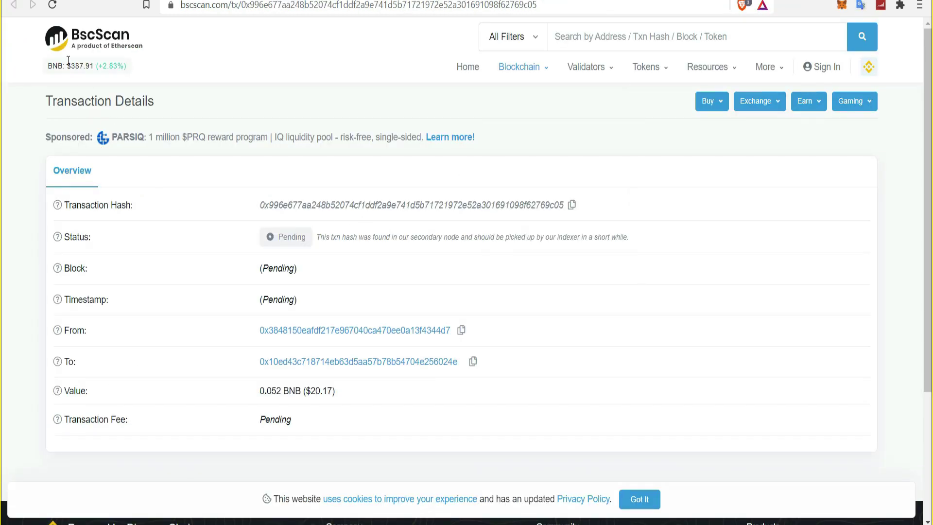
{"action": "left_click", "coordinate": [58, 7]}
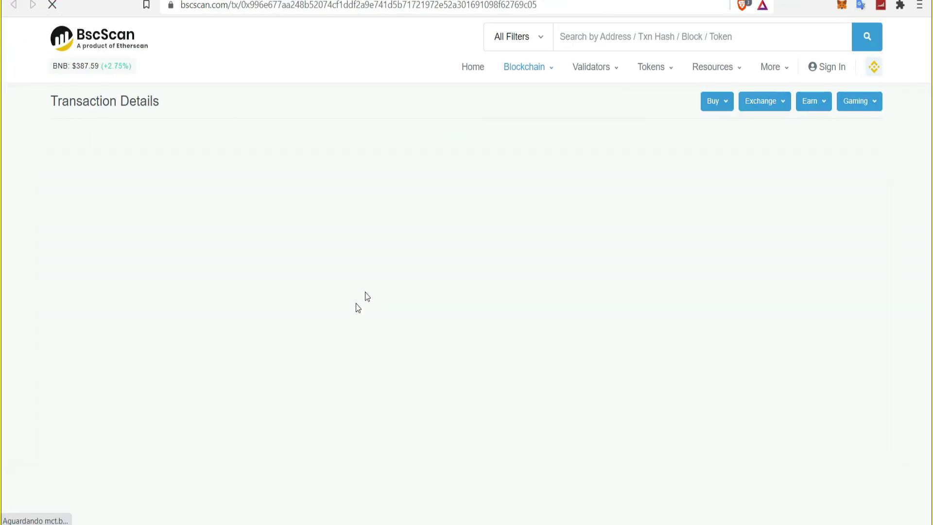
{"action": "scroll", "coordinate": [379, 312], "scroll_direction": "down", "scroll_amount": 2}
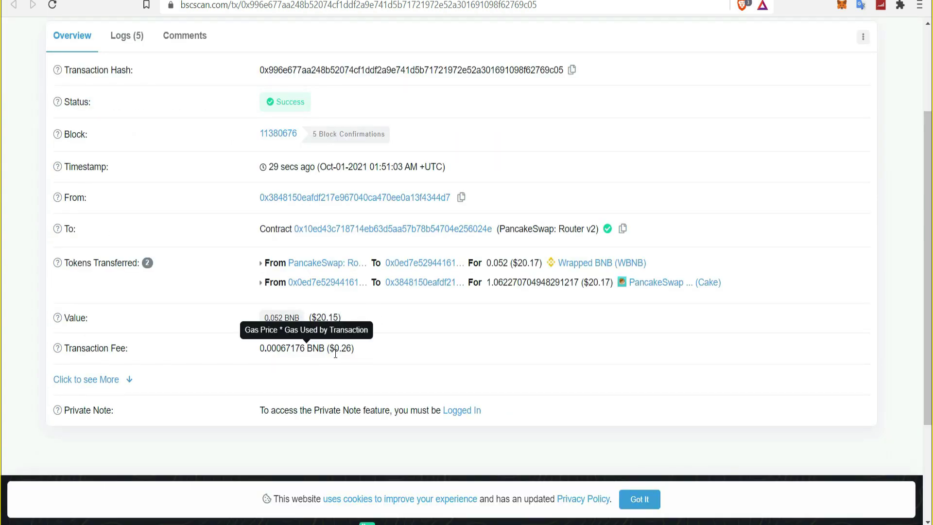
{"action": "left_click_drag", "start_coordinate": [330, 348], "coordinate": [355, 348]}
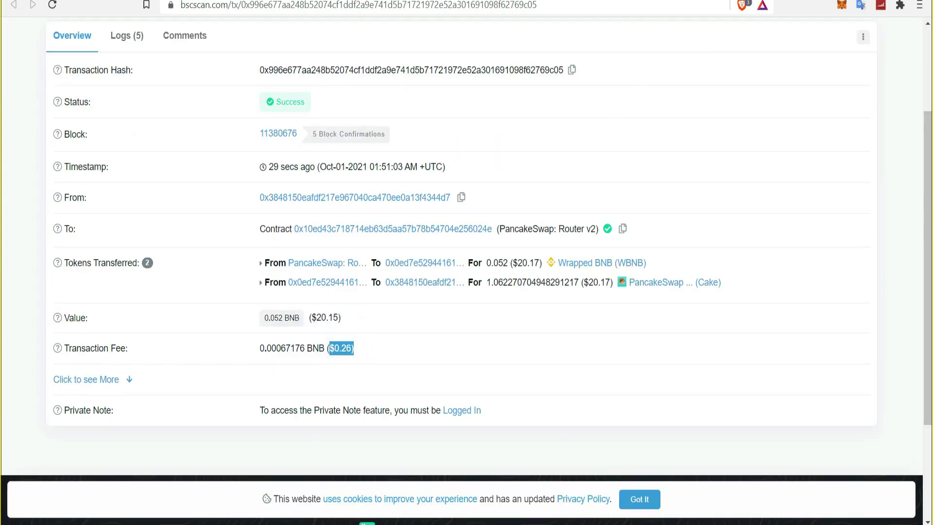
Convert 0,26 US dollars to Brazilian reais in Google's currency converter.
{"action": "key", "text": "ctrl+Tab"}
{"action": "left_click", "coordinate": [161, 235]}
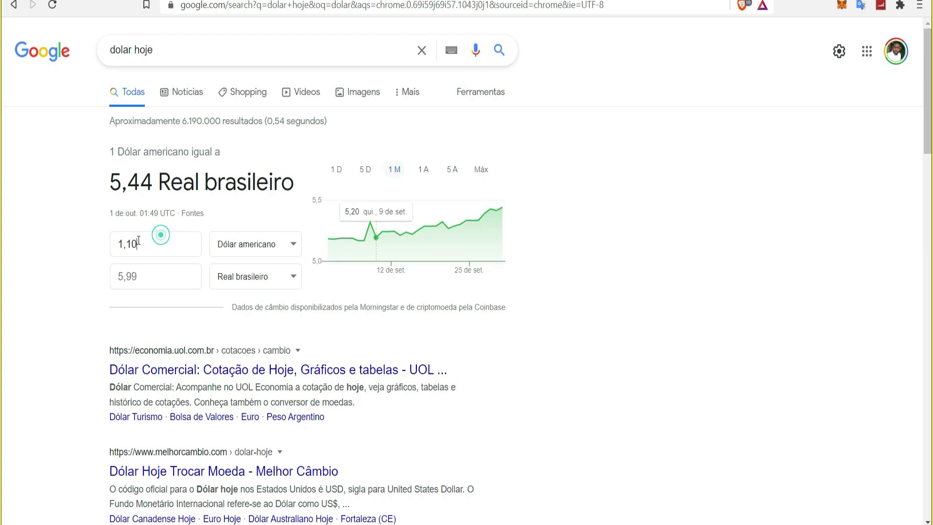
{"action": "type", "text": "0,26"}
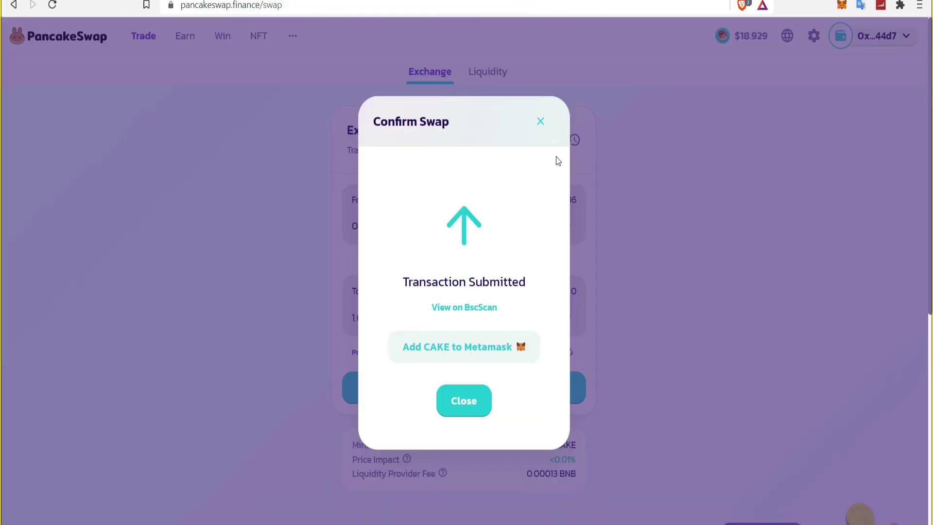
Close the swap confirmation on PancakeSwap, reload the exchange page and check the CAKE amount in the transaction receipt.
{"action": "left_click", "coordinate": [541, 121]}
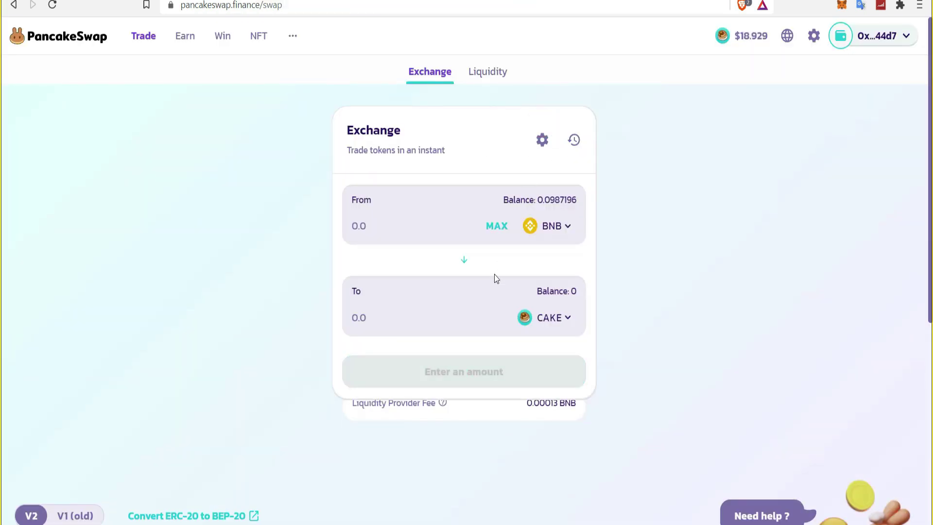
{"action": "left_click", "coordinate": [53, 4]}
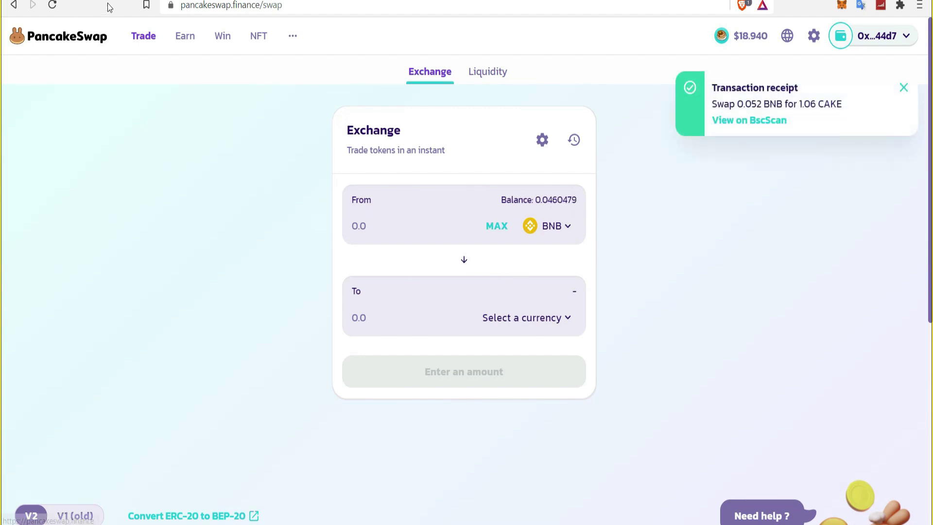
{"action": "left_click_drag", "start_coordinate": [802, 103], "coordinate": [829, 98]}
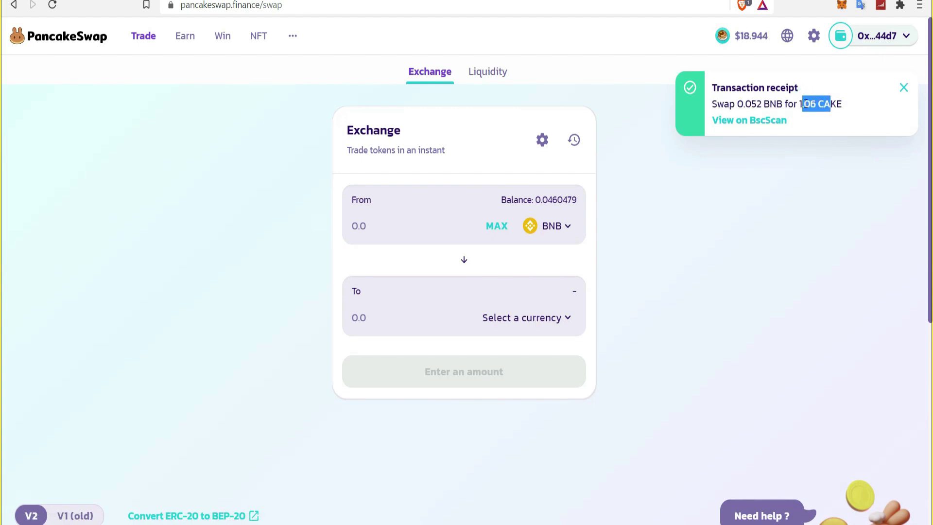
Open PancakeSwap's Syrup Pools and examine the Auto CAKE pool's APY.
{"action": "mouse_move", "coordinate": [192, 43]}
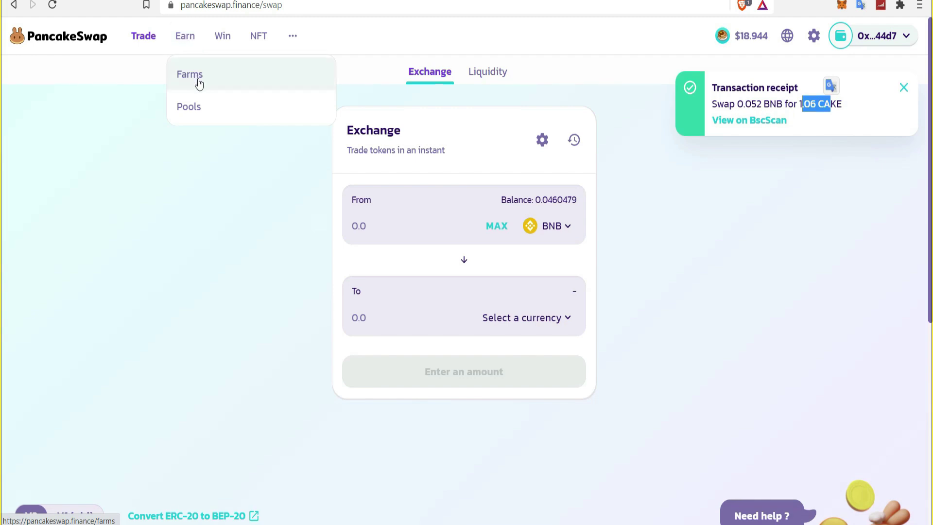
{"action": "left_click", "coordinate": [195, 106]}
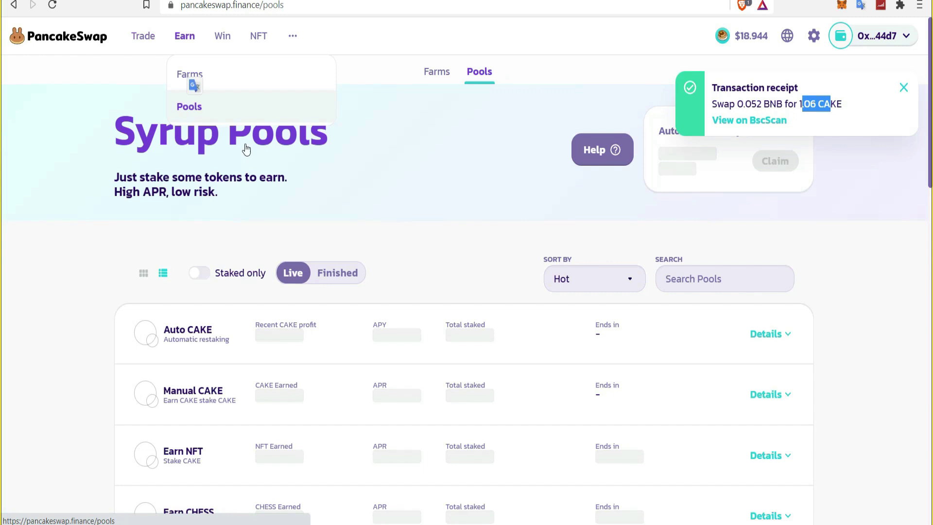
{"action": "scroll", "coordinate": [265, 287], "scroll_direction": "down", "scroll_amount": 1}
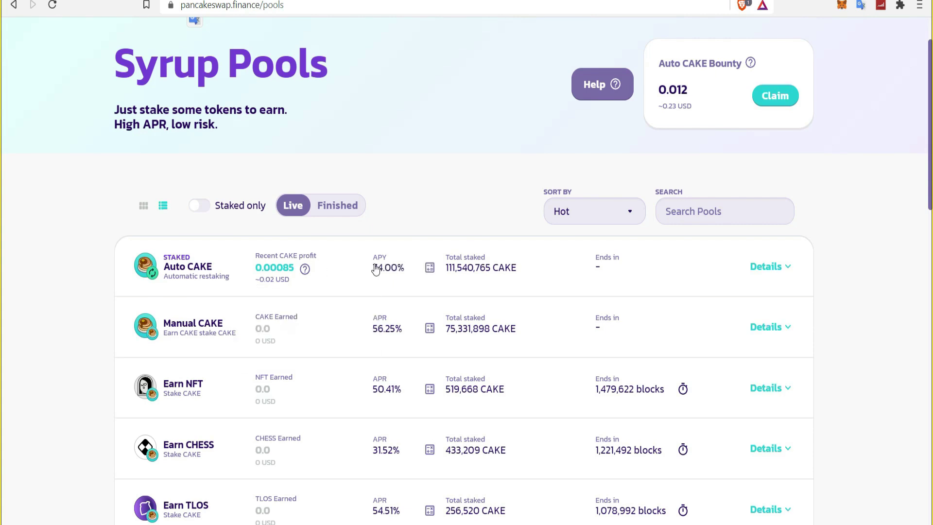
Open the Auto CAKE pool's ROI calculator and convert 1000 Brazilian reais to US dollars in Google's currency converter.
{"action": "left_click", "coordinate": [434, 271]}
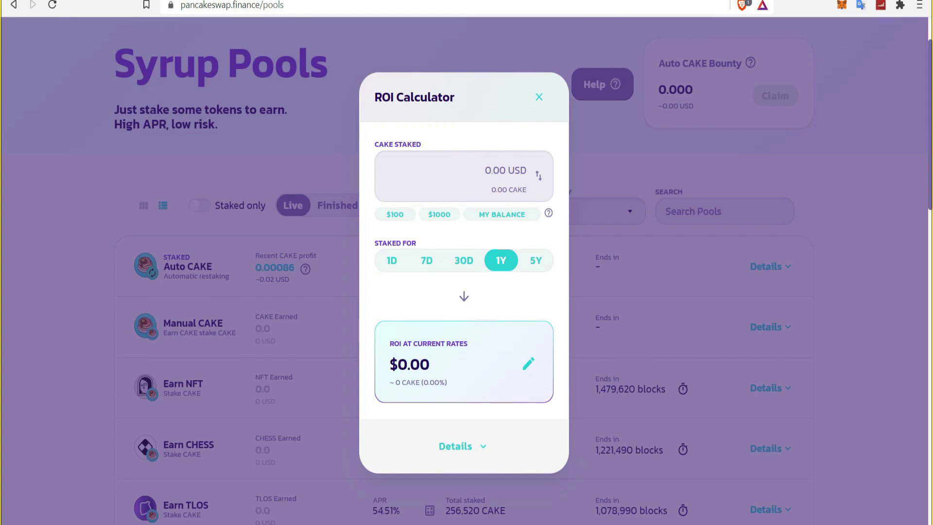
{"action": "key", "text": "ctrl+Tab"}
{"action": "left_click", "coordinate": [143, 265]}
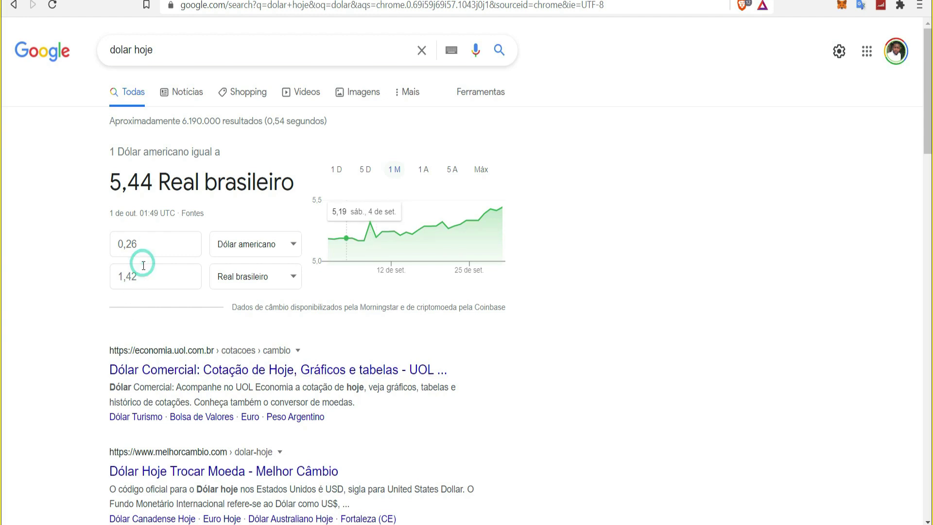
{"action": "type", "text": "1000"}
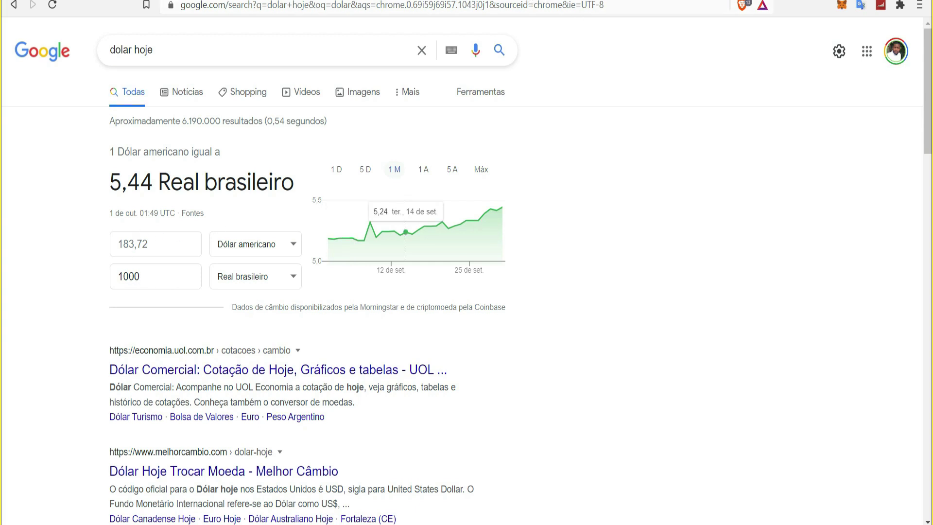
Calculate the Auto CAKE return for 4000 USD staked over 30 days in PancakeSwap's ROI calculator.
{"action": "key", "text": "ctrl+Tab"}
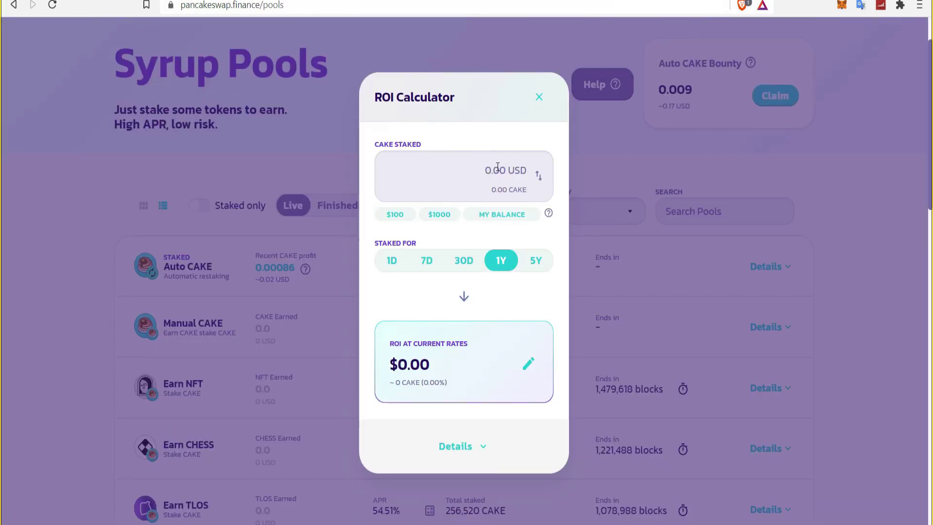
{"action": "type", "text": "4000"}
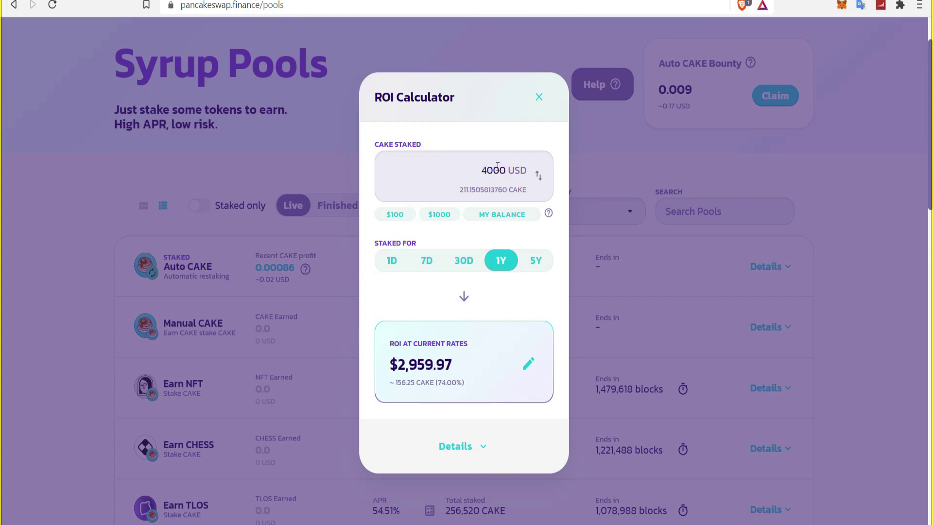
{"action": "left_click", "coordinate": [461, 266]}
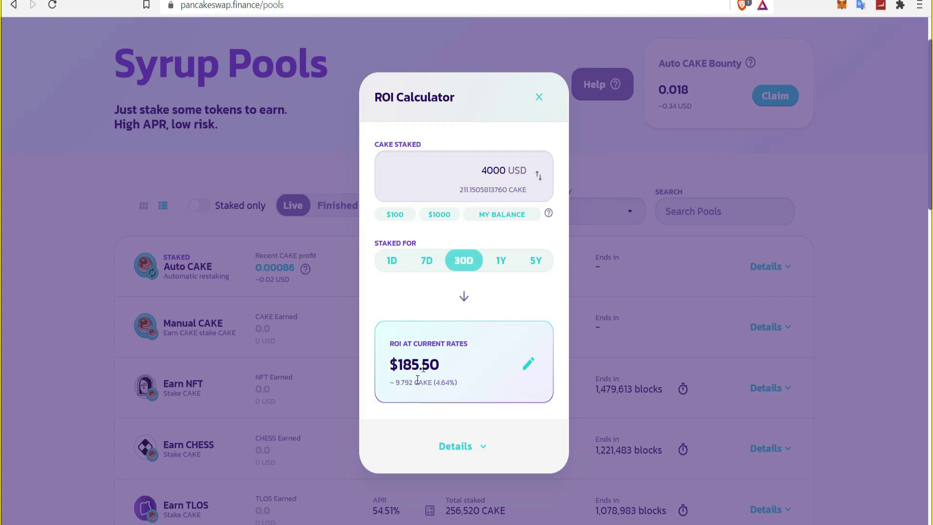
{"action": "key", "text": "ctrl+Tab"}
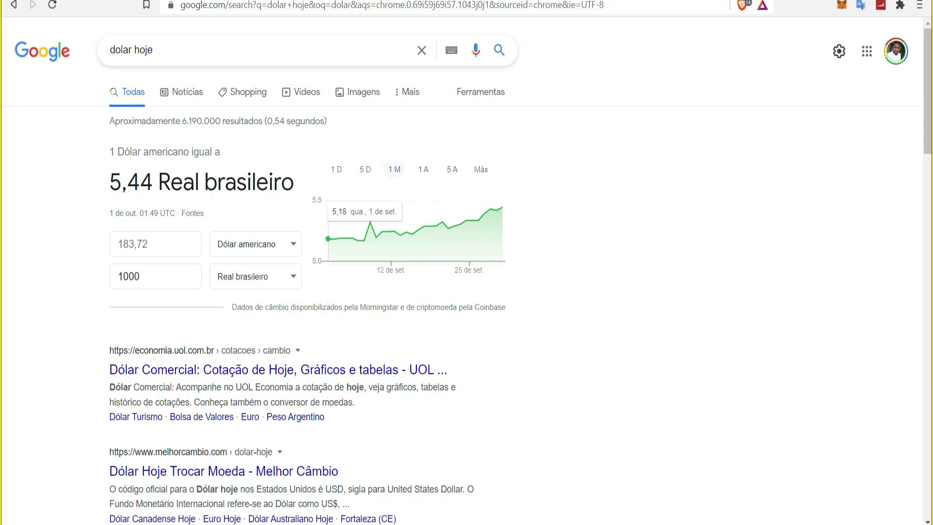
{"action": "key", "text": "ctrl+Tab"}
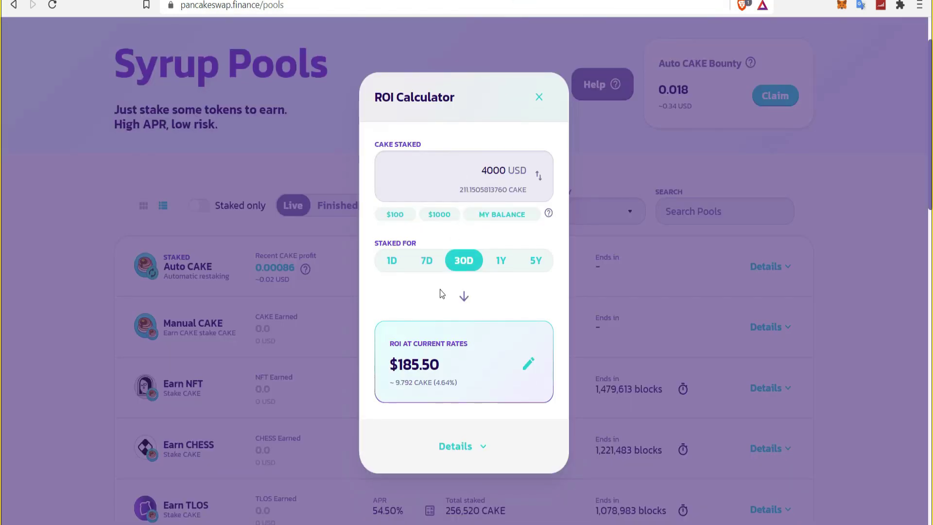
{"action": "left_click_drag", "start_coordinate": [469, 170], "coordinate": [511, 171]}
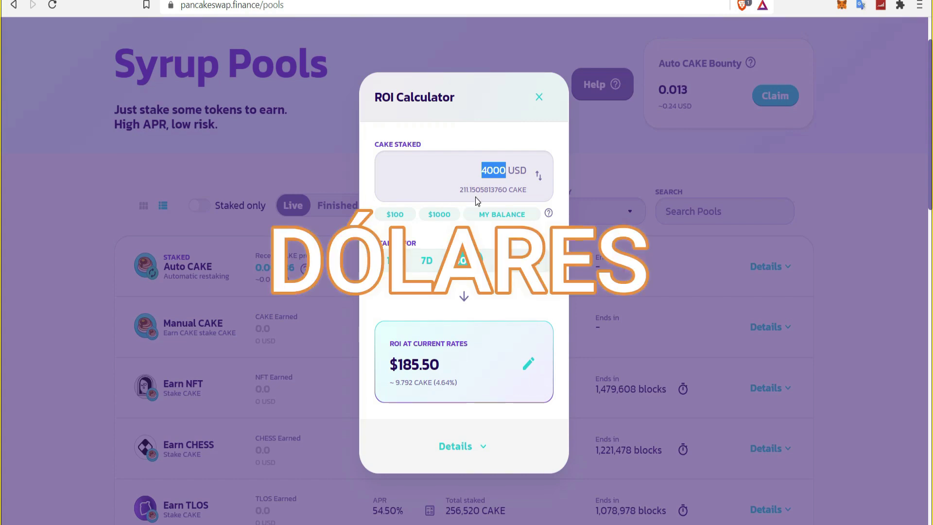
{"action": "left_click", "coordinate": [480, 172]}
{"action": "left_click_drag", "start_coordinate": [481, 171], "coordinate": [517, 165]}
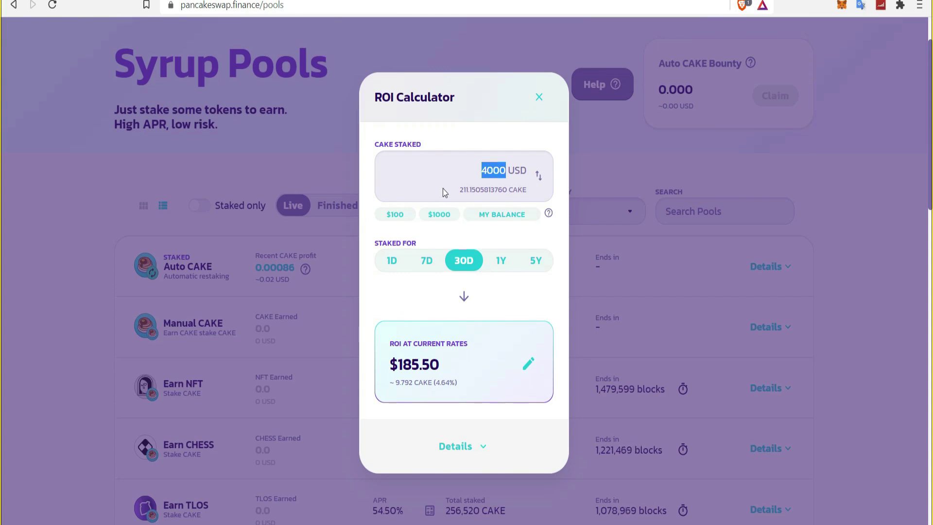
{"action": "left_click", "coordinate": [476, 171]}
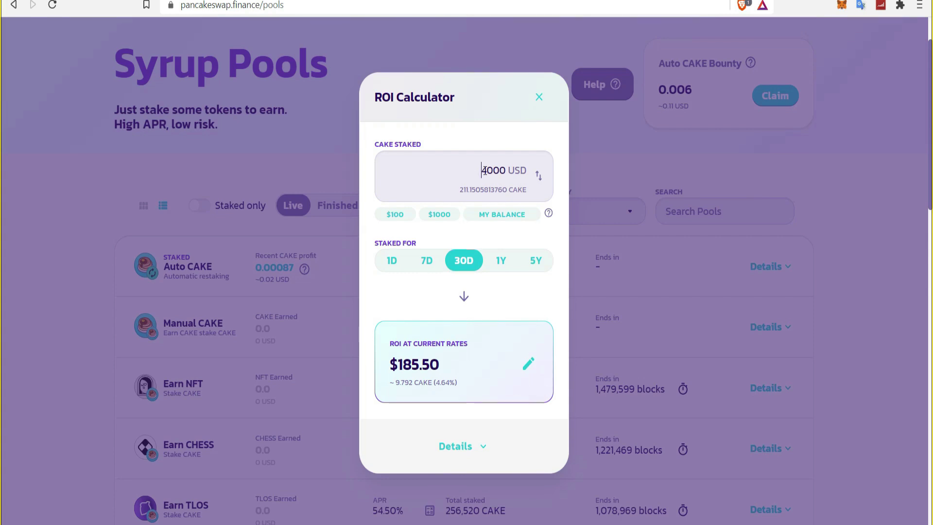
{"action": "left_click_drag", "start_coordinate": [478, 167], "coordinate": [510, 175]}
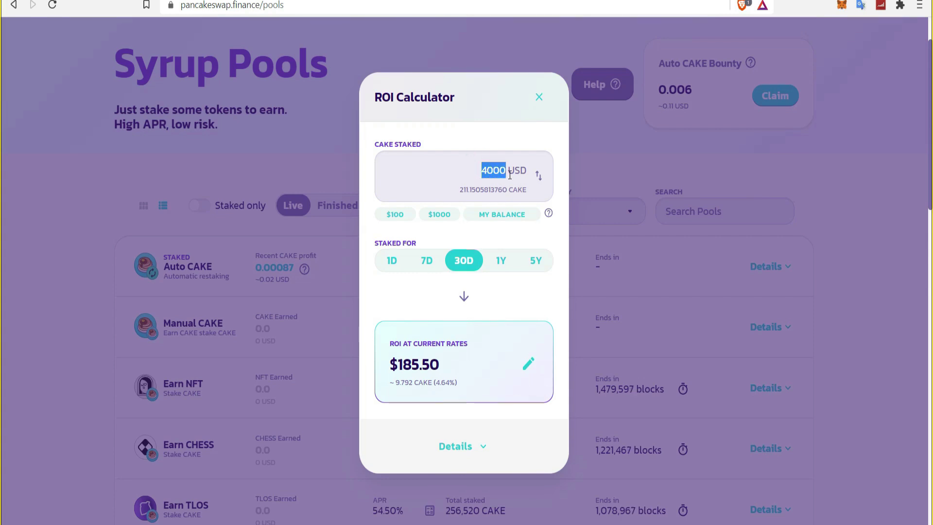
Convert 4000 US dollars to Brazilian reais in Google's currency converter.
{"action": "left_click", "coordinate": [744, 1]}
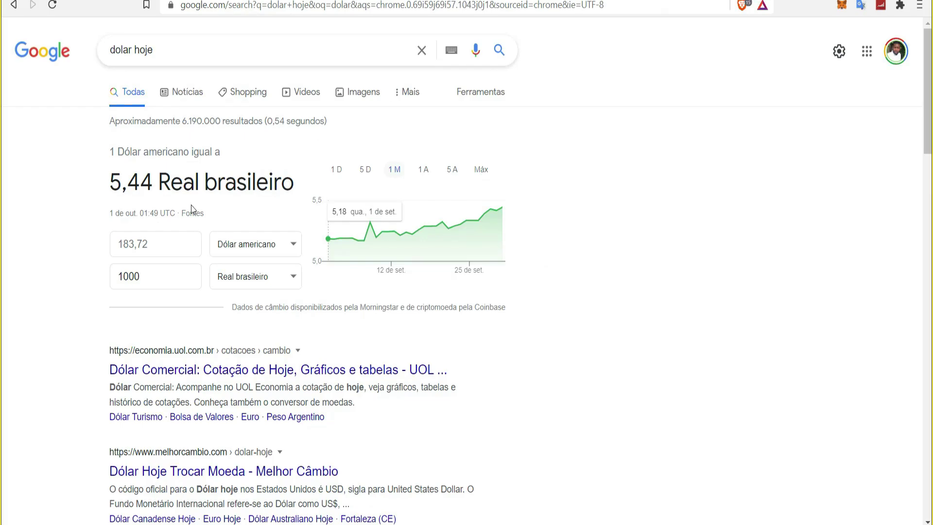
{"action": "left_click", "coordinate": [178, 240]}
{"action": "type", "text": "4000"}
{"action": "left_click_drag", "start_coordinate": [129, 276], "coordinate": [158, 276]}
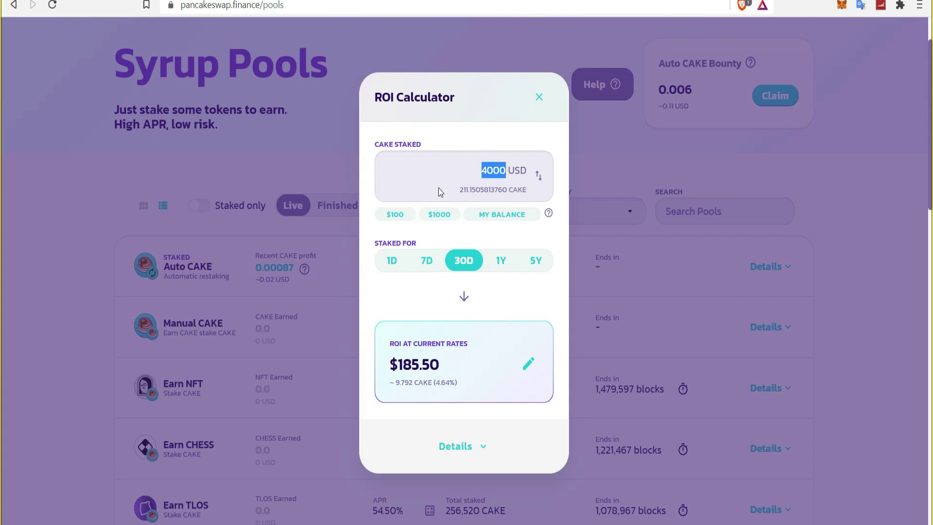
Return to PancakeSwap's ROI calculator and calculate the 30-day return for a 50 USD stake.
{"action": "left_click", "coordinate": [466, 161]}
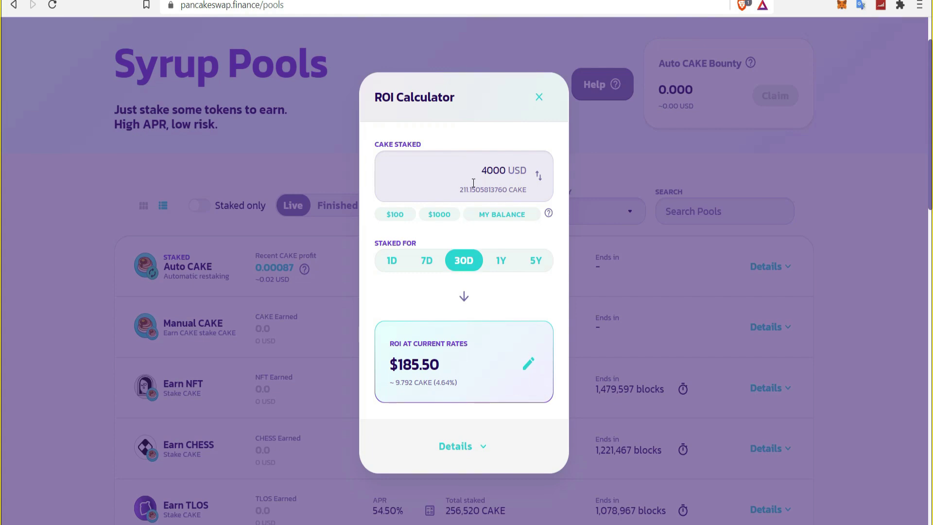
{"action": "double_click", "coordinate": [492, 170]}
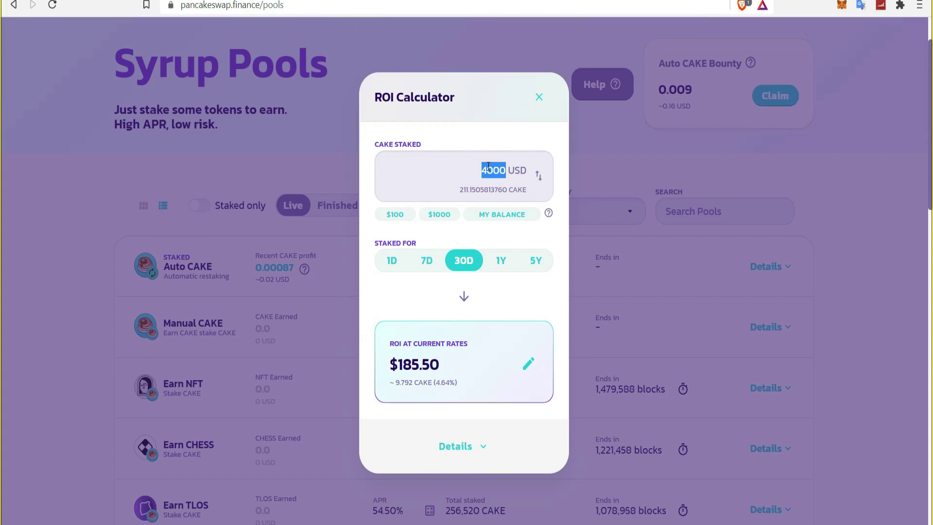
{"action": "type", "text": "50"}
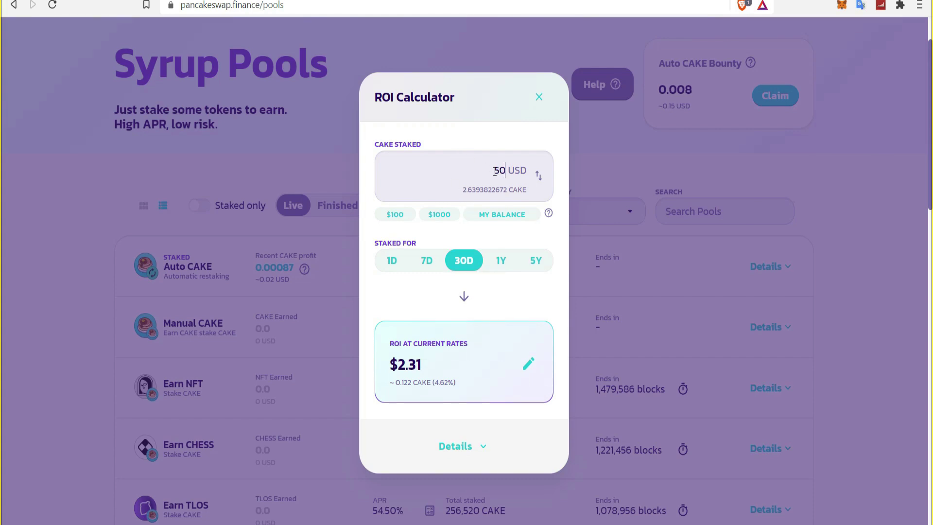
Set the ROI calculator's stake back to 4000 USD and examine the 30-day return.
{"action": "left_click_drag", "start_coordinate": [494, 171], "coordinate": [508, 179]}
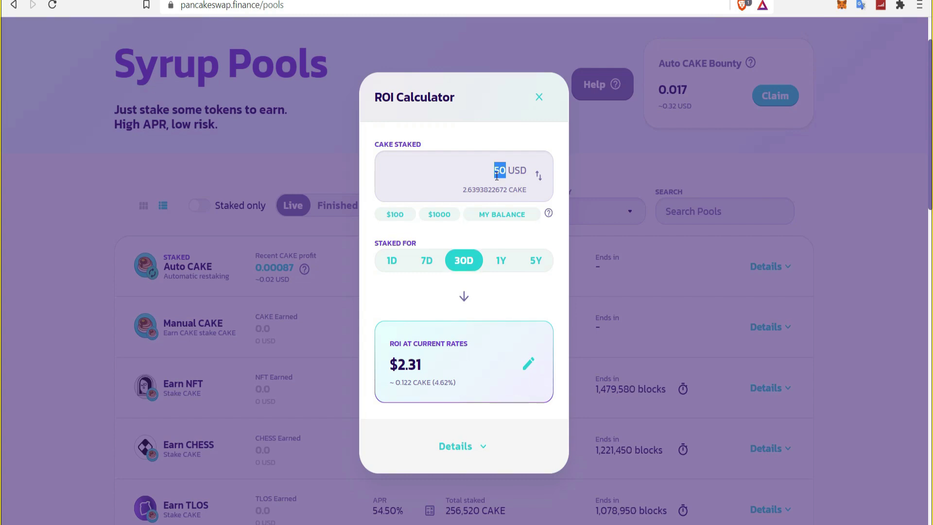
{"action": "type", "text": "4000"}
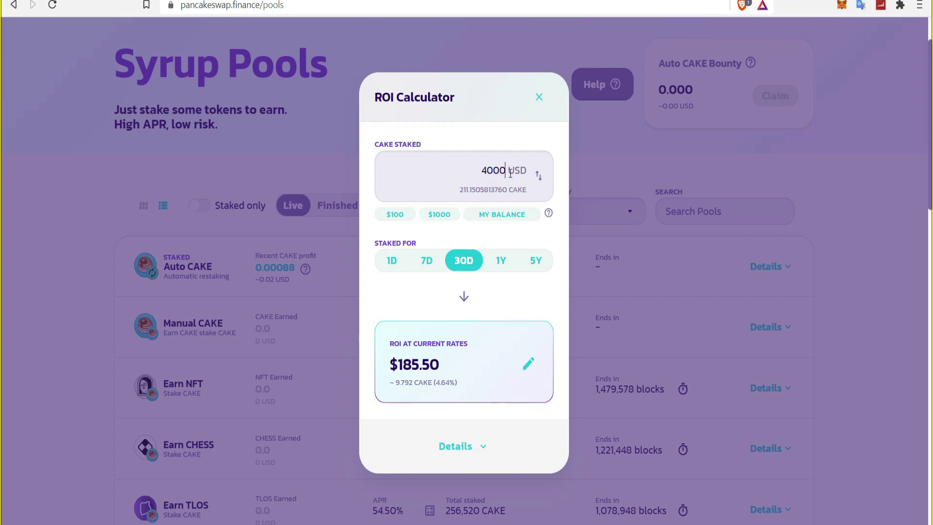
{"action": "left_click_drag", "start_coordinate": [502, 174], "coordinate": [485, 171]}
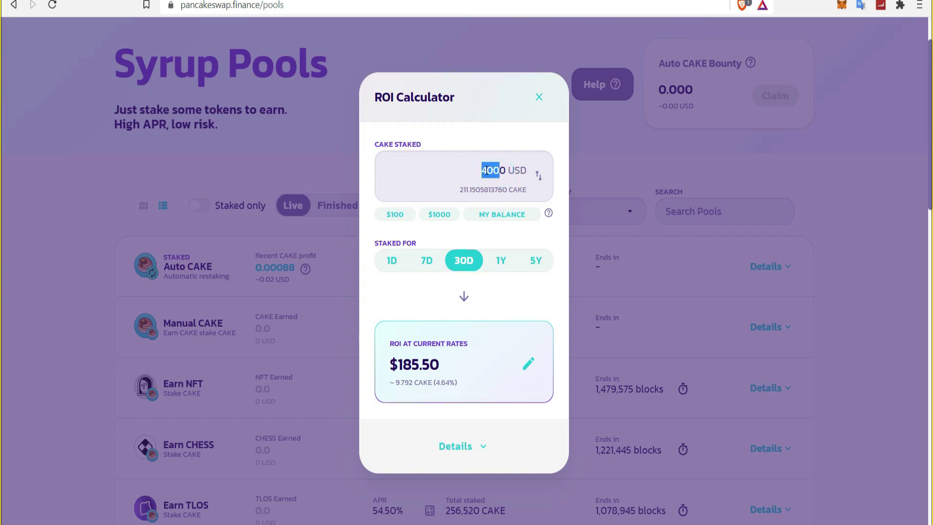
{"action": "left_click", "coordinate": [481, 172]}
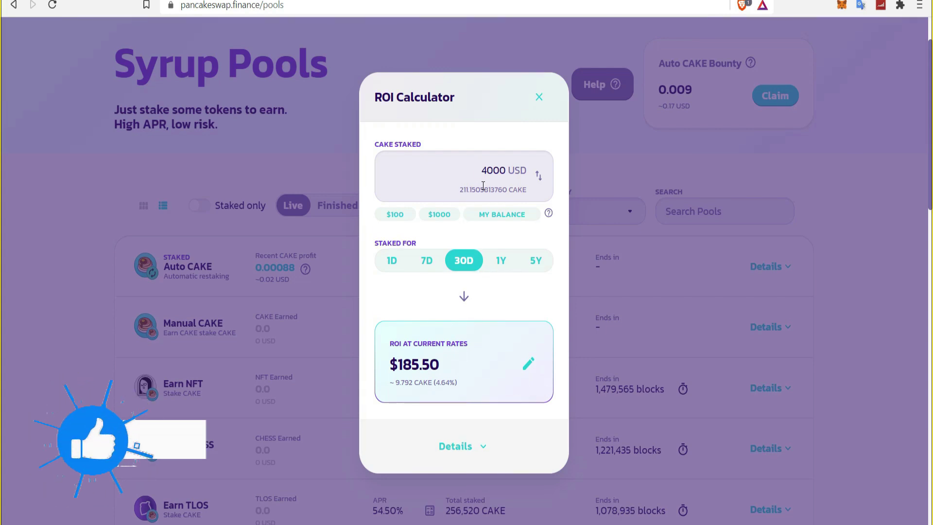
{"action": "left_click_drag", "start_coordinate": [478, 170], "coordinate": [506, 171]}
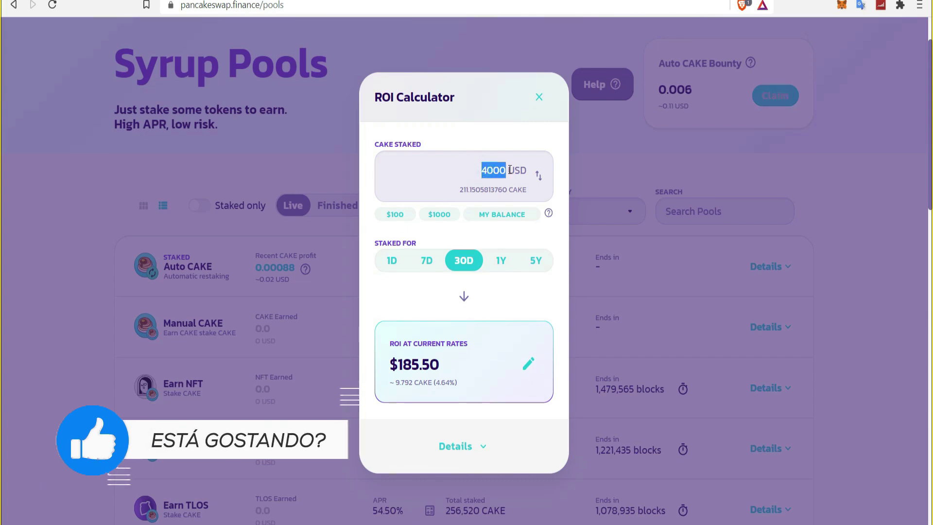
{"action": "left_click", "coordinate": [465, 170]}
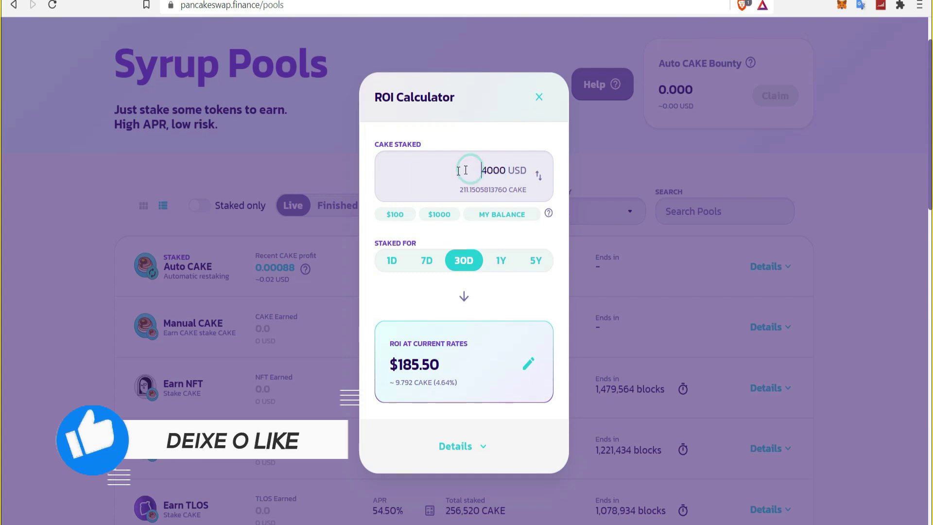
{"action": "left_click_drag", "start_coordinate": [487, 171], "coordinate": [499, 170]}
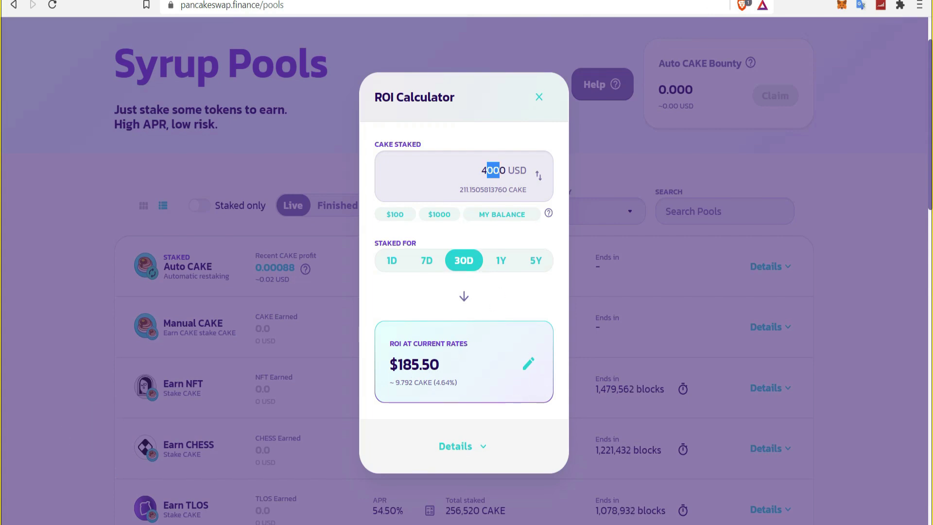
Convert the 185 US dollar monthly return to Brazilian reais in Google's currency converter.
{"action": "key", "text": "ctrl+Tab"}
{"action": "left_click", "coordinate": [149, 247]}
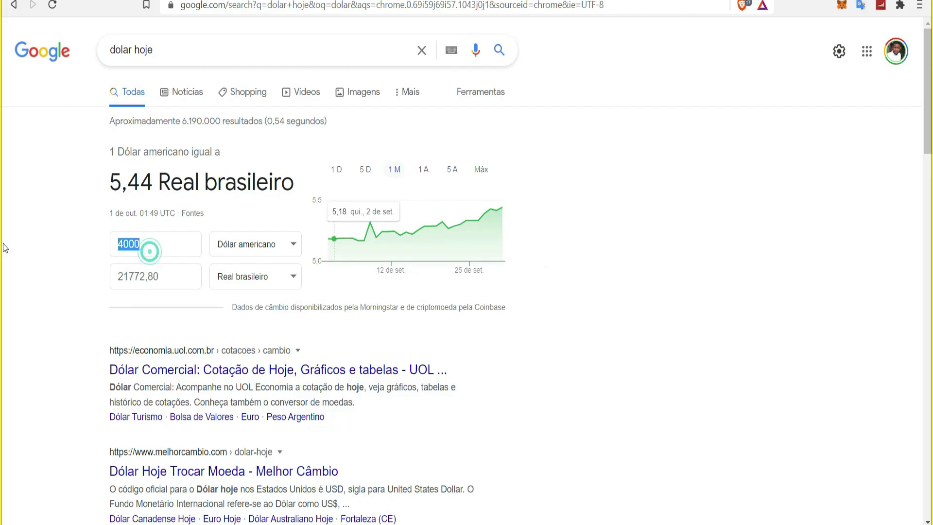
{"action": "type", "text": "185"}
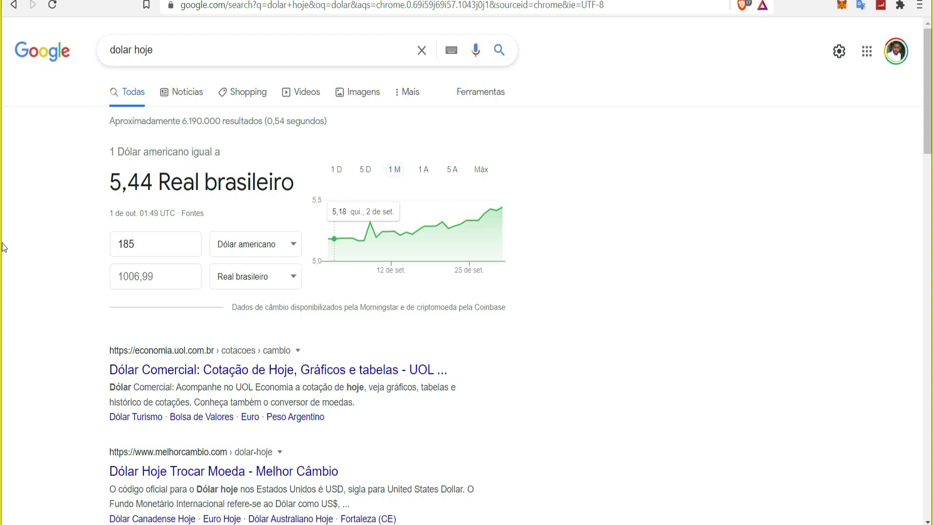
{"action": "left_click", "coordinate": [519, 0]}
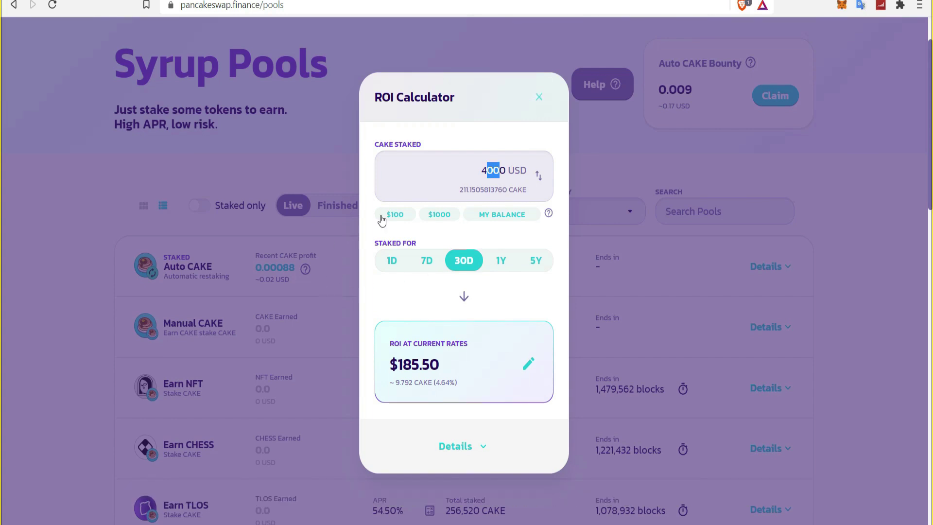
Close the ROI calculator, expand the Auto CAKE pool's details and examine its recent profit, unstaking fee and staked amount.
{"action": "left_click", "coordinate": [540, 99]}
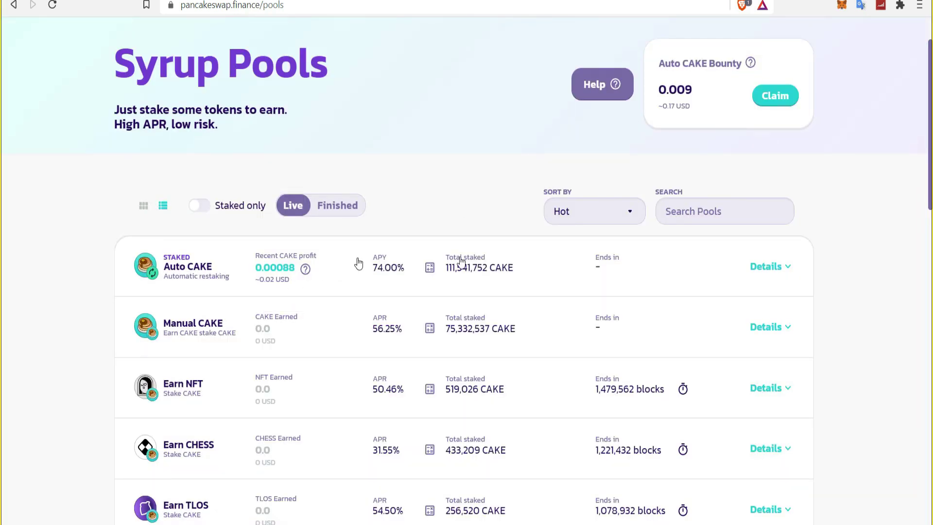
{"action": "left_click", "coordinate": [767, 268]}
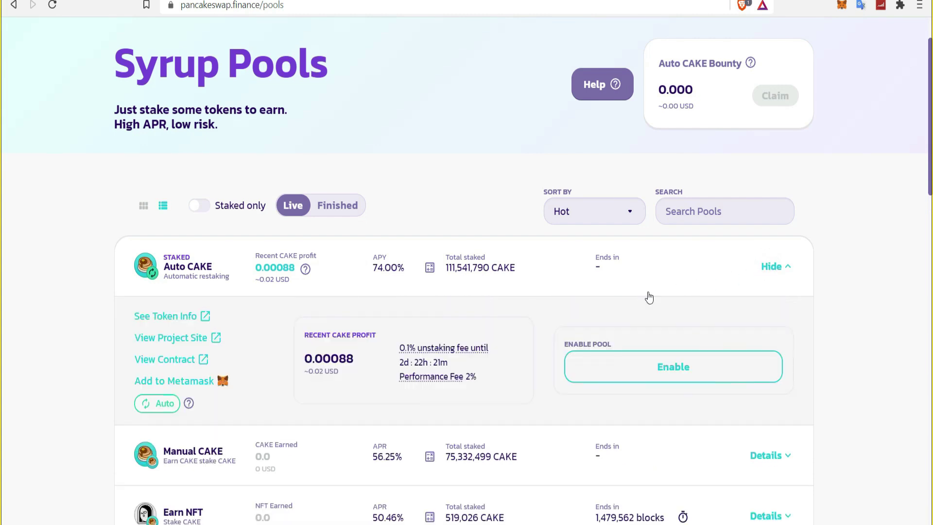
{"action": "scroll", "coordinate": [632, 296], "scroll_direction": "down", "scroll_amount": 1}
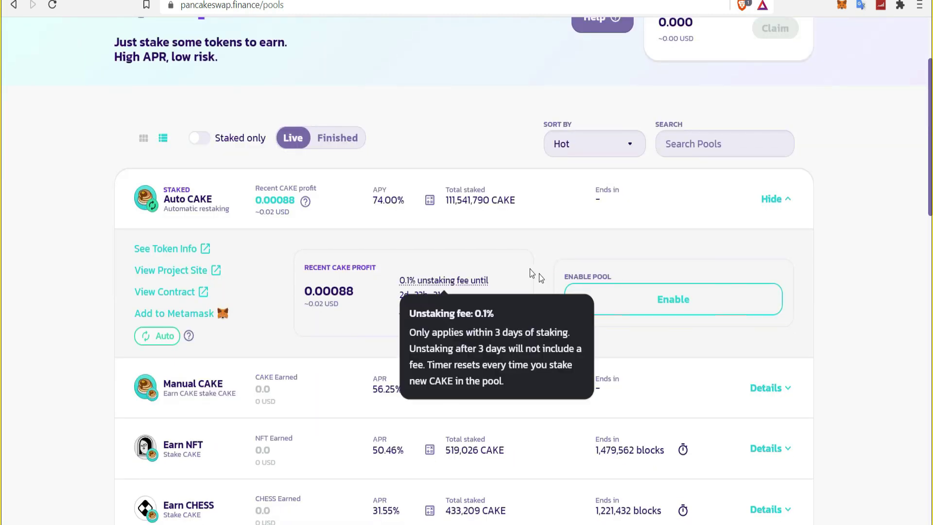
{"action": "left_click_drag", "start_coordinate": [309, 304], "coordinate": [334, 305]}
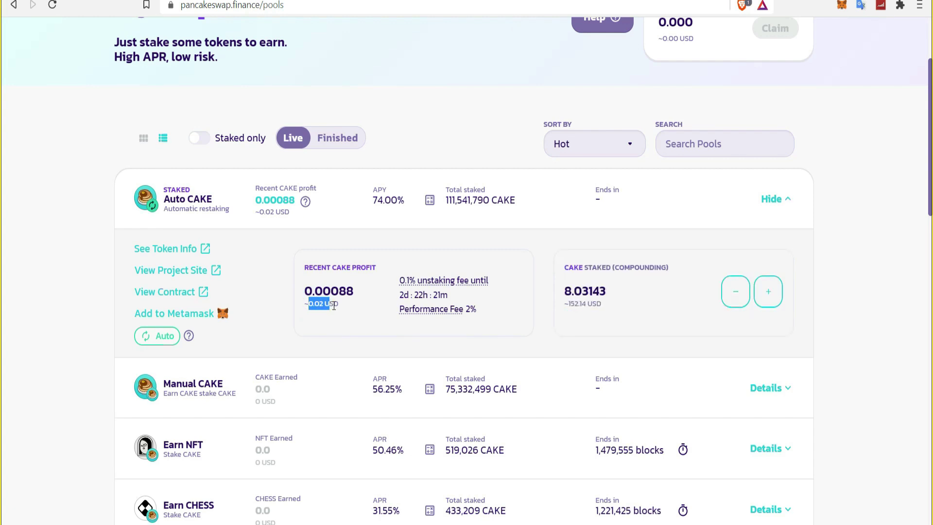
{"action": "left_click_drag", "start_coordinate": [582, 308], "coordinate": [608, 305]}
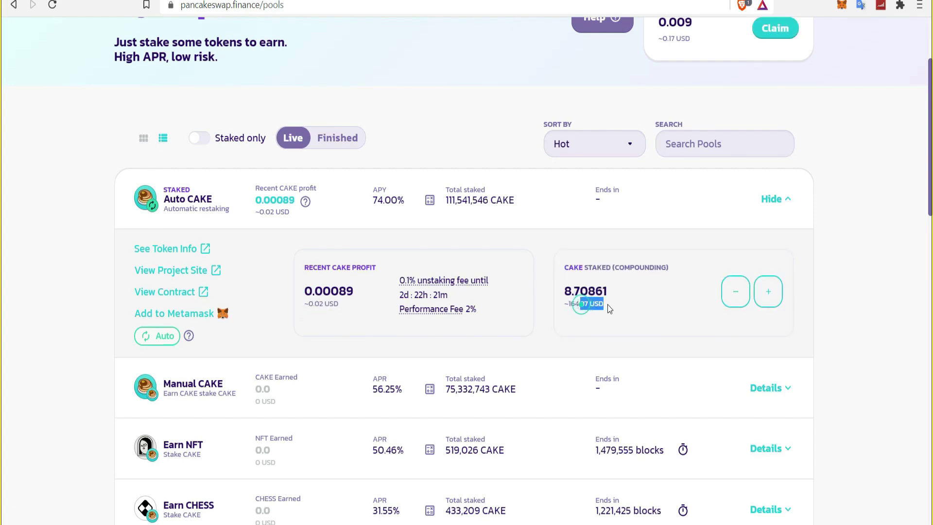
Stake the maximum balance of 1.062270704948291217 CAKE in the Auto CAKE pool and approve the transaction in the wallet.
{"action": "left_click", "coordinate": [761, 298]}
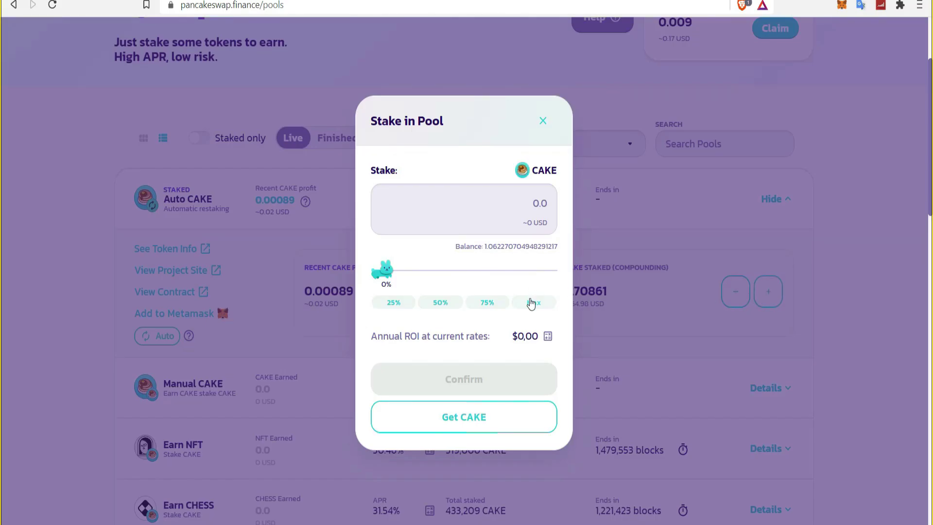
{"action": "left_click", "coordinate": [532, 301]}
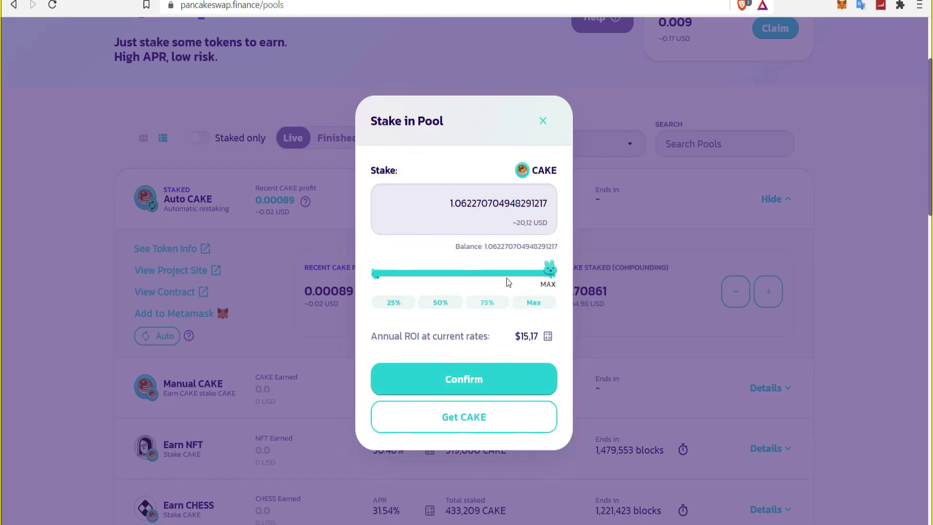
{"action": "left_click", "coordinate": [463, 378]}
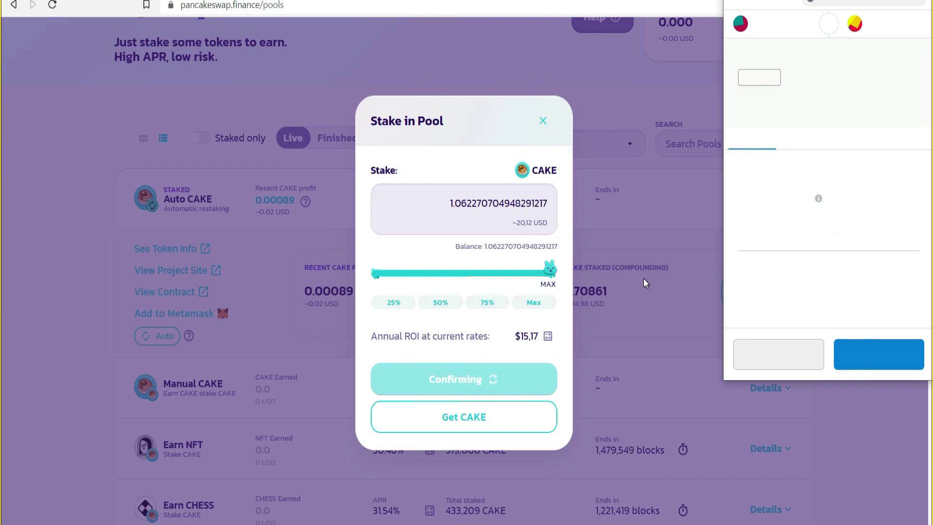
{"action": "left_click", "coordinate": [854, 346]}
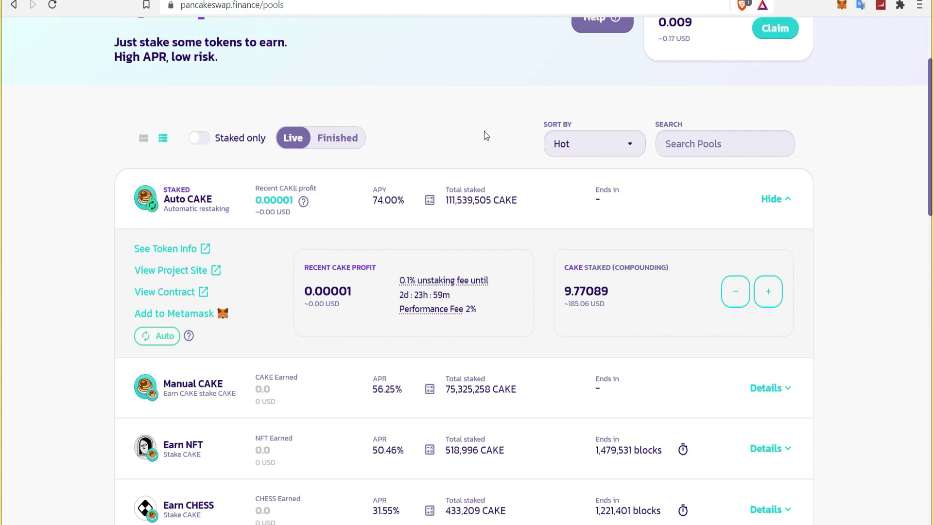
Examine the Auto CAKE pool's updated staked amount in CAKE and US dollars.
{"action": "triple_click", "coordinate": [563, 305]}
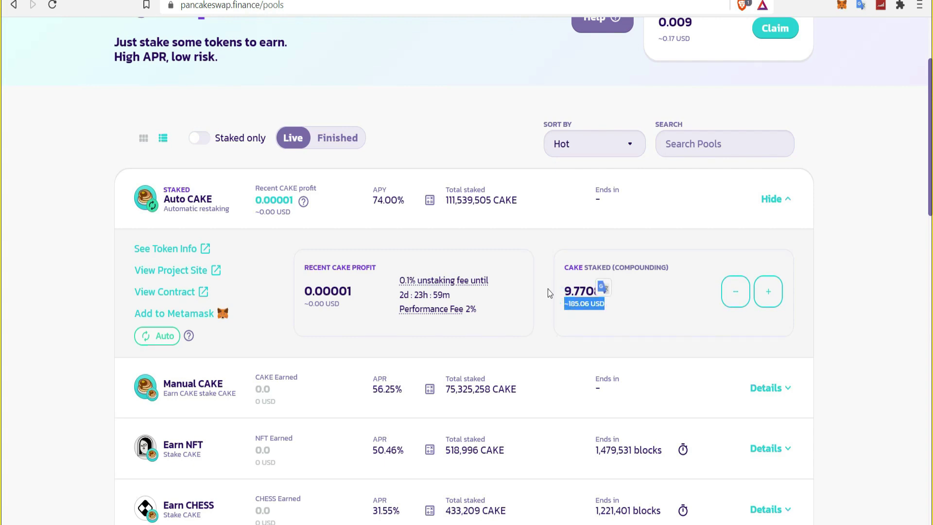
{"action": "left_click", "coordinate": [568, 292]}
{"action": "left_click_drag", "start_coordinate": [564, 291], "coordinate": [595, 287]}
{"action": "scroll", "coordinate": [612, 291], "scroll_direction": "up", "scroll_amount": 3}
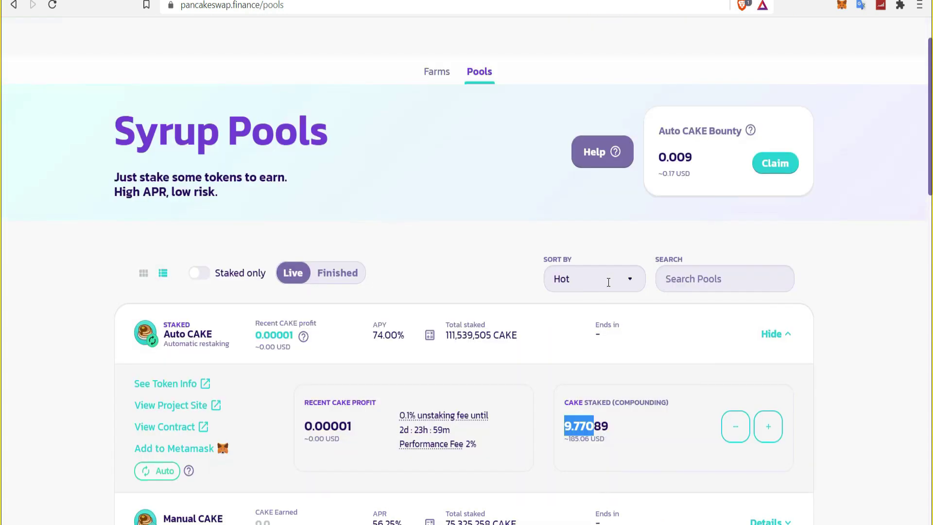
{"action": "scroll", "coordinate": [610, 286], "scroll_direction": "down", "scroll_amount": 6}
{"action": "left_click", "coordinate": [609, 281]}
{"action": "scroll", "coordinate": [609, 281], "scroll_direction": "up", "scroll_amount": 4}
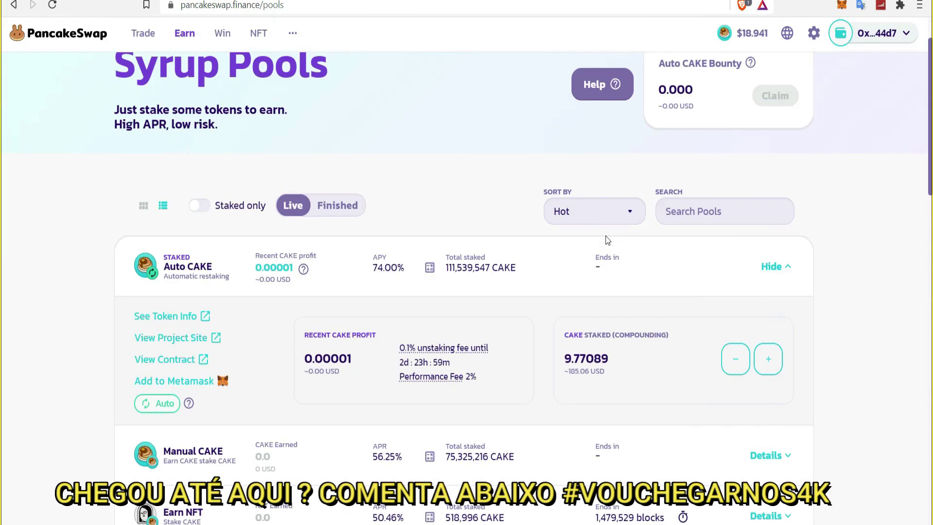